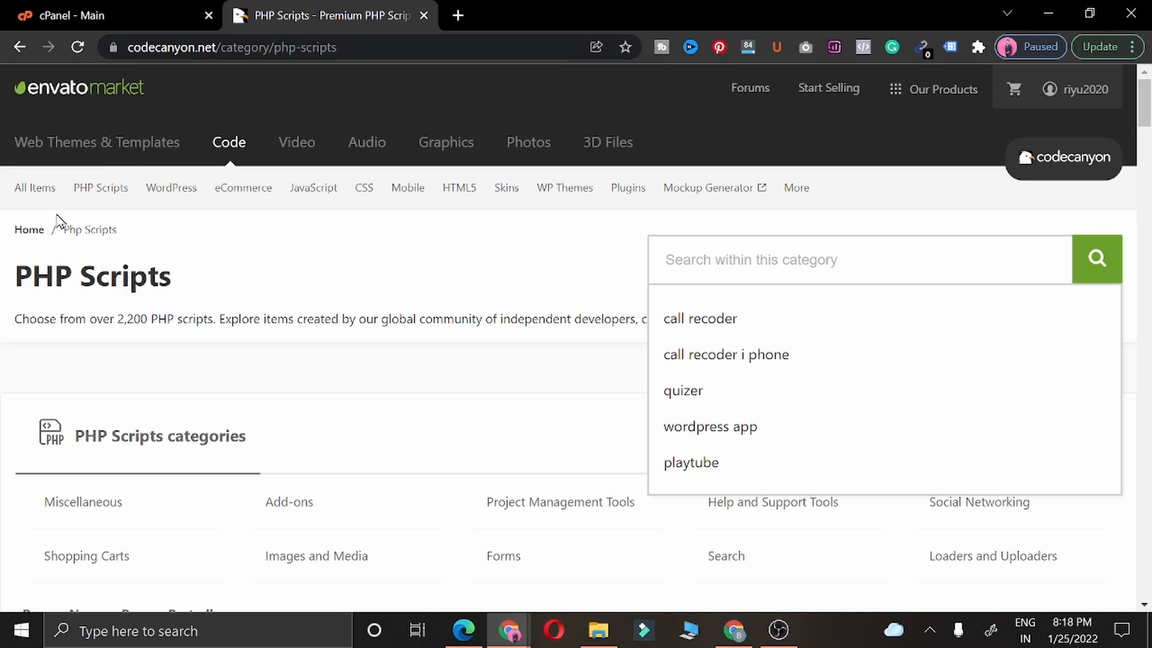
Search CodeCanyon's PHP Scripts category for 'playtube'
left_click(108, 189)
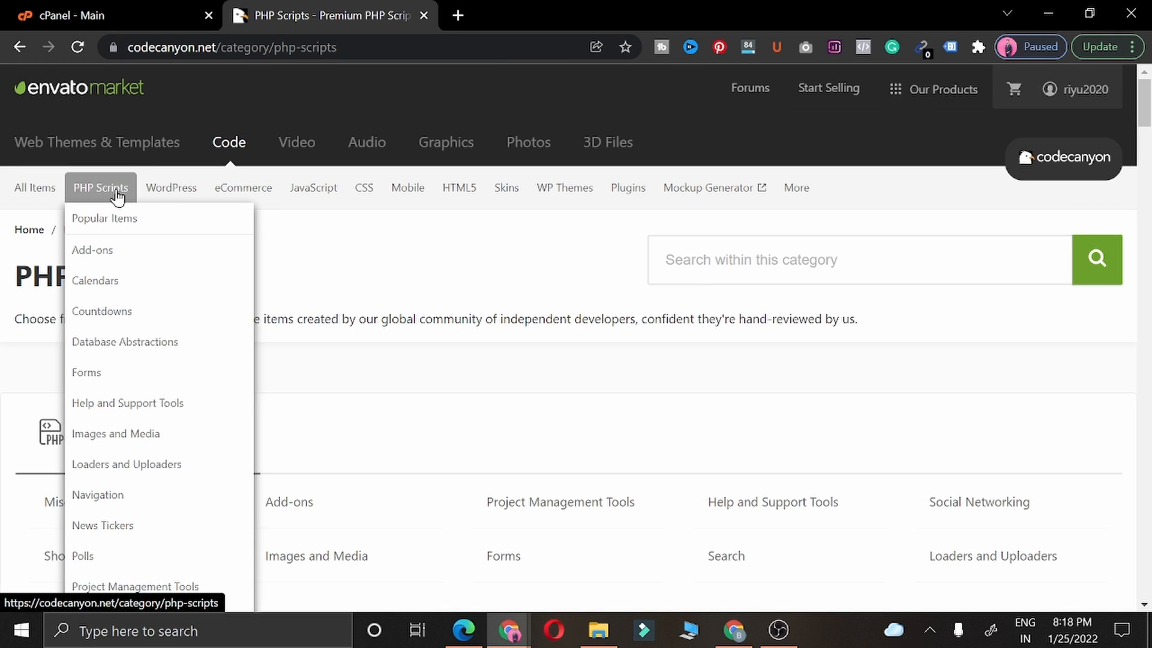
left_click(813, 275)
type("play")
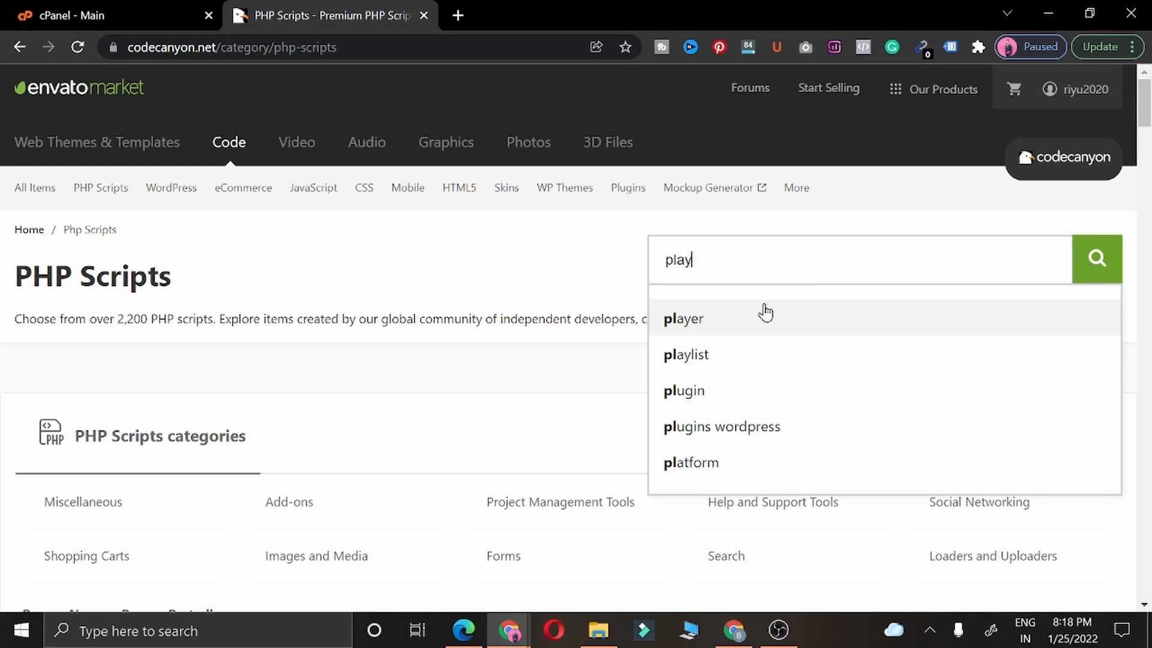
type("tube")
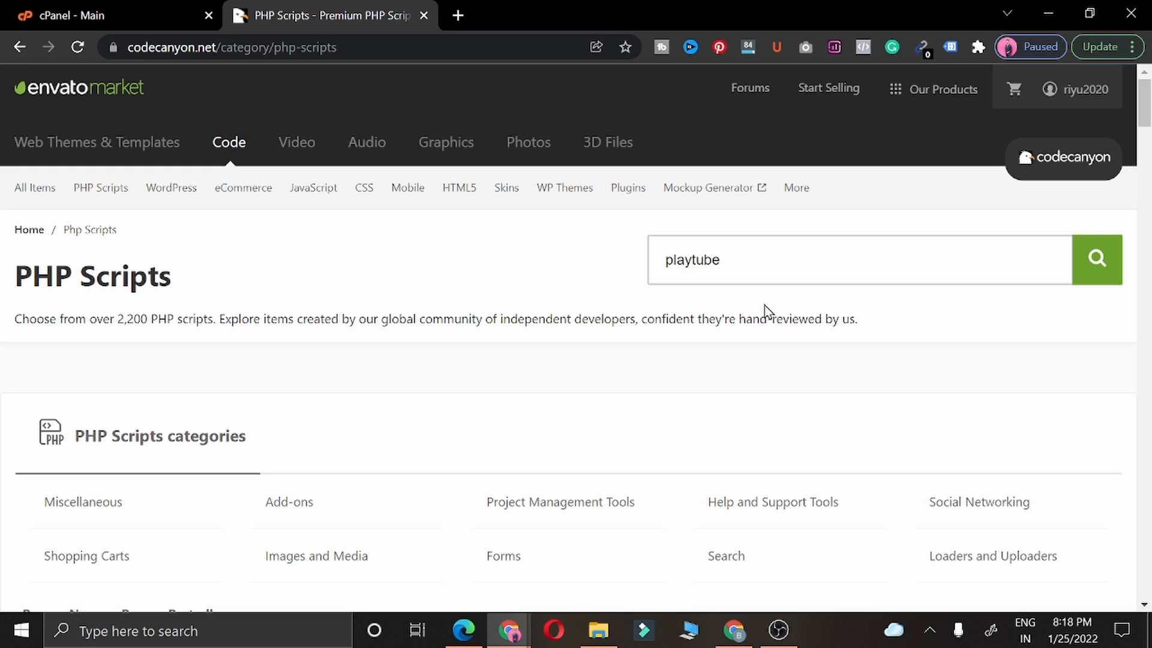
key("Return")
scroll(720, 420, "down", 4)
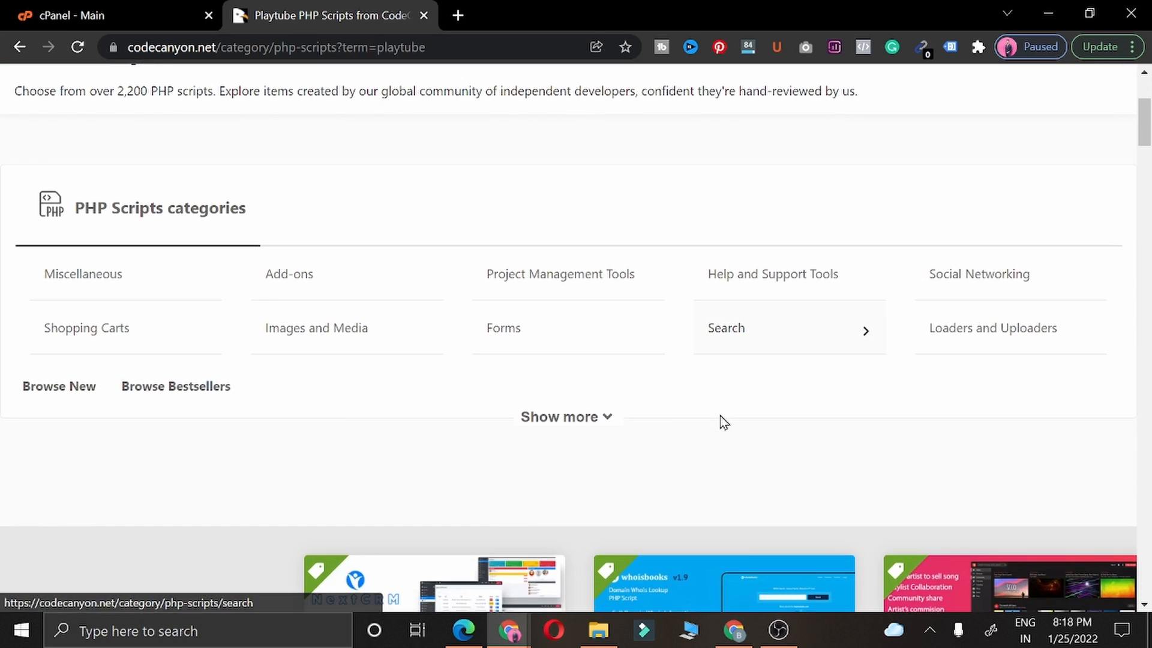
scroll(725, 423, "down", 6)
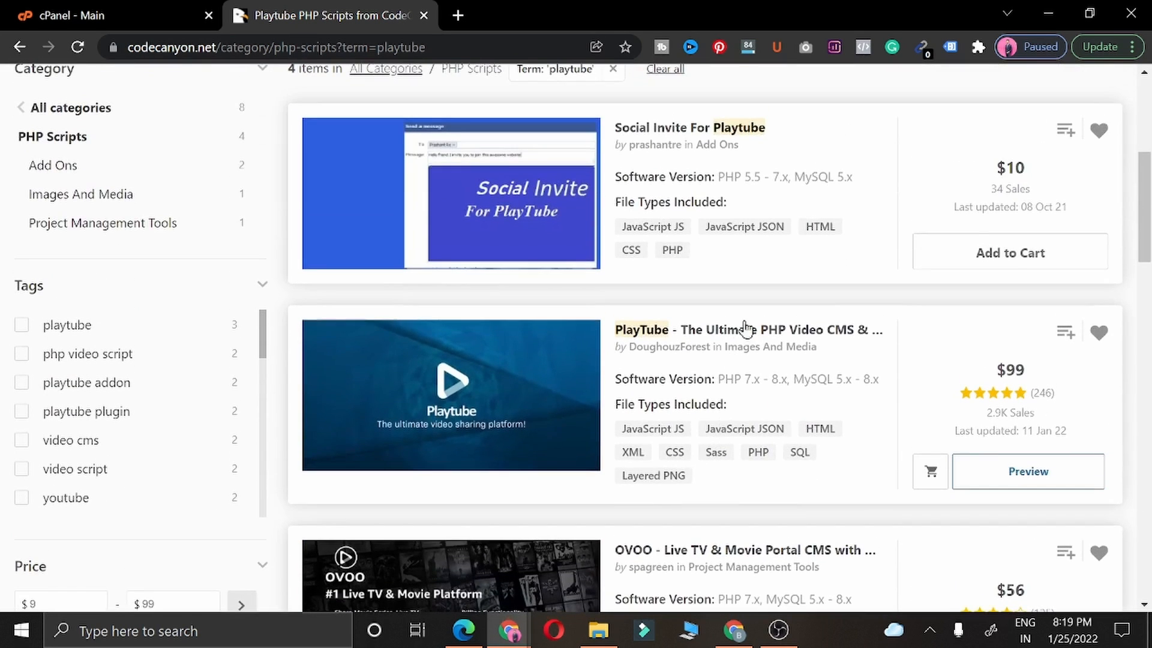
Open the PlayTube – Ultimate PHP Video CMS item page from the search results
left_click(774, 347)
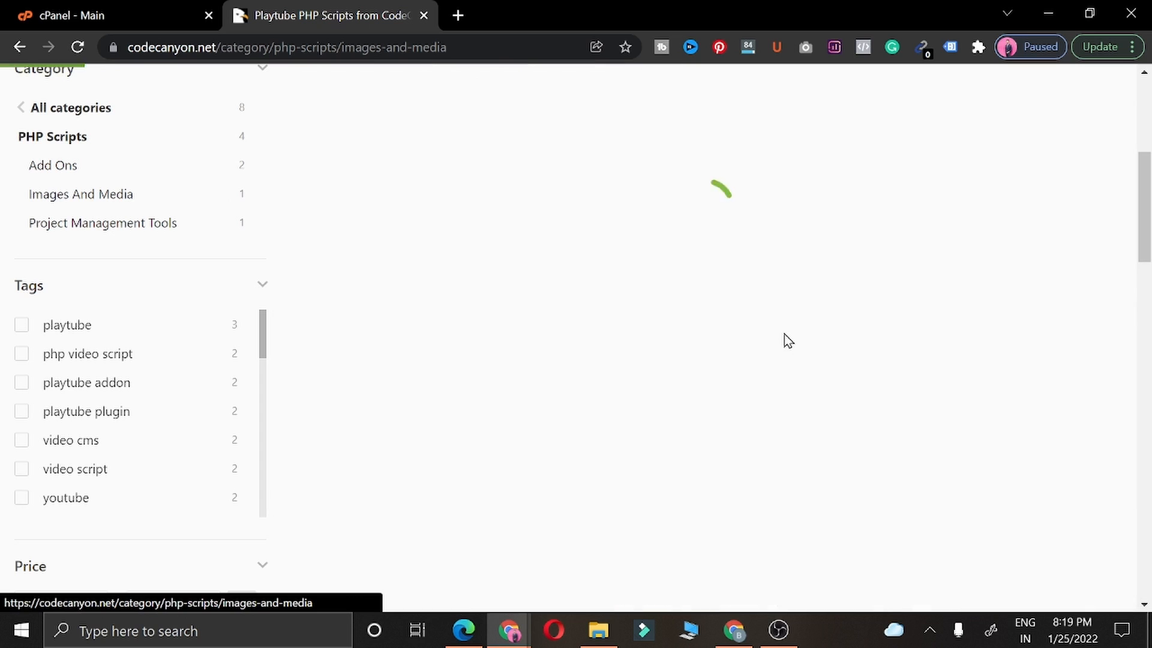
left_click(19, 47)
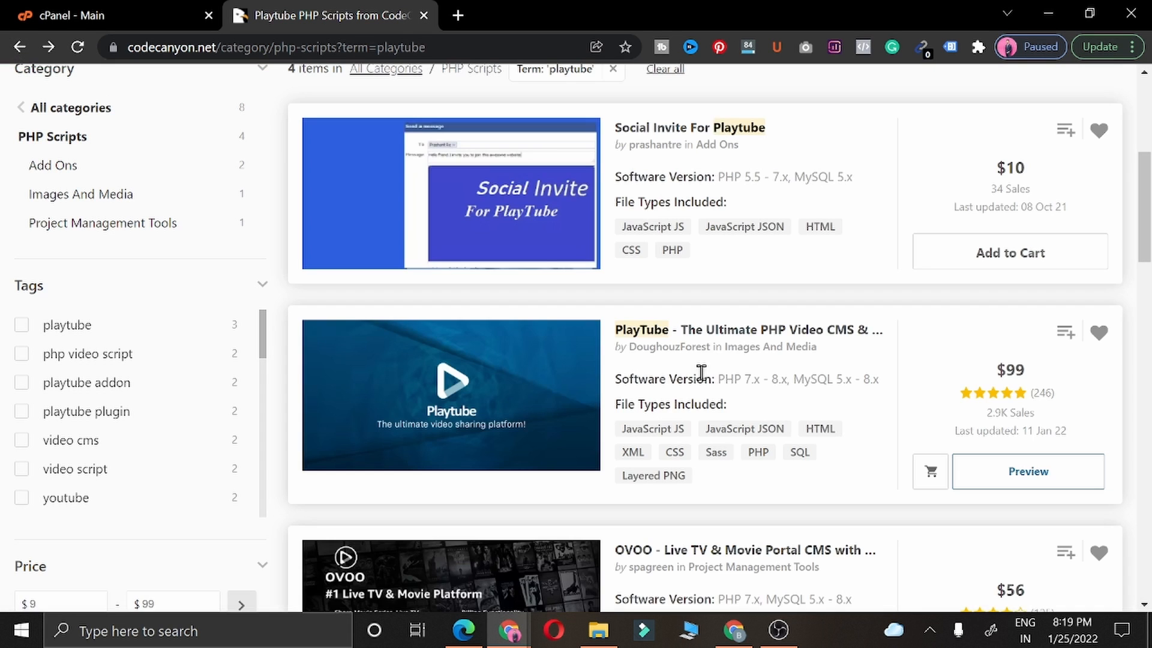
left_click(738, 337)
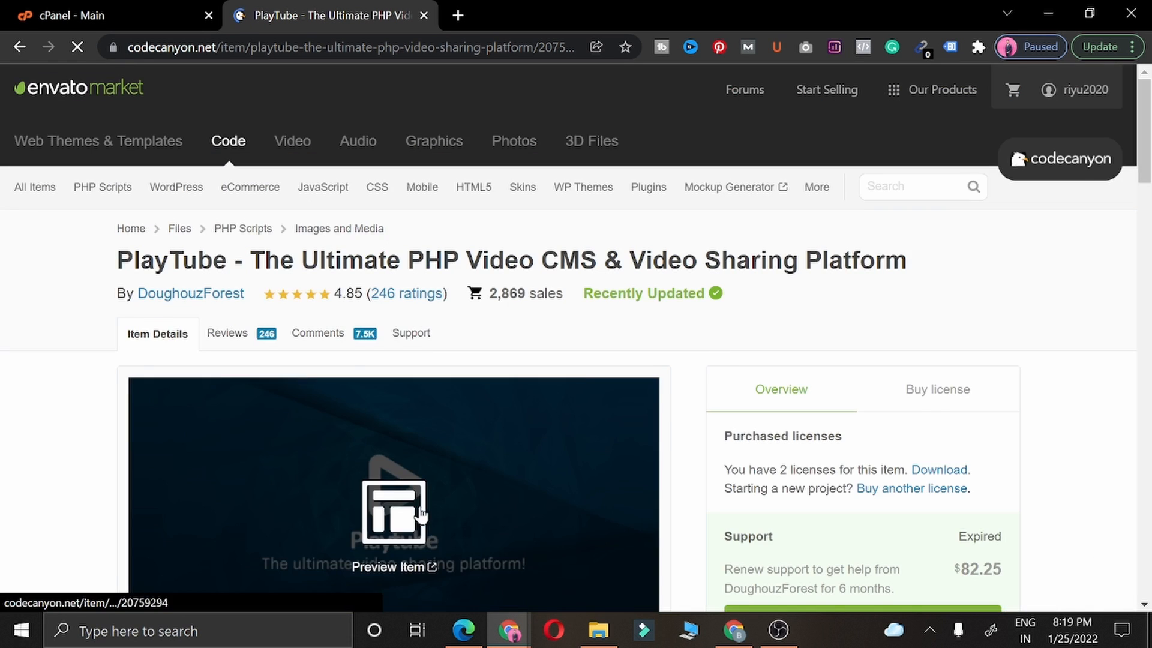
scroll(420, 514, "down", 5)
scroll(423, 515, "down", 3)
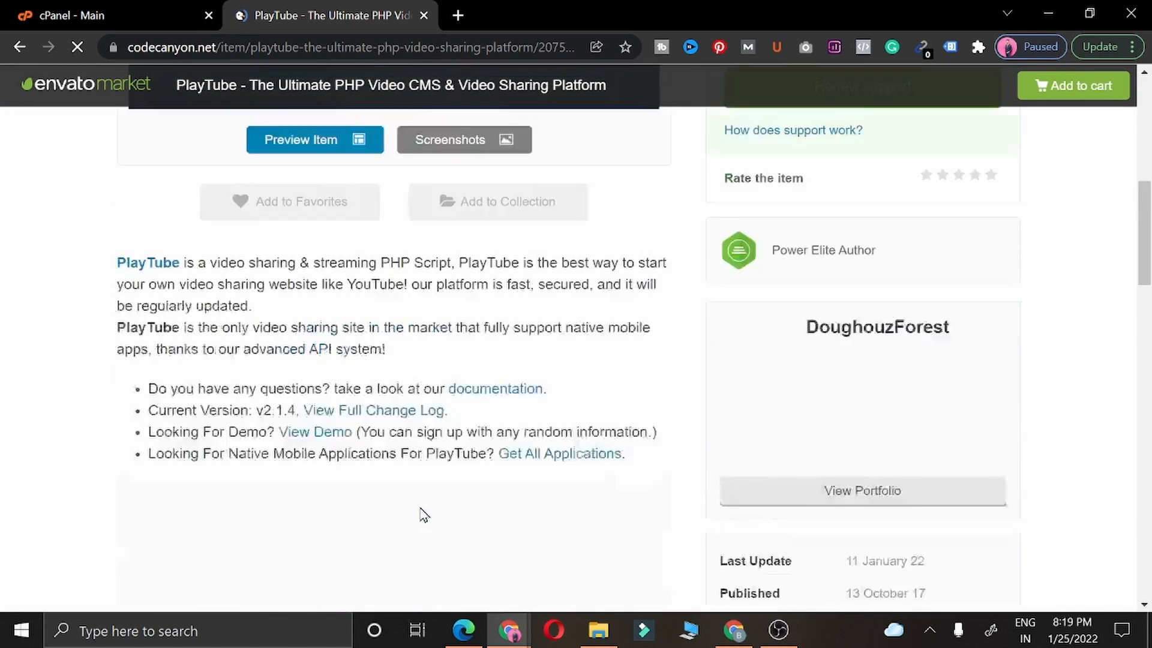
scroll(423, 515, "up", 5)
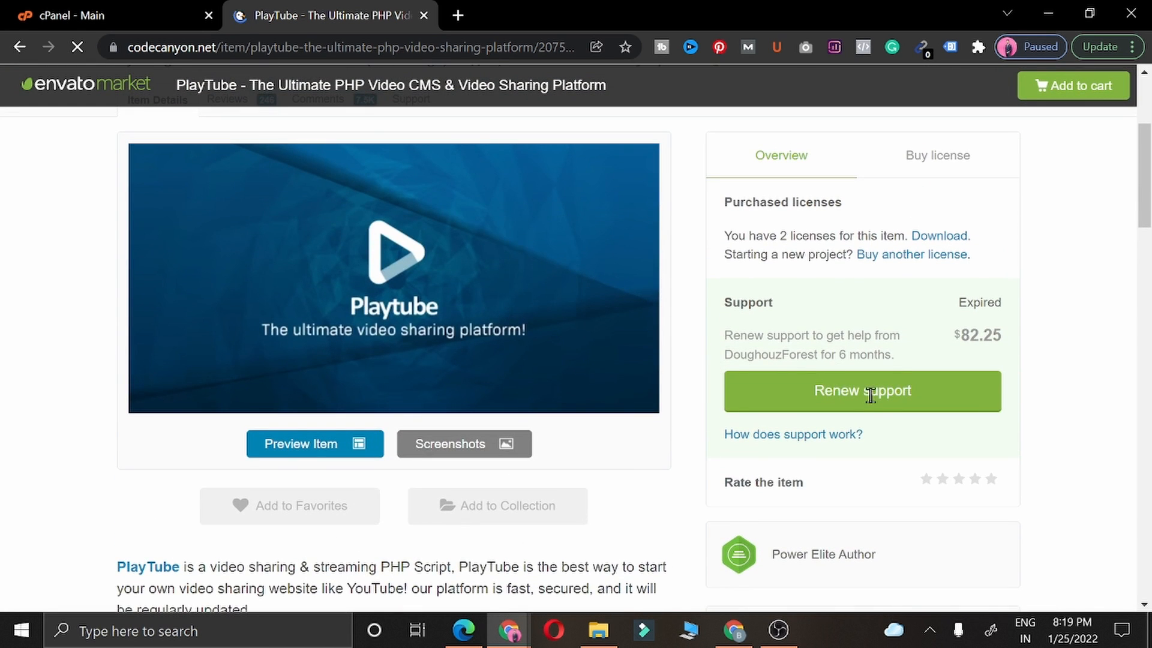
scroll(675, 475, "up", 4)
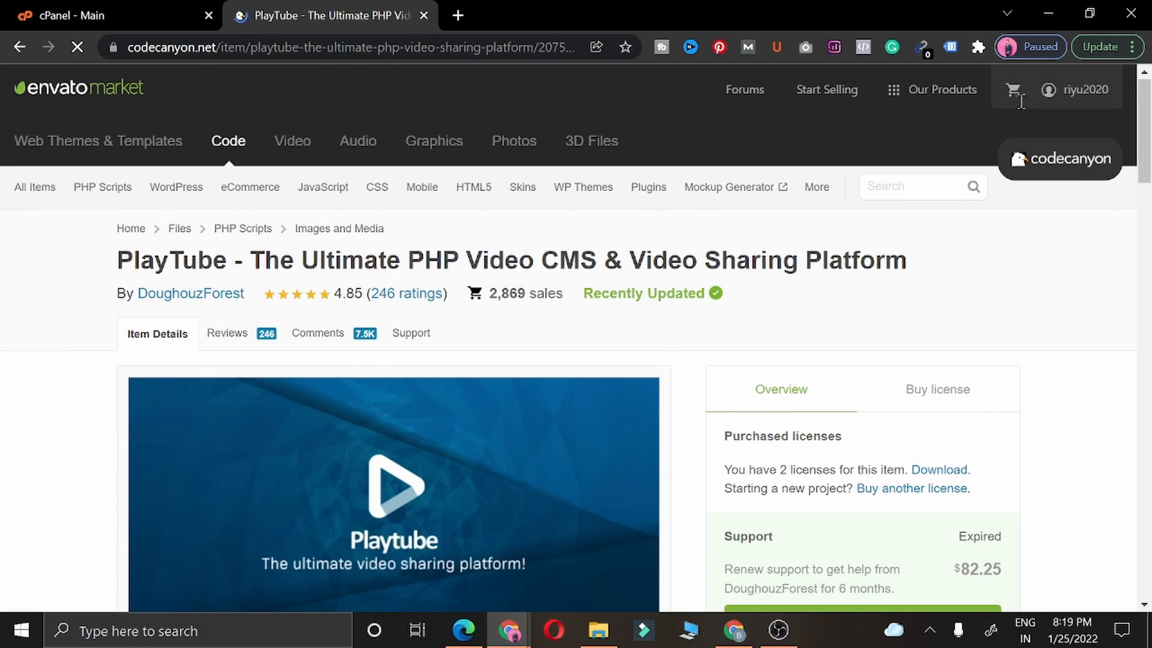
left_click(1093, 97)
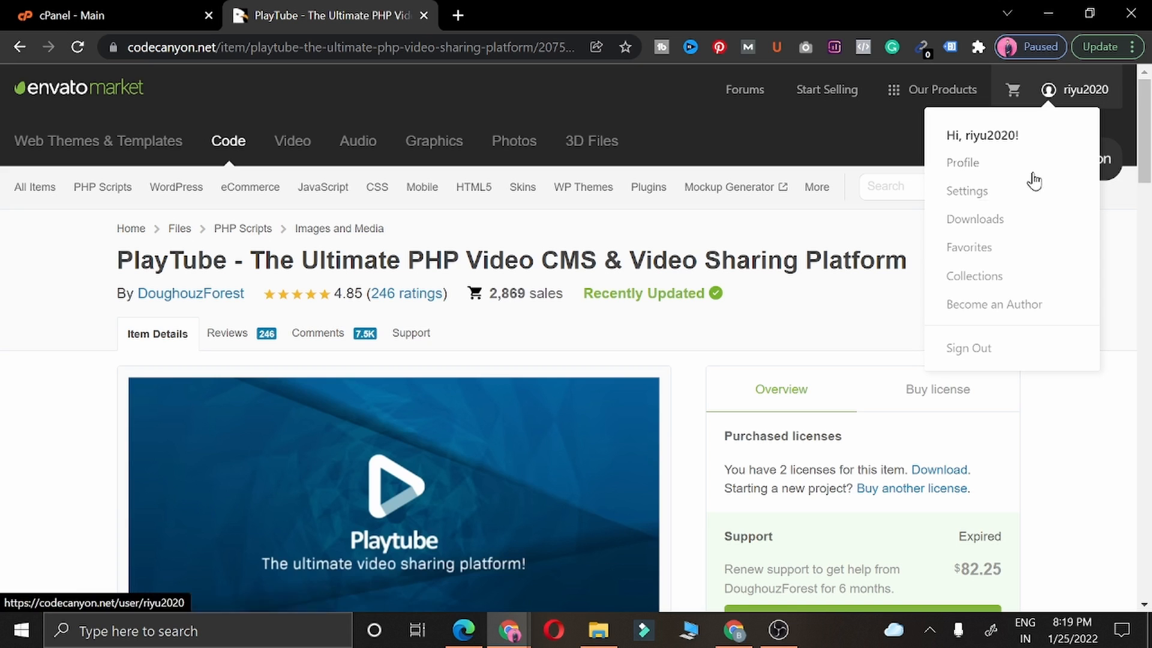
On the Downloads page, download 'All files & documentation' for PlayTube
left_click(974, 220)
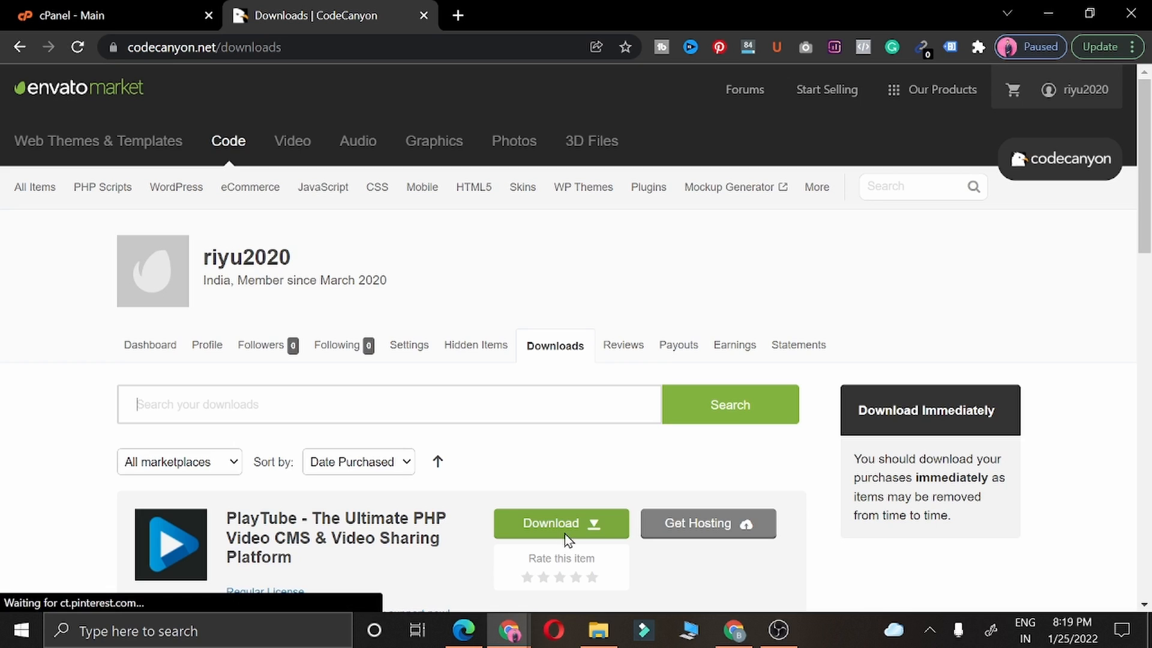
left_click(564, 532)
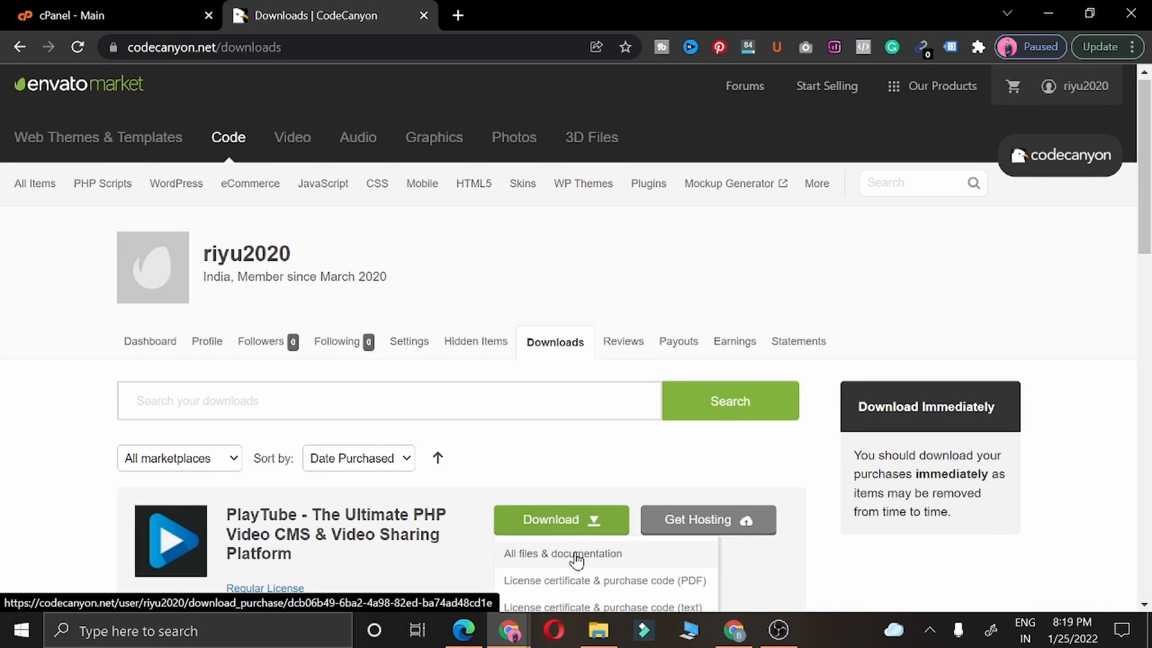
left_click(576, 560)
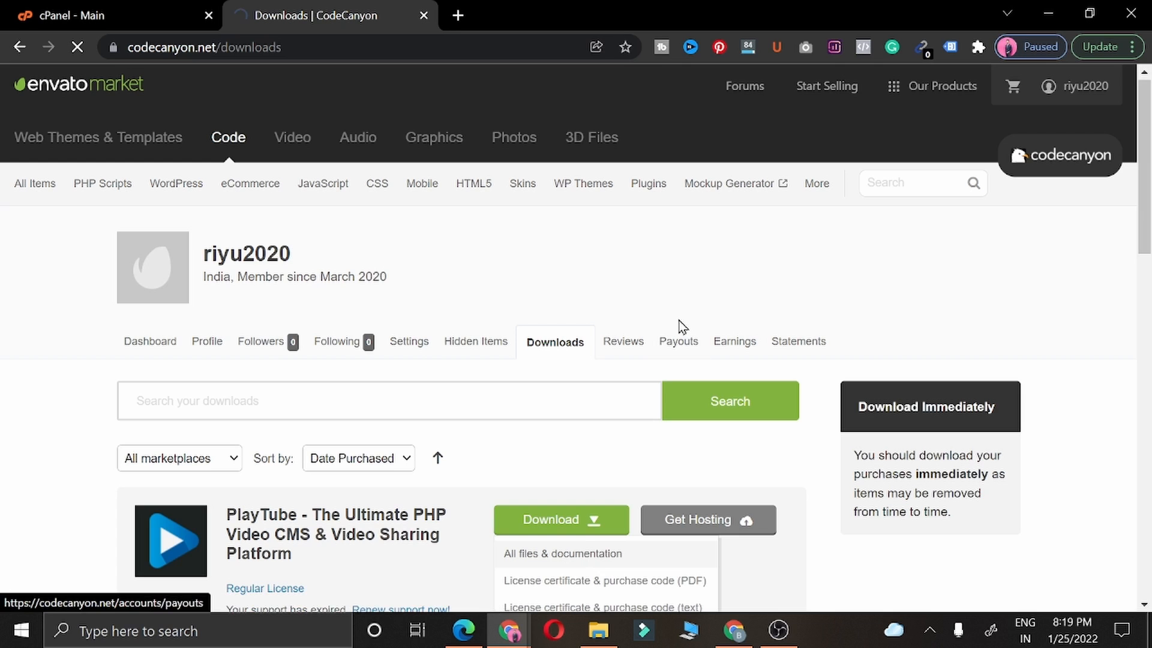
scroll(576, 481, "down", 2)
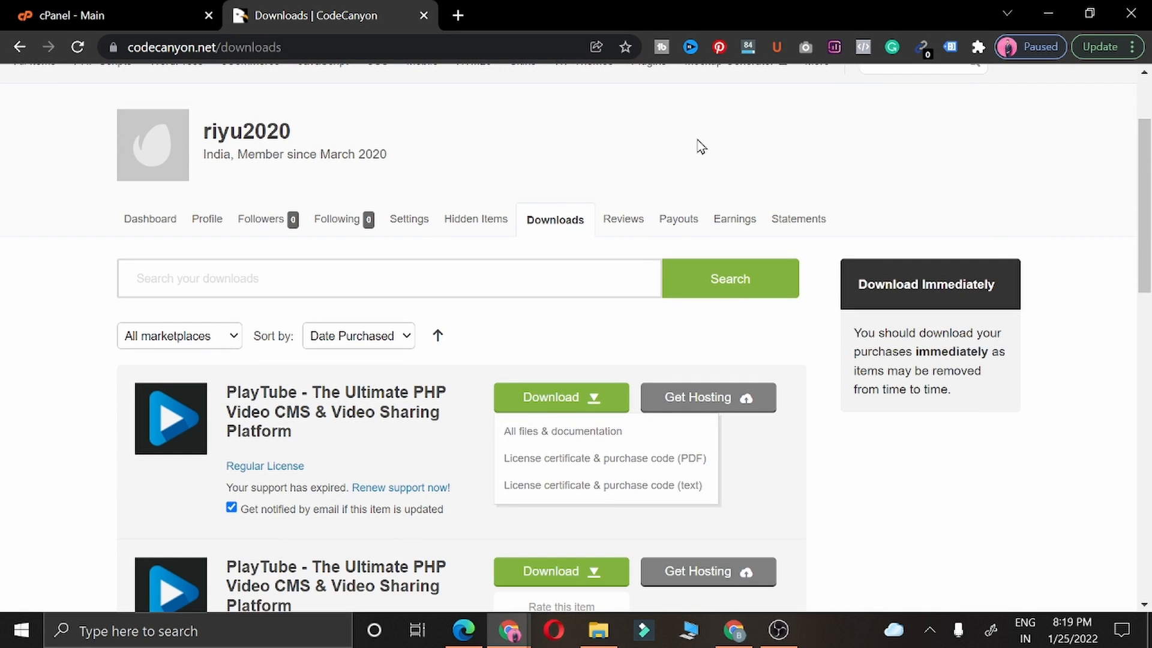
left_click(702, 147)
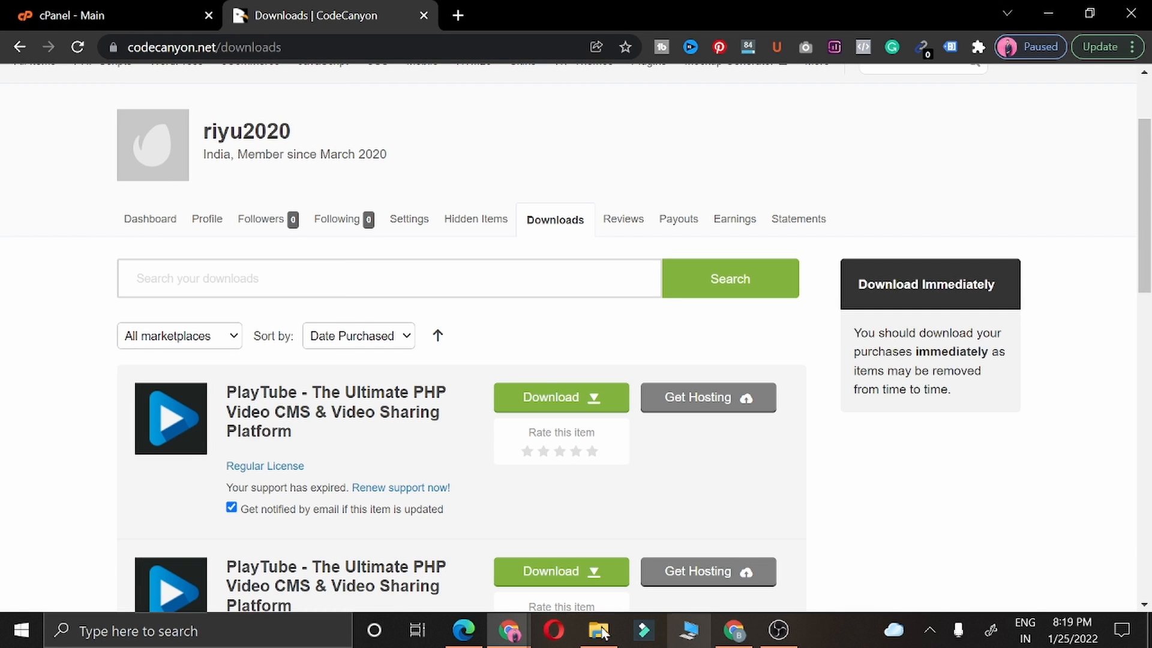
Extract the downloaded codecanyon PlayTube archive into its current folder in a maximized File Explorer
left_click(600, 630)
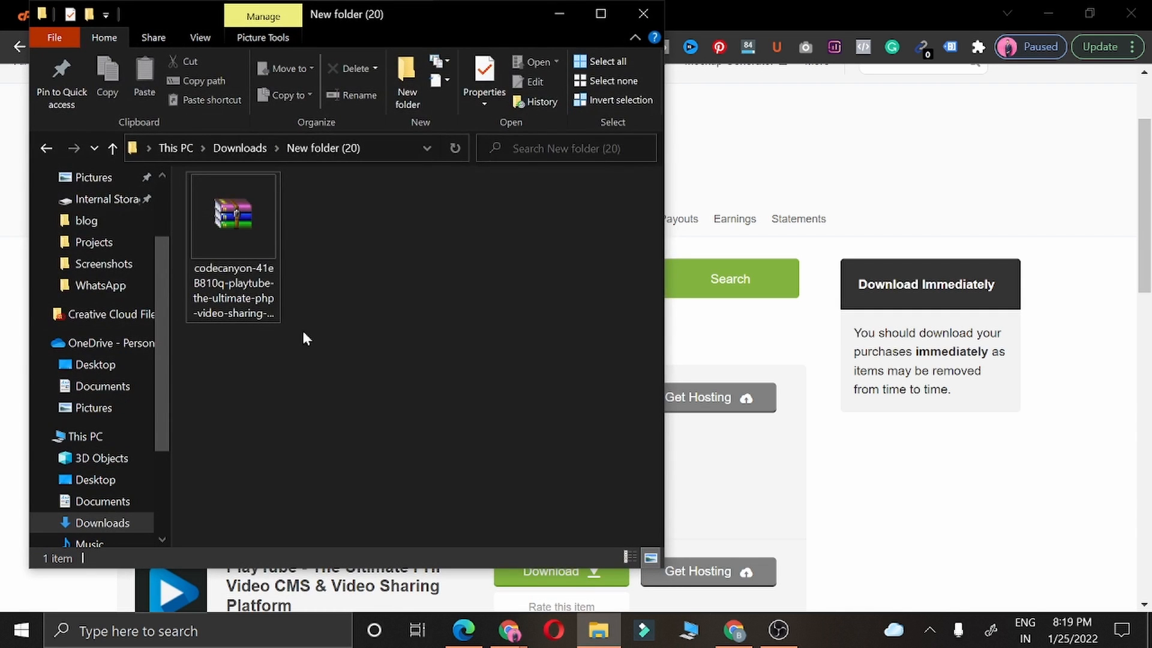
left_click(603, 14)
left_click(240, 239)
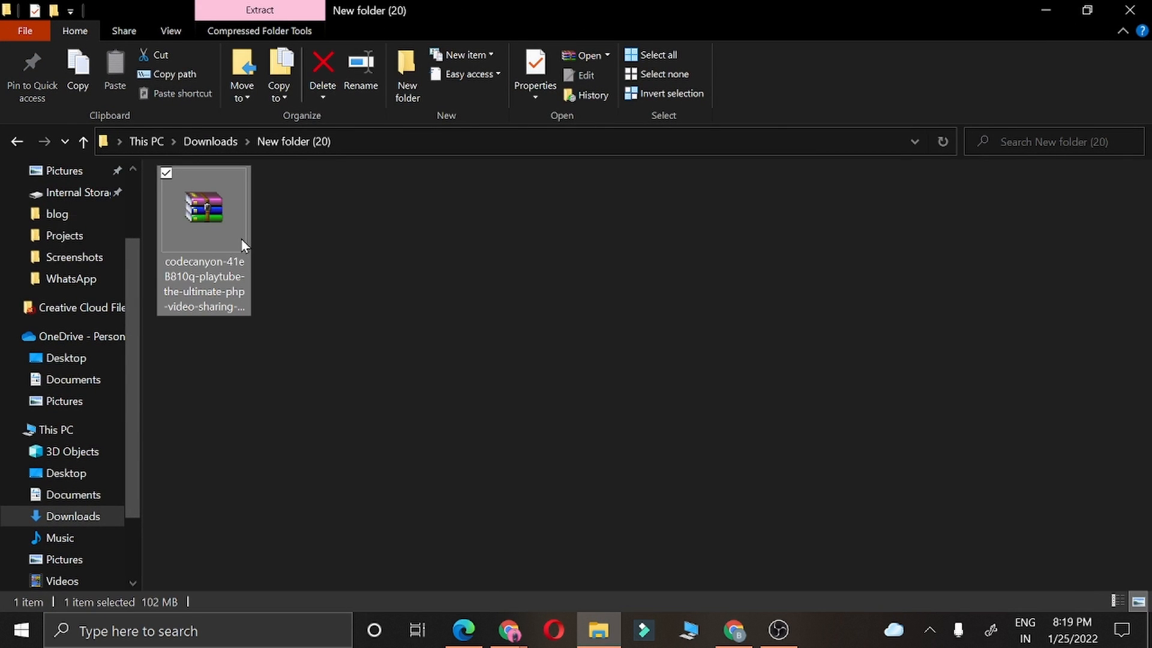
right_click(240, 239)
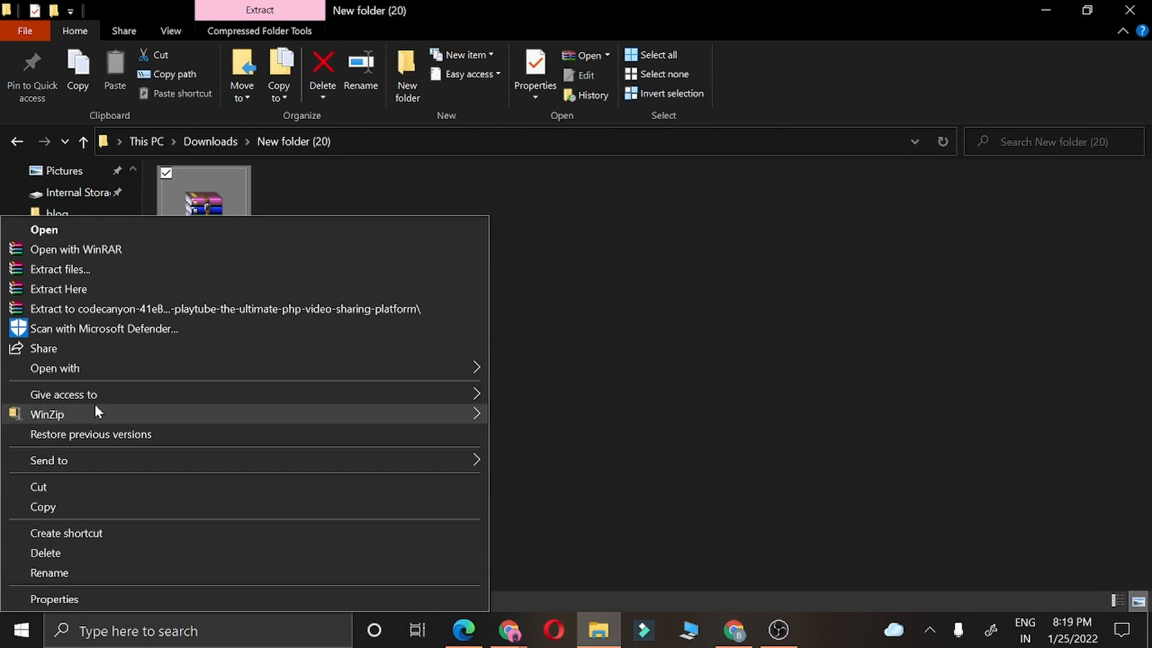
left_click(129, 290)
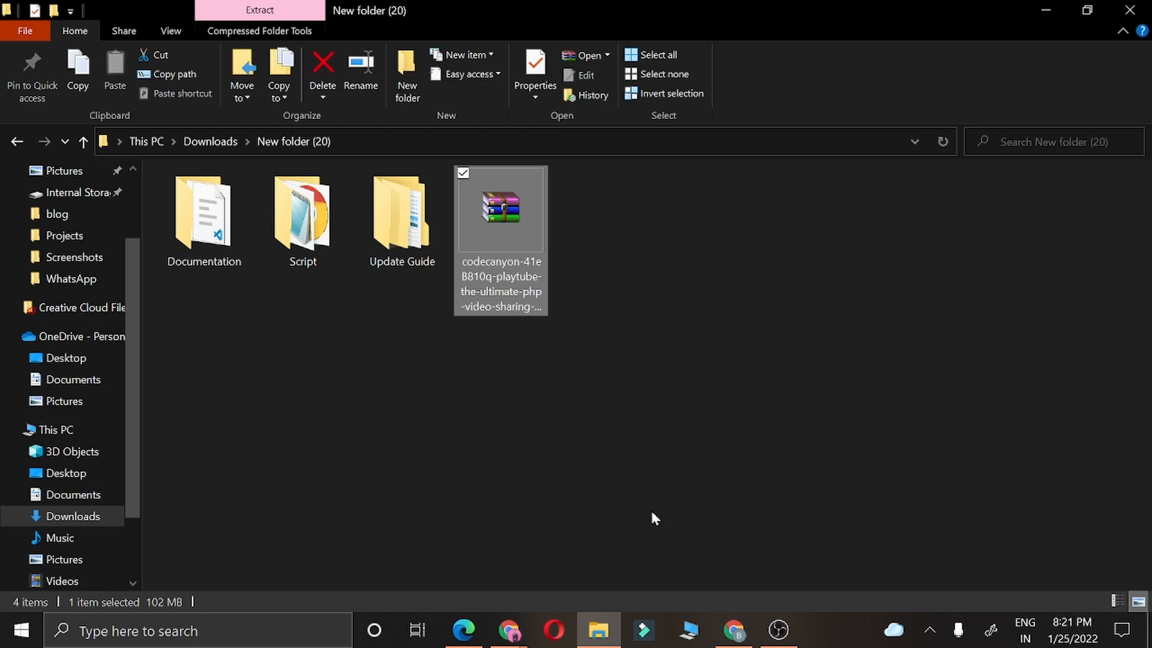
Look inside the Script, Update Guide and Documentation folders, then select Script
left_click(652, 513)
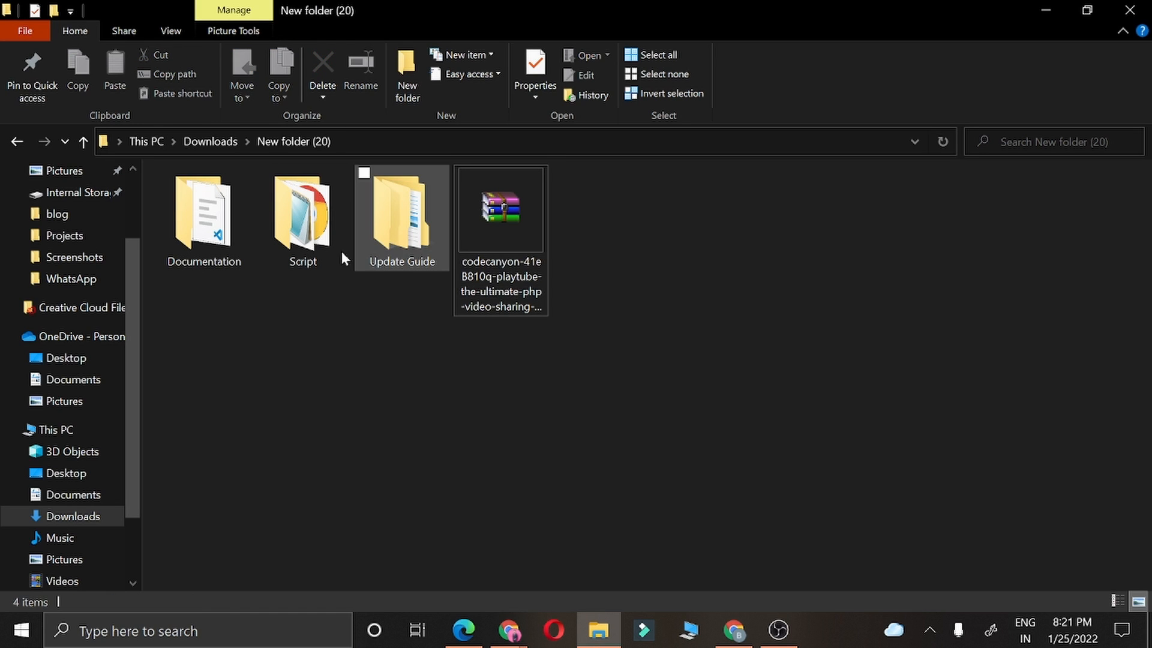
left_click(307, 251)
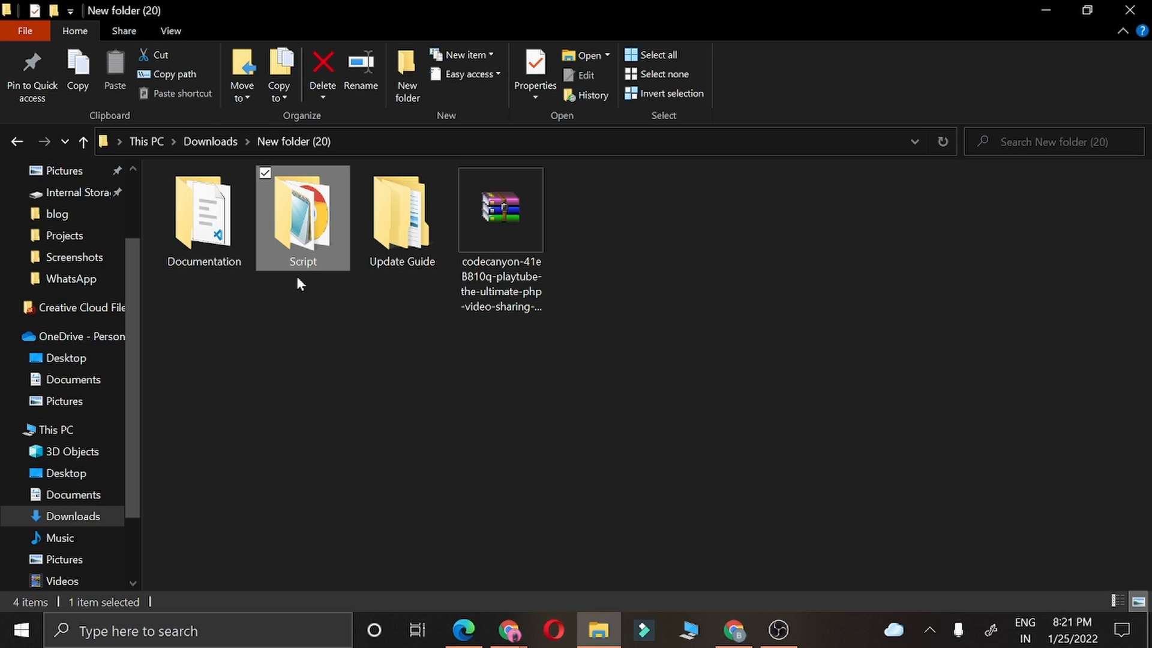
double_click(298, 266)
scroll(341, 561, "down", 3)
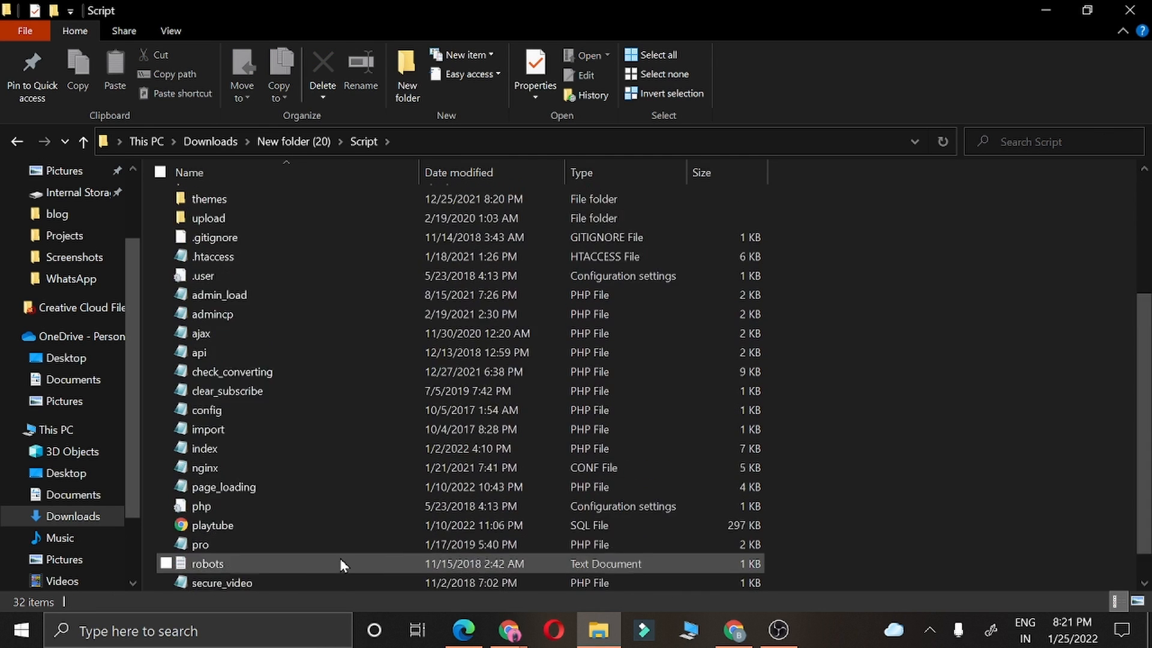
scroll(340, 564, "down", 2)
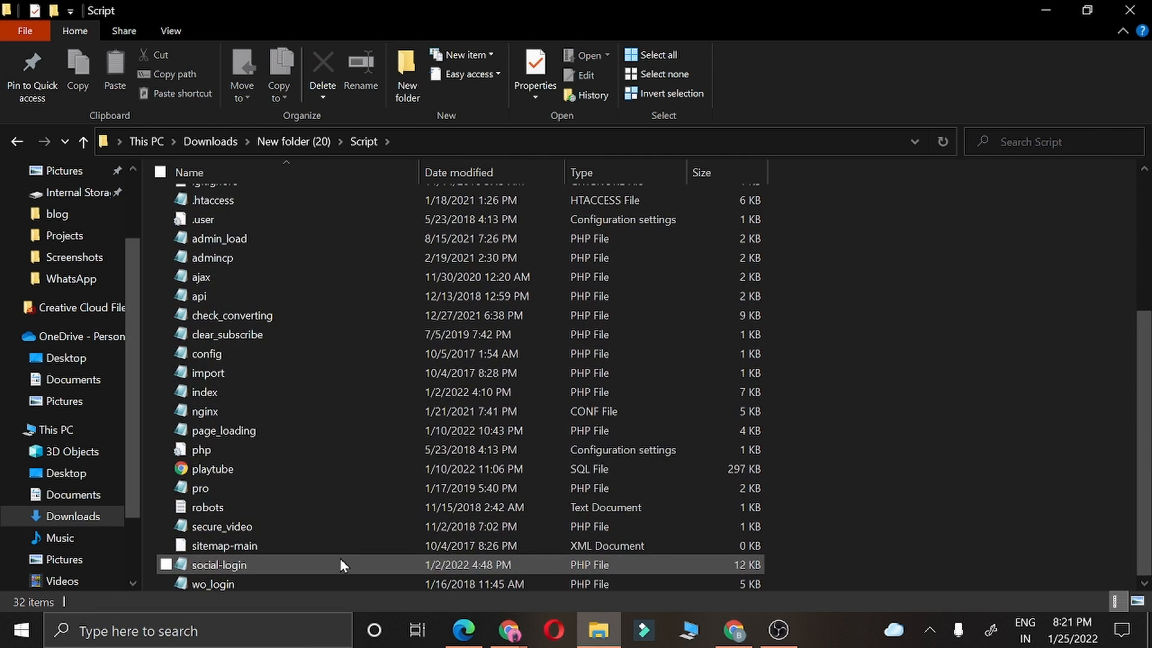
left_click(27, 142)
double_click(399, 222)
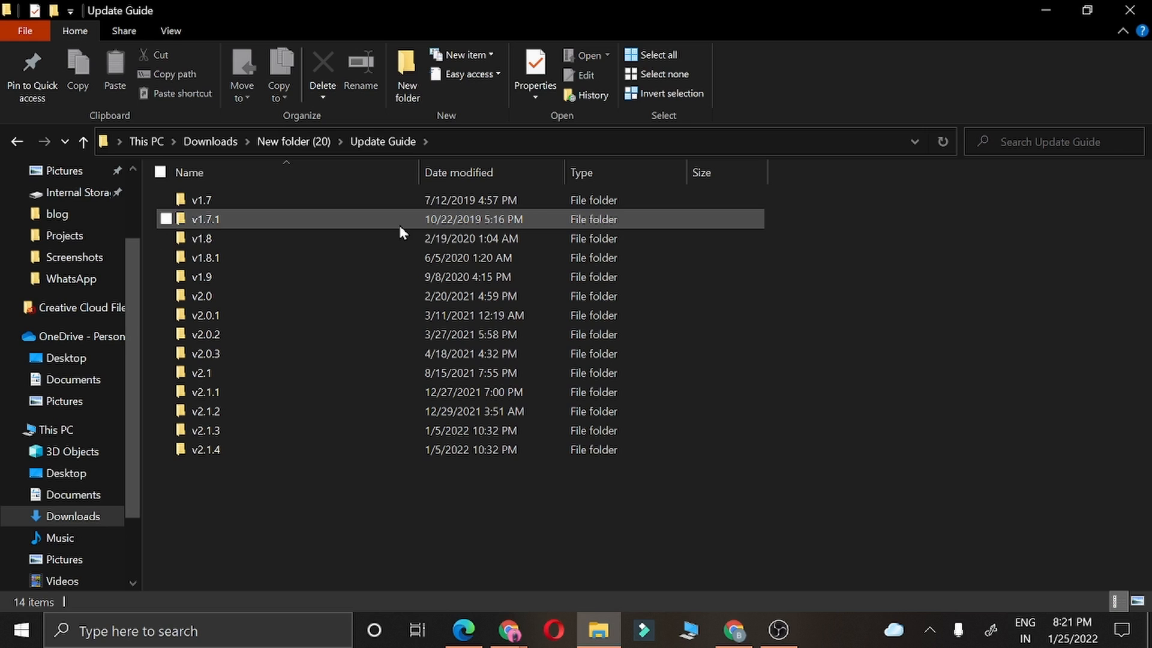
left_click(27, 148)
double_click(202, 243)
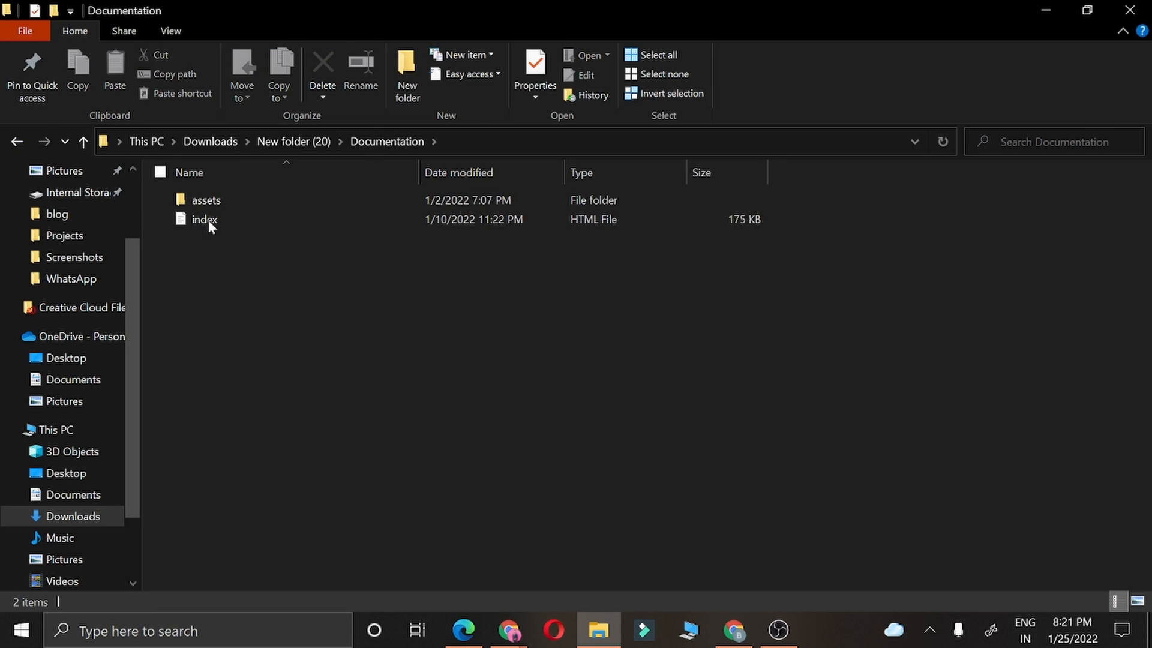
left_click(17, 142)
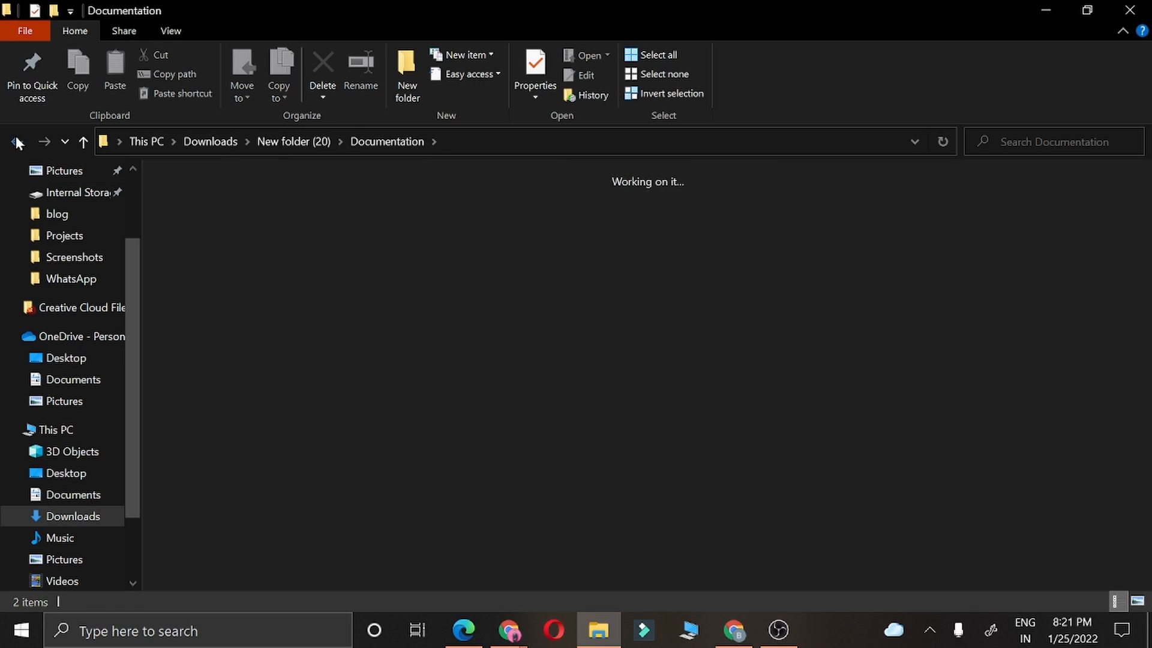
left_click(303, 234)
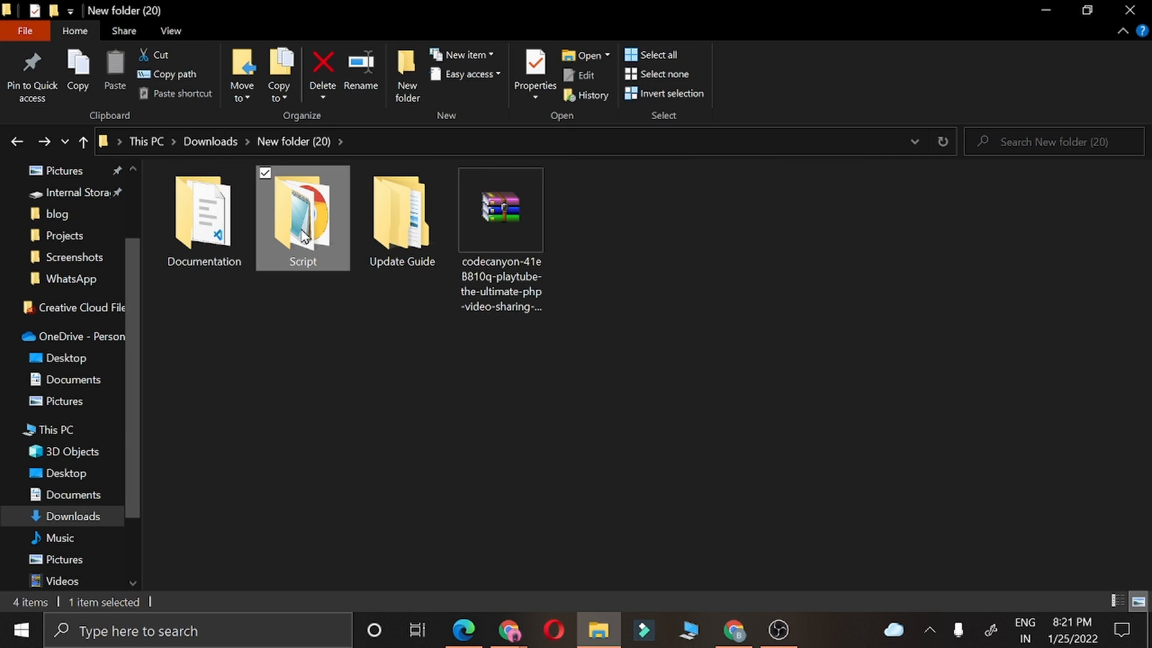
Compress the Script folder into a ZIP-format Script.zip with WinRAR's Add to archive
right_click(303, 234)
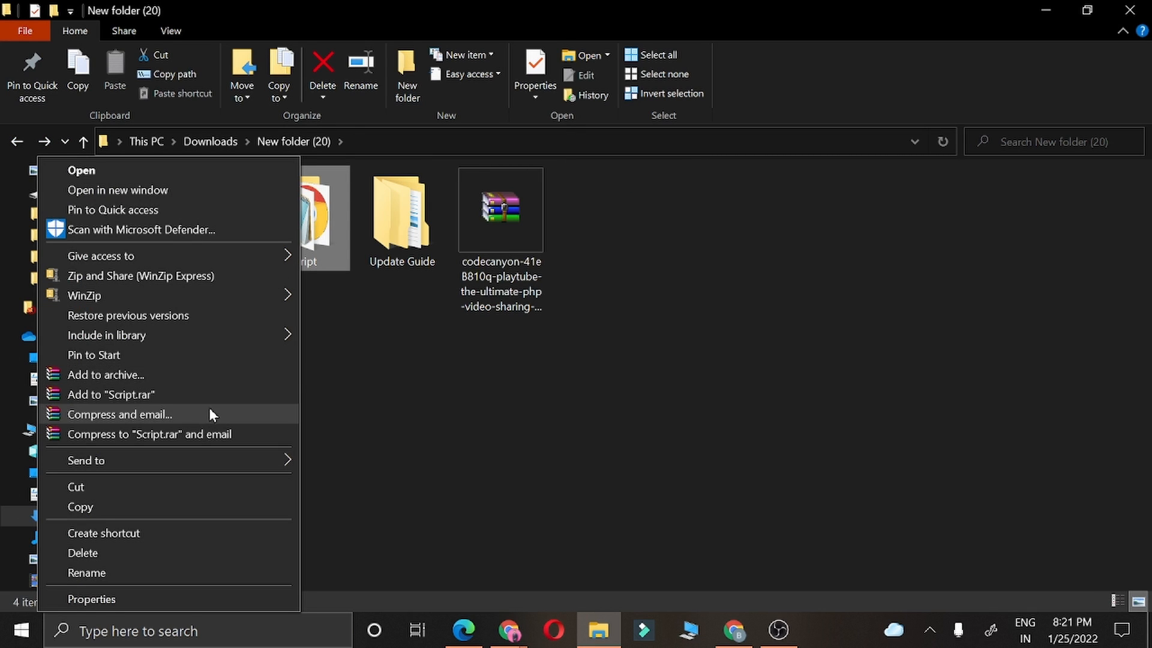
left_click(225, 374)
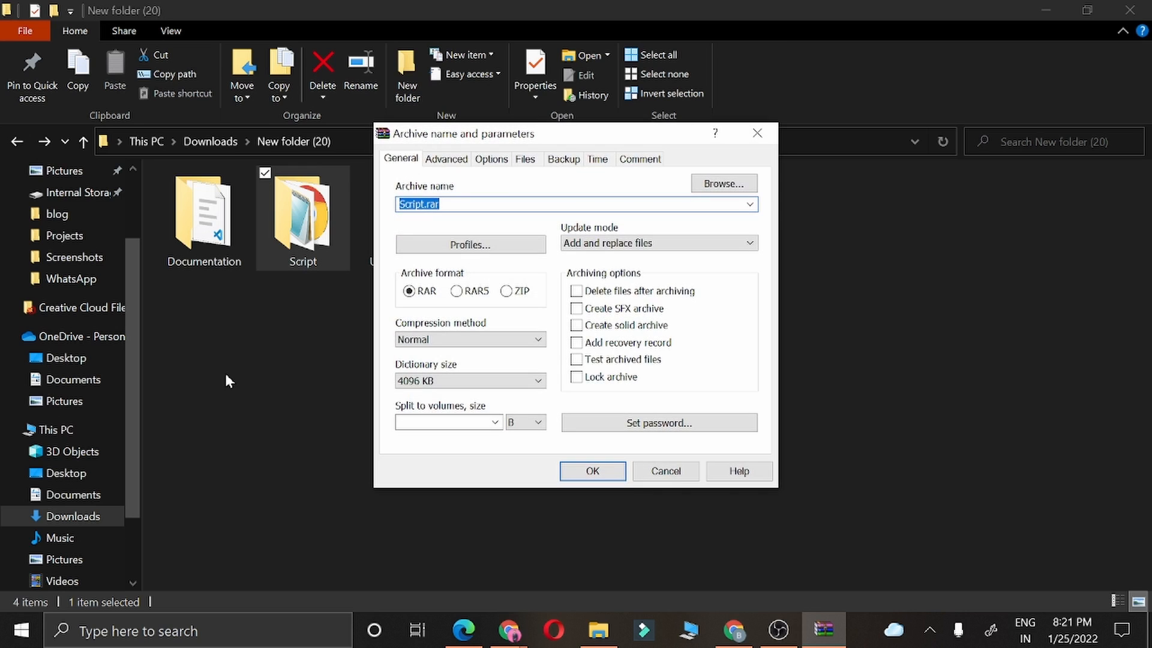
left_click(528, 292)
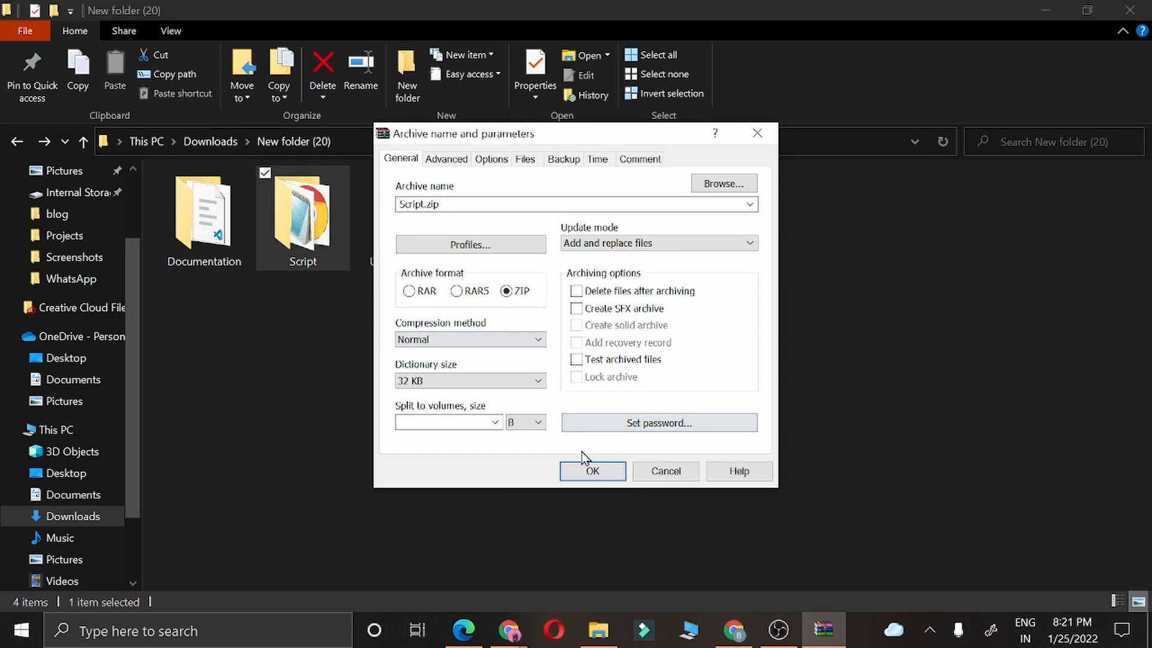
left_click(587, 471)
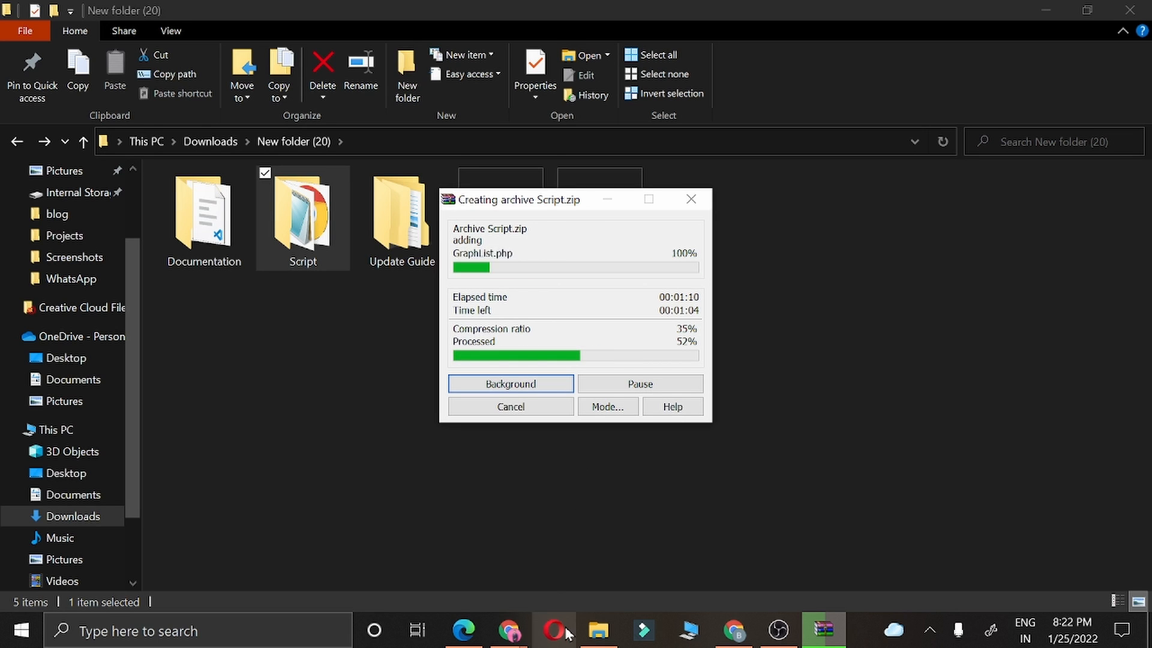
Follow the UltaHost link and browse ultahost.com's pricing and feature sections
mouse_move(462, 641)
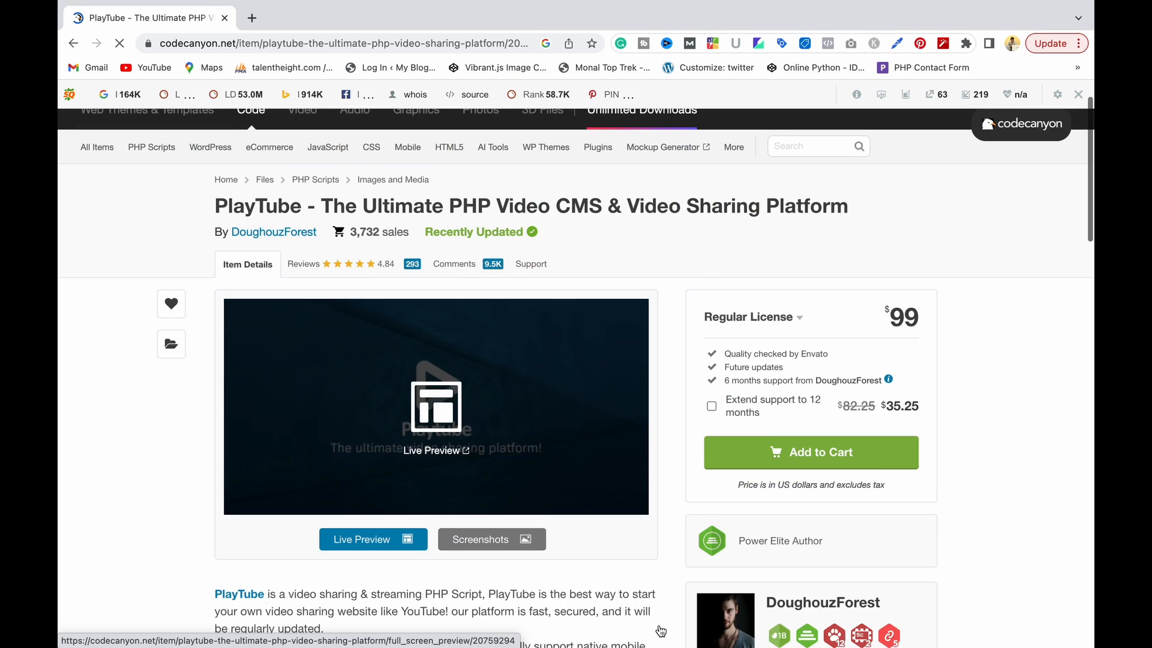
scroll(660, 627, "down", 5)
scroll(660, 630, "down", 10)
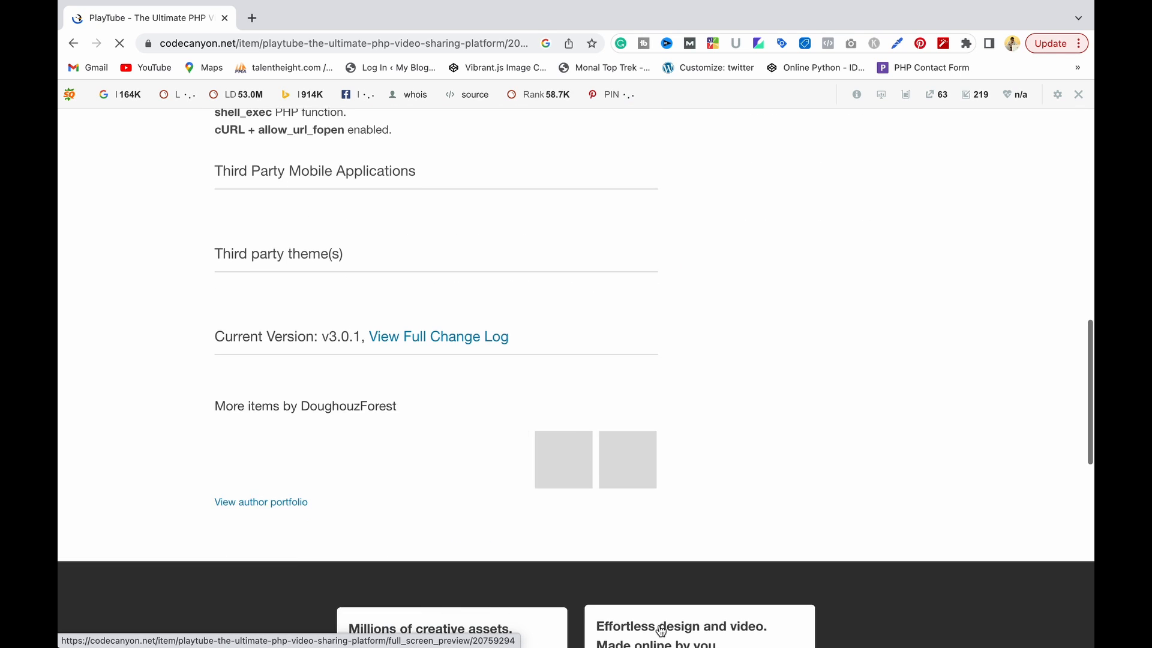
scroll(660, 630, "up", 7)
left_click(466, 491)
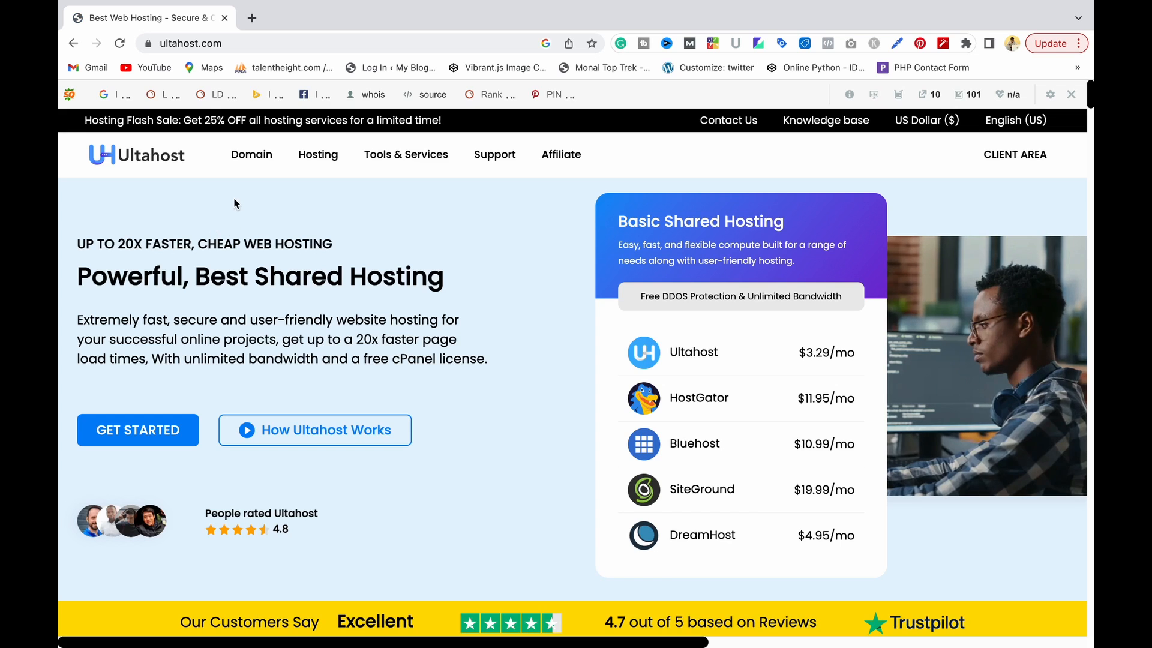
scroll(240, 205, "down", 3)
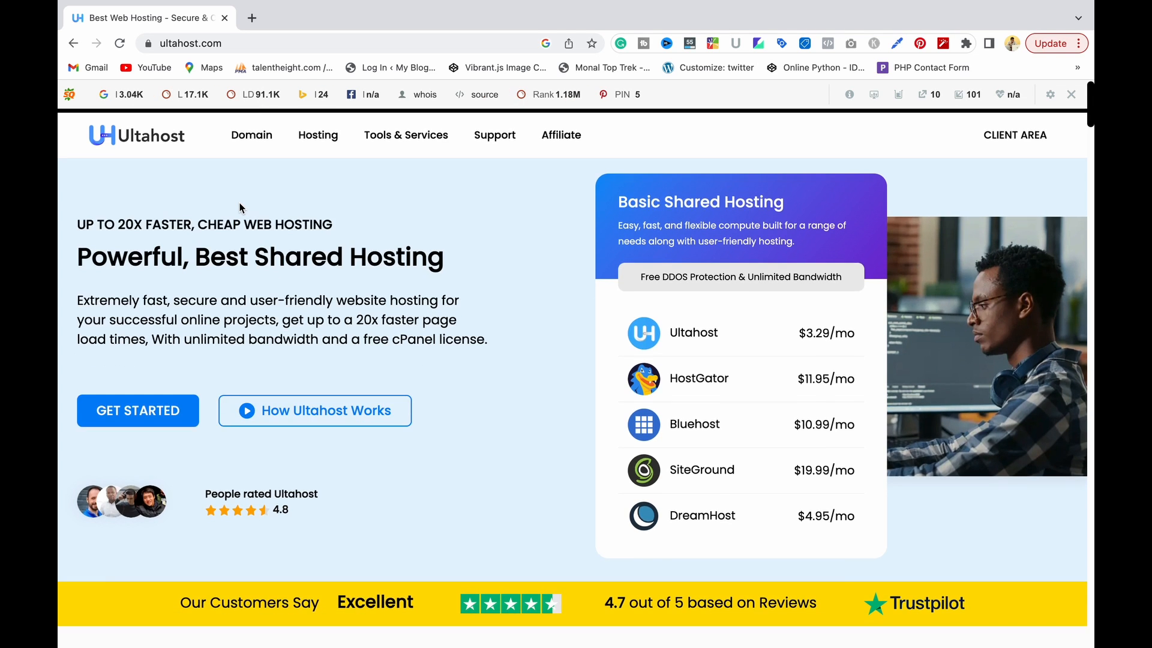
scroll(239, 204, "down", 10)
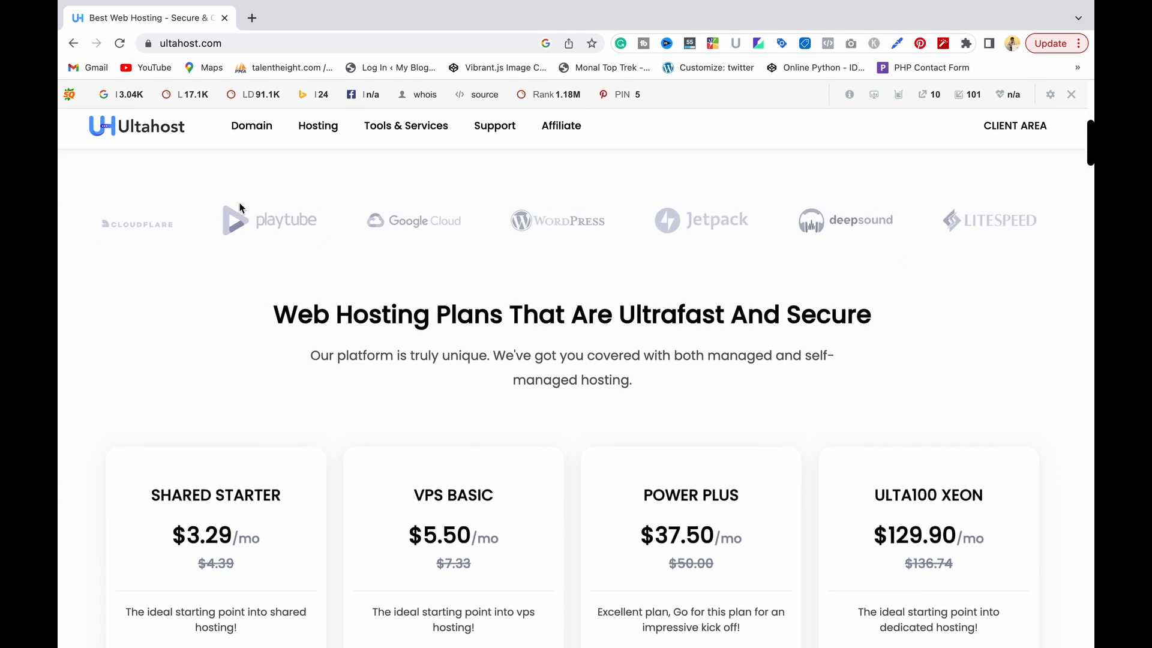
scroll(239, 208, "down", 7)
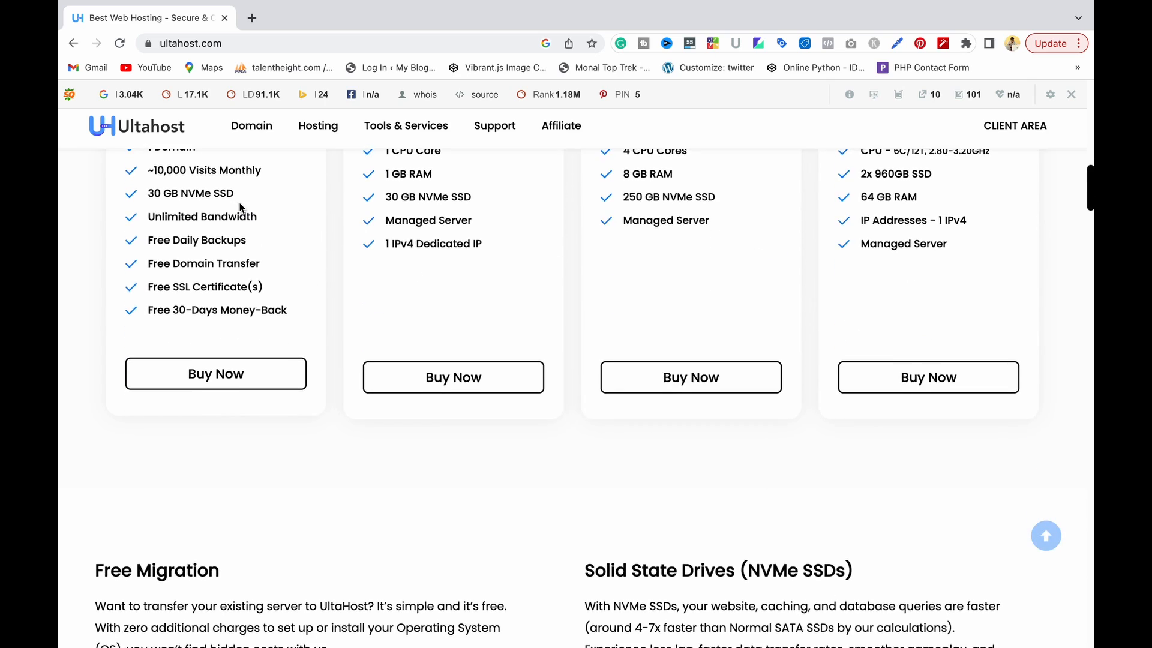
scroll(240, 208, "down", 3)
scroll(239, 208, "down", 10)
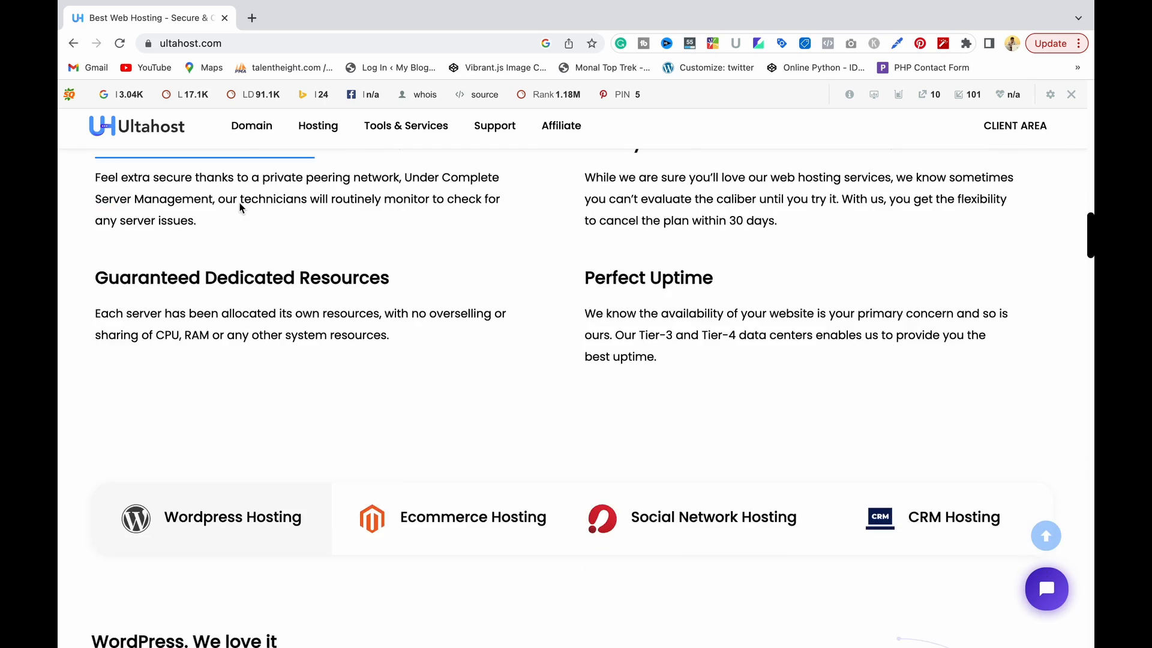
scroll(240, 210, "up", 10)
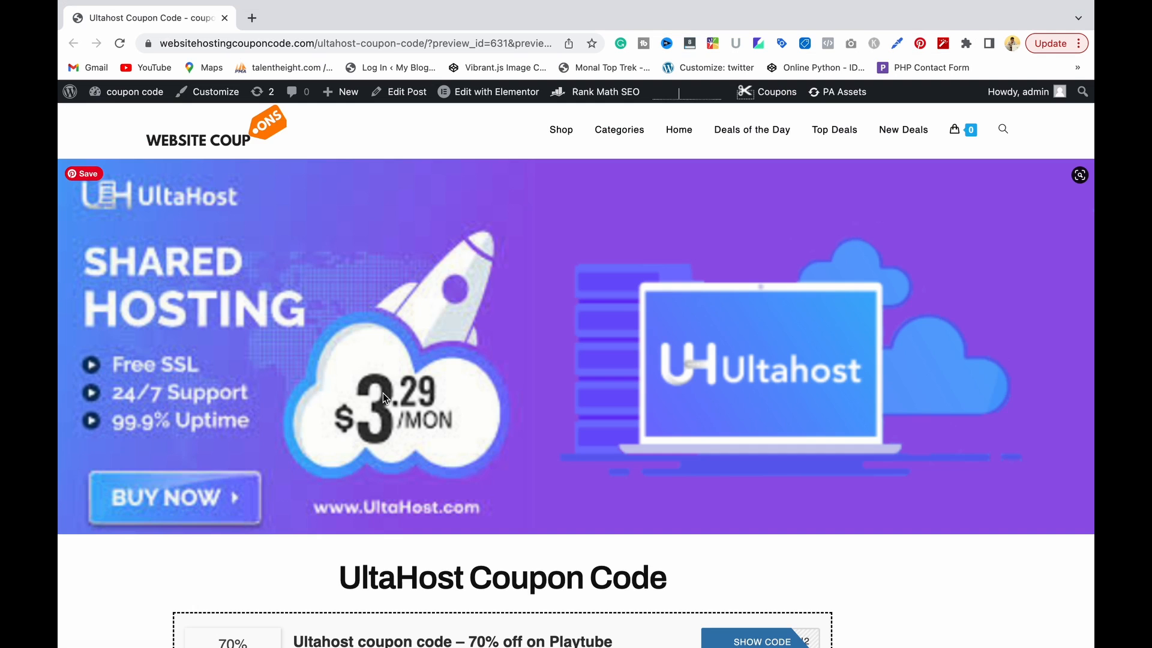
scroll(383, 393, "down", 5)
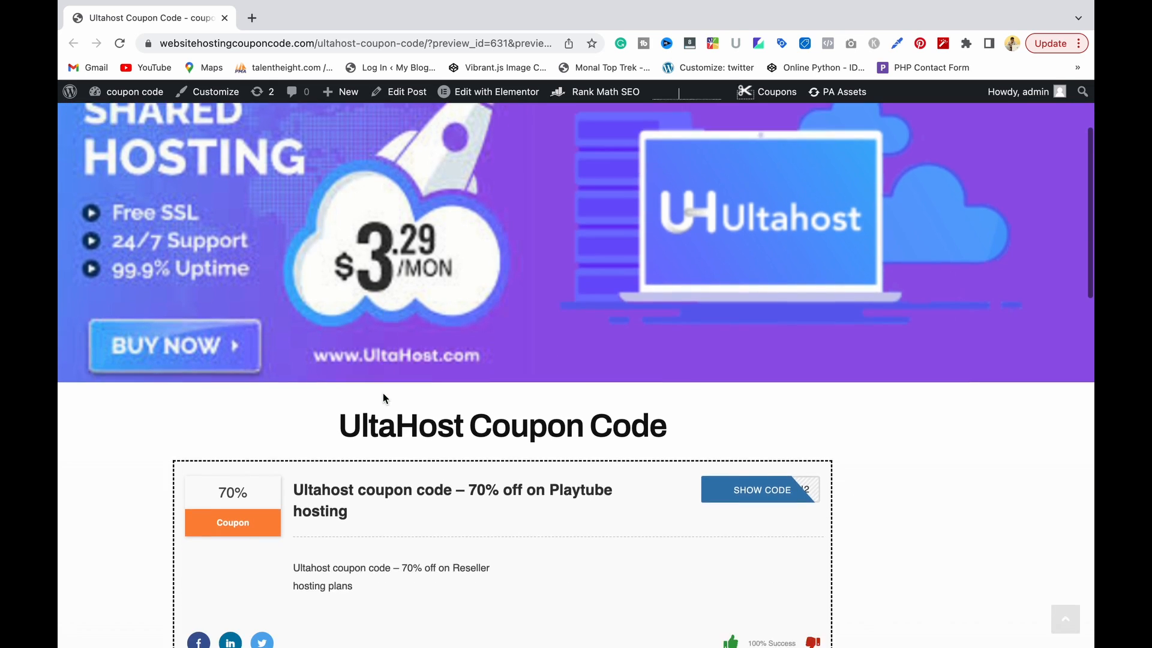
Replace the address path with 'hos' and open the suggested hostinger-discount-code page
scroll(383, 394, "down", 8)
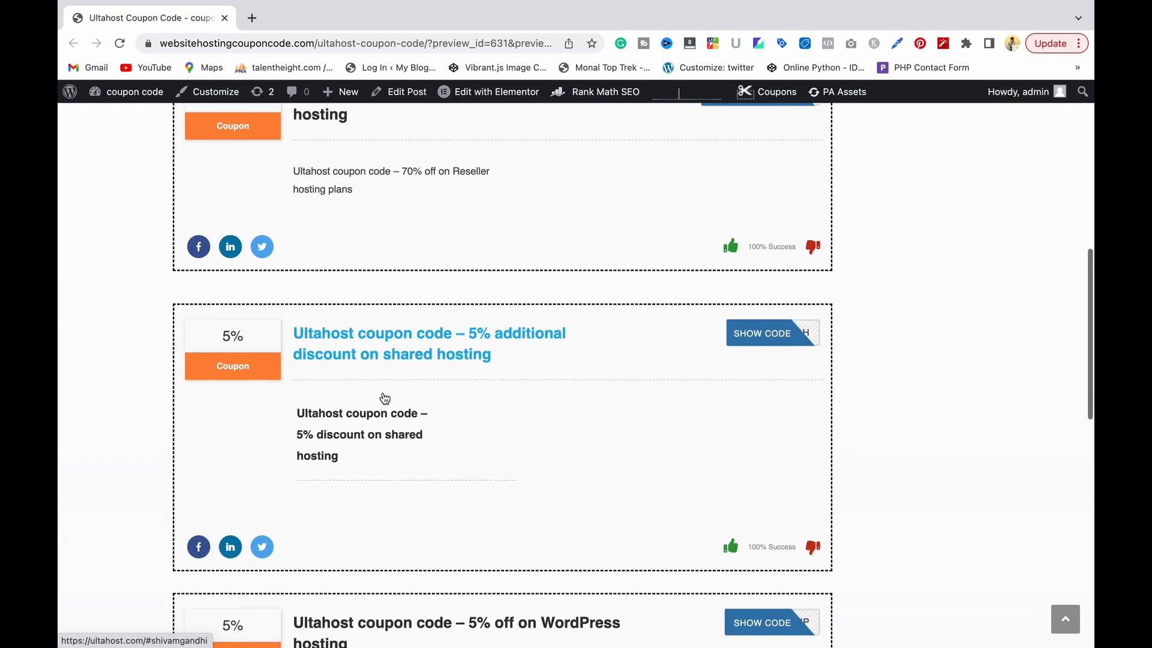
scroll(384, 397, "down", 3)
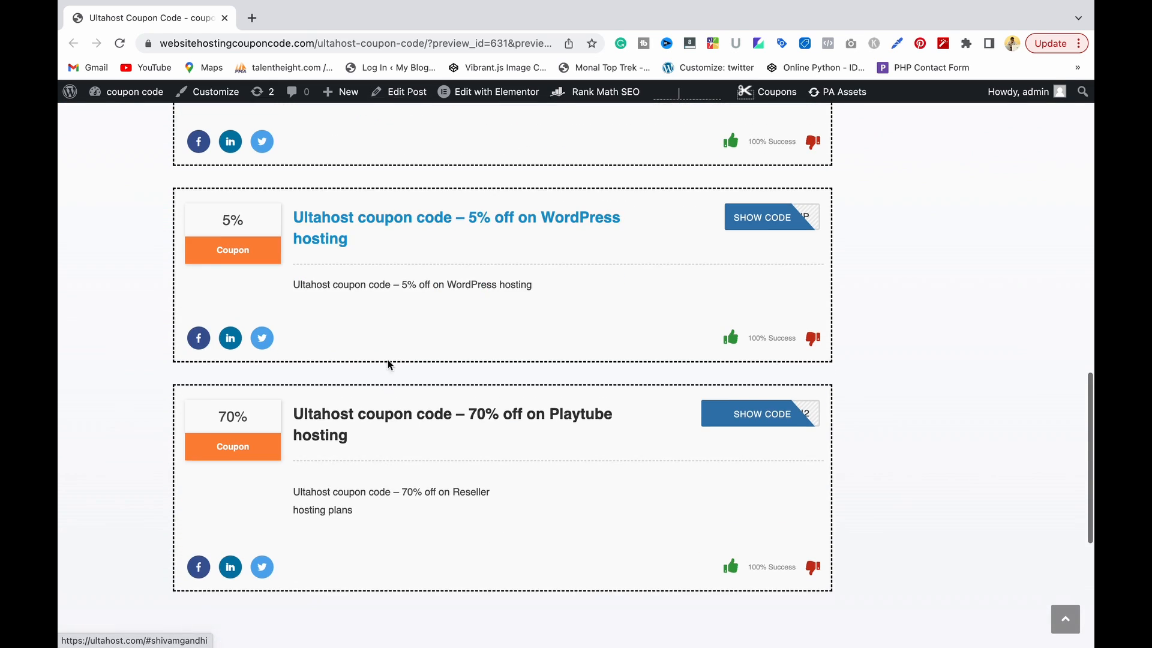
left_click(319, 45)
left_click_drag(319, 44, 580, 56)
key("BackSpace")
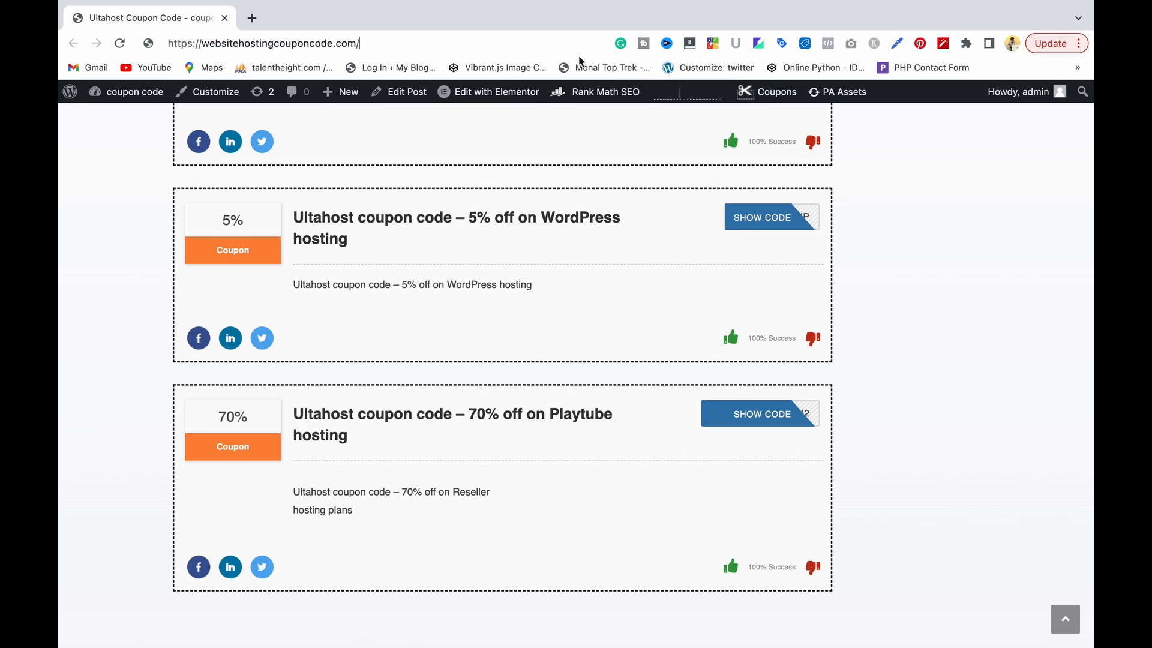
type("w")
key("BackSpace")
key("BackSpace")
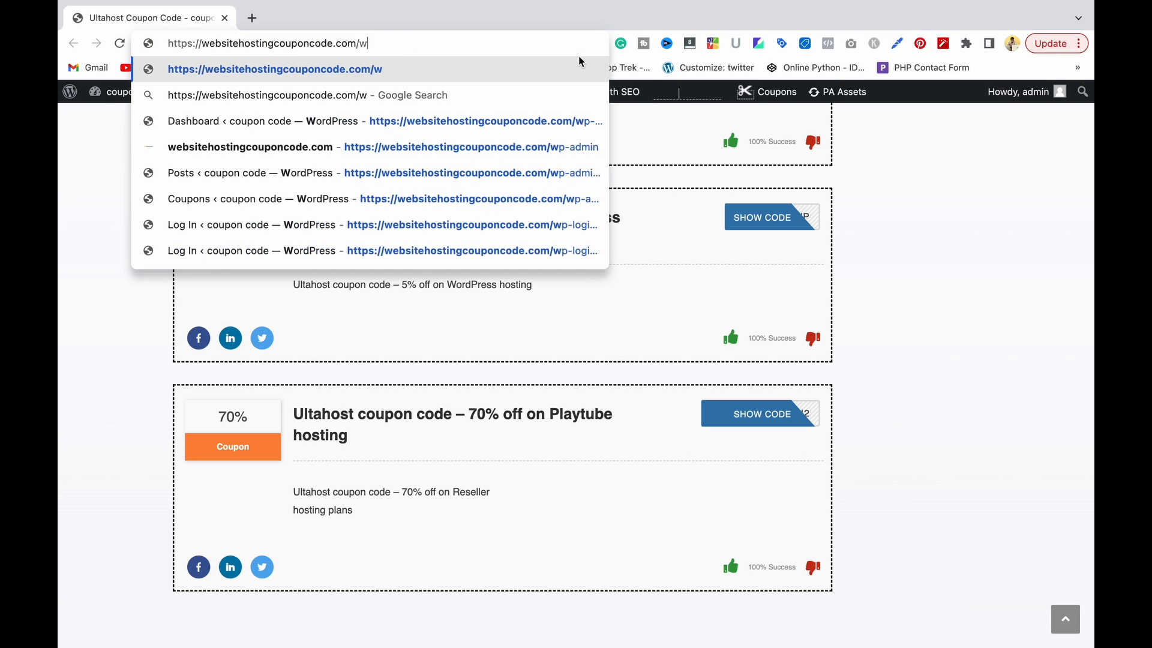
type("t")
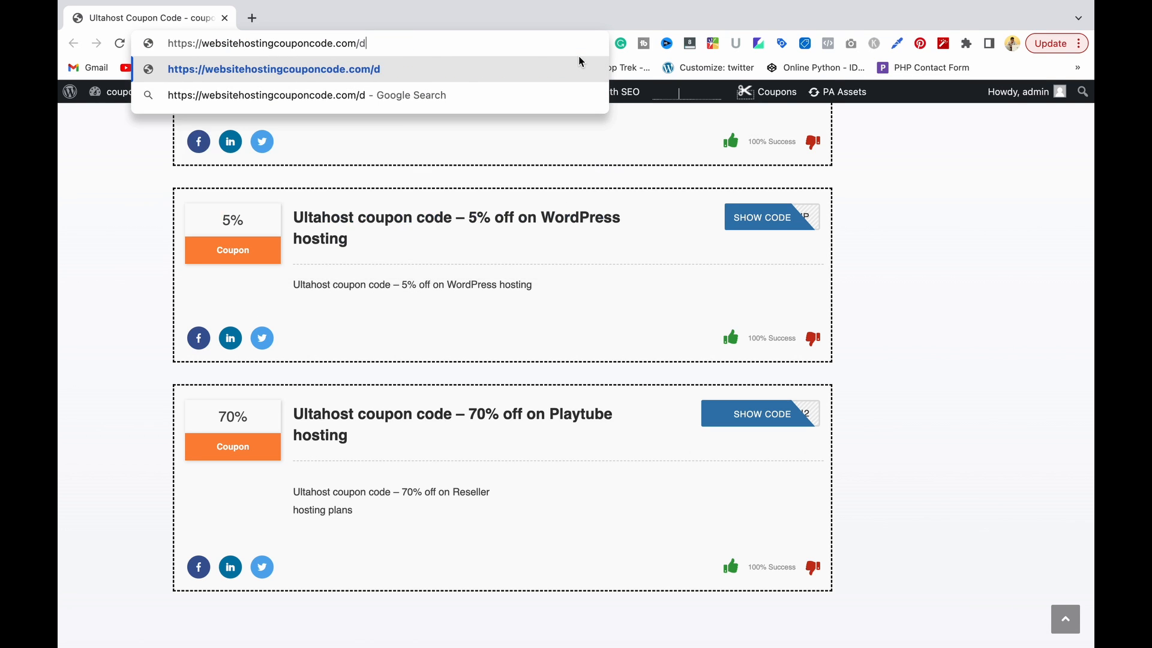
key("BackSpace")
type("hos")
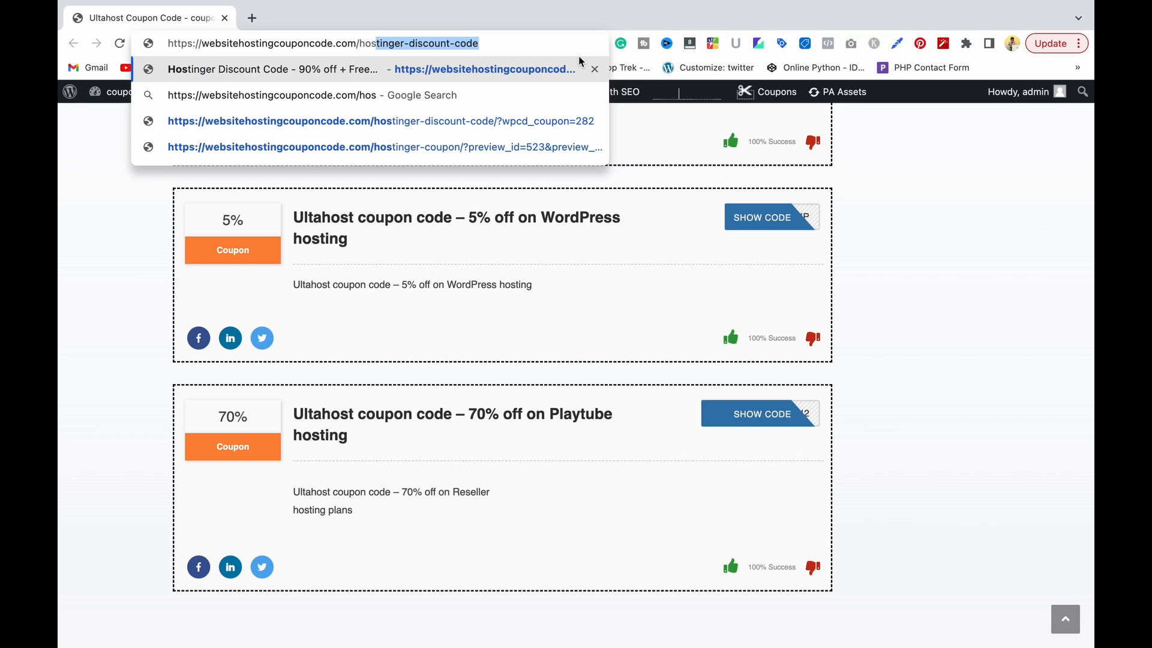
key("Return")
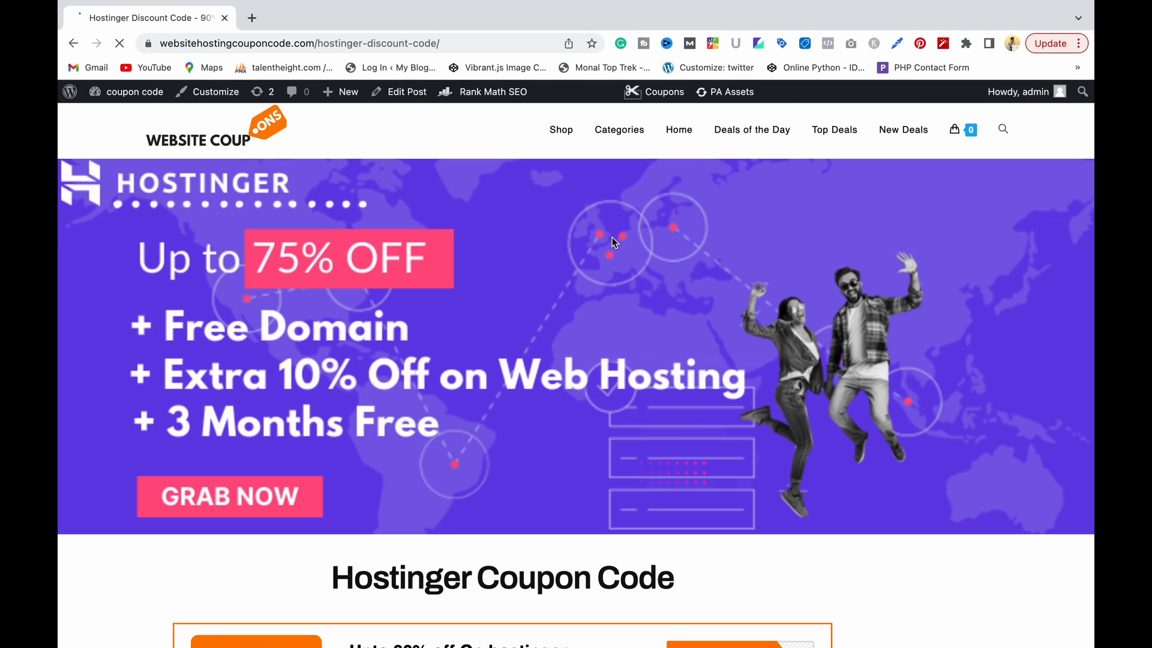
scroll(612, 236, "down", 10)
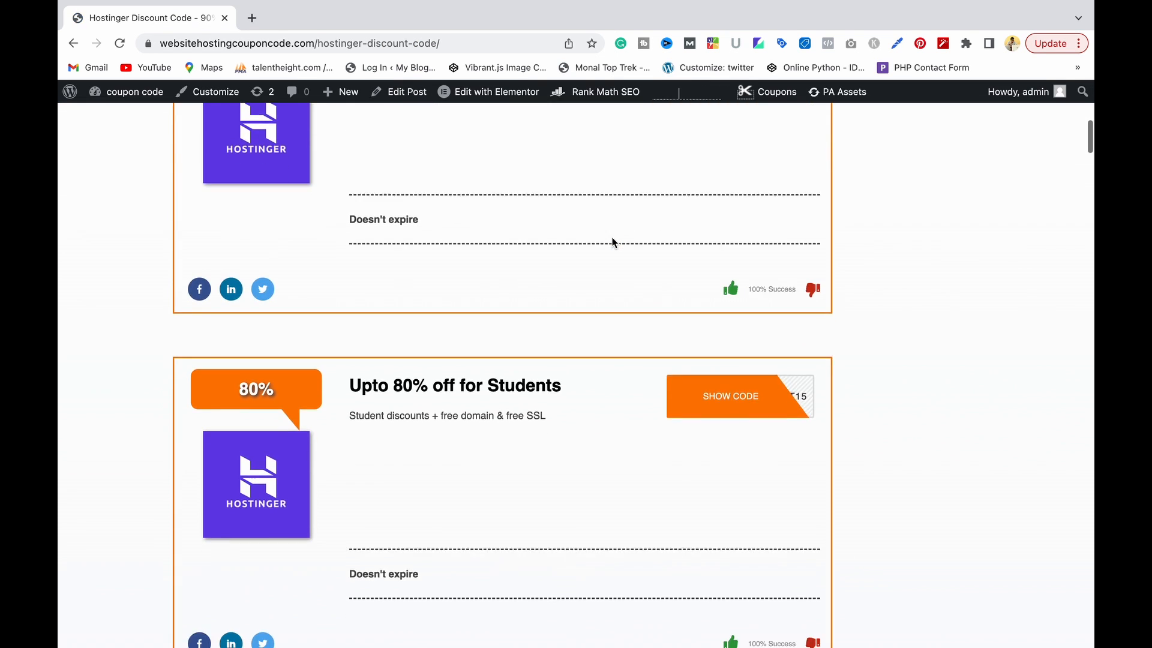
scroll(613, 242, "down", 4)
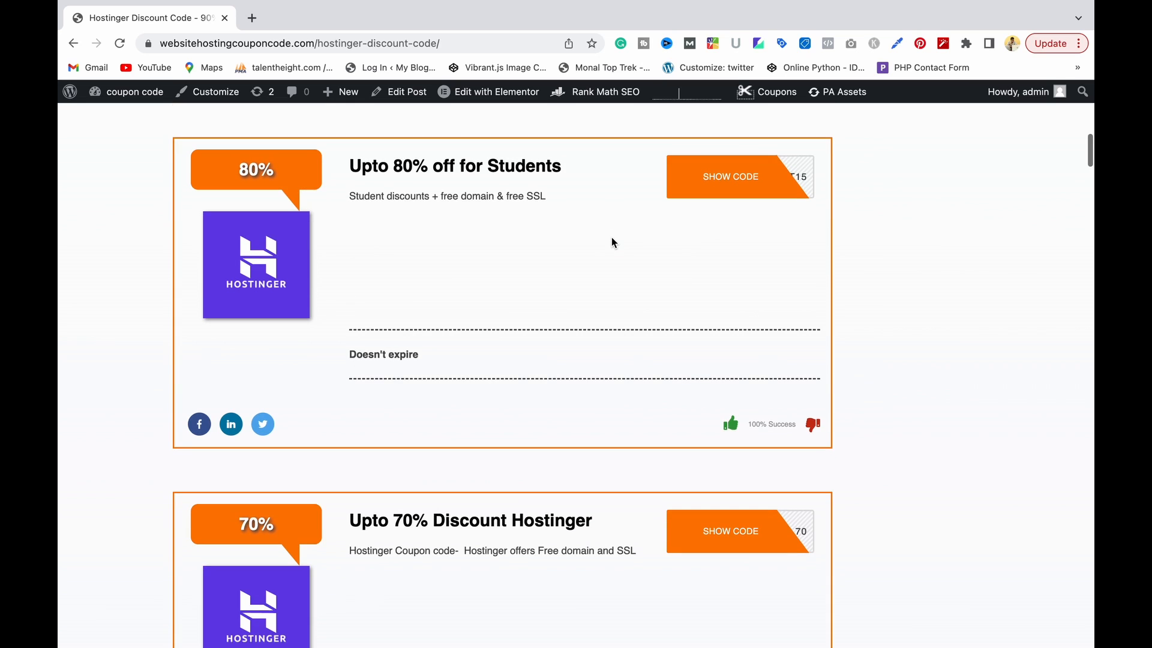
mouse_move(810, 3)
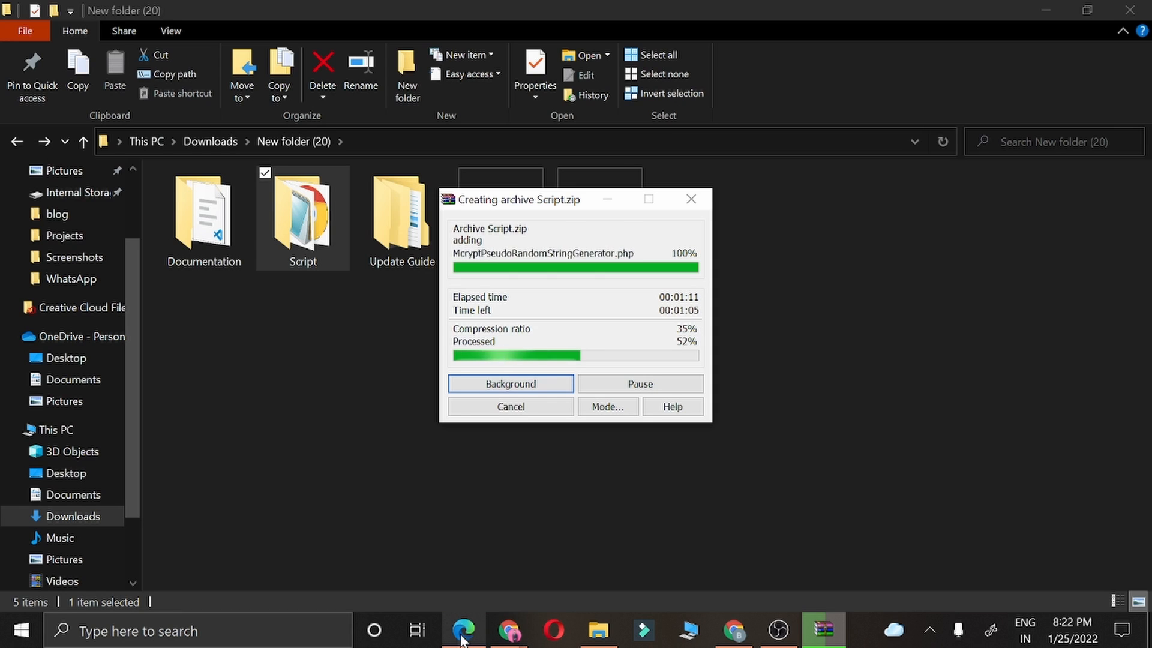
Close the support chat in cPanel and open File Manager under FILES
mouse_move(462, 637)
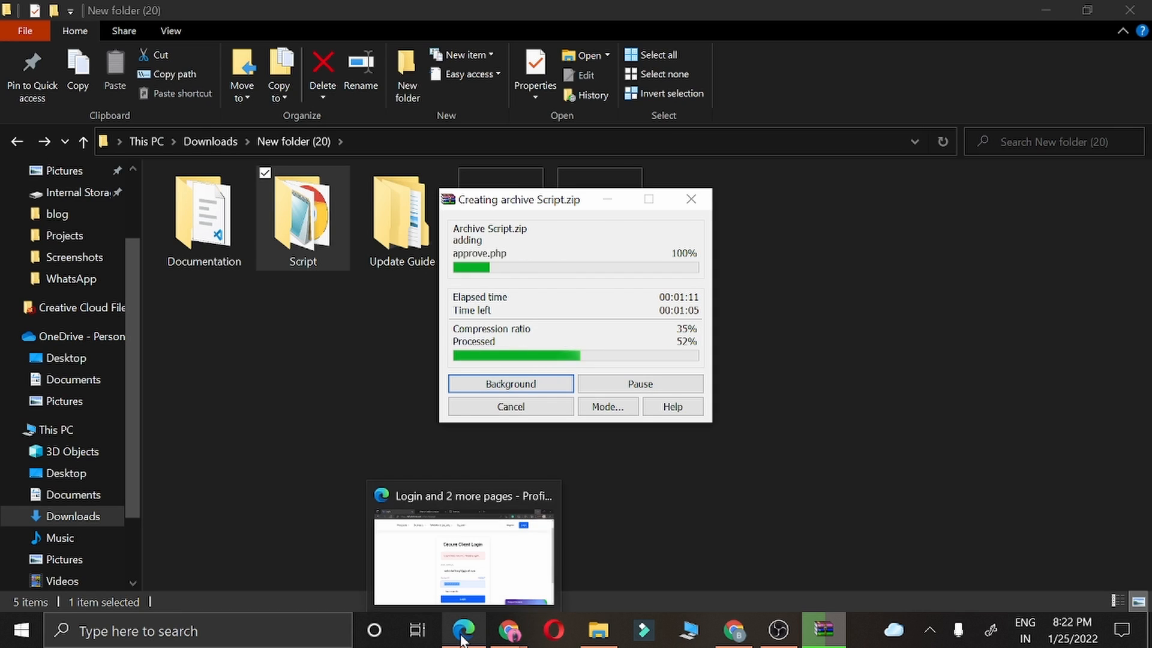
left_click(476, 563)
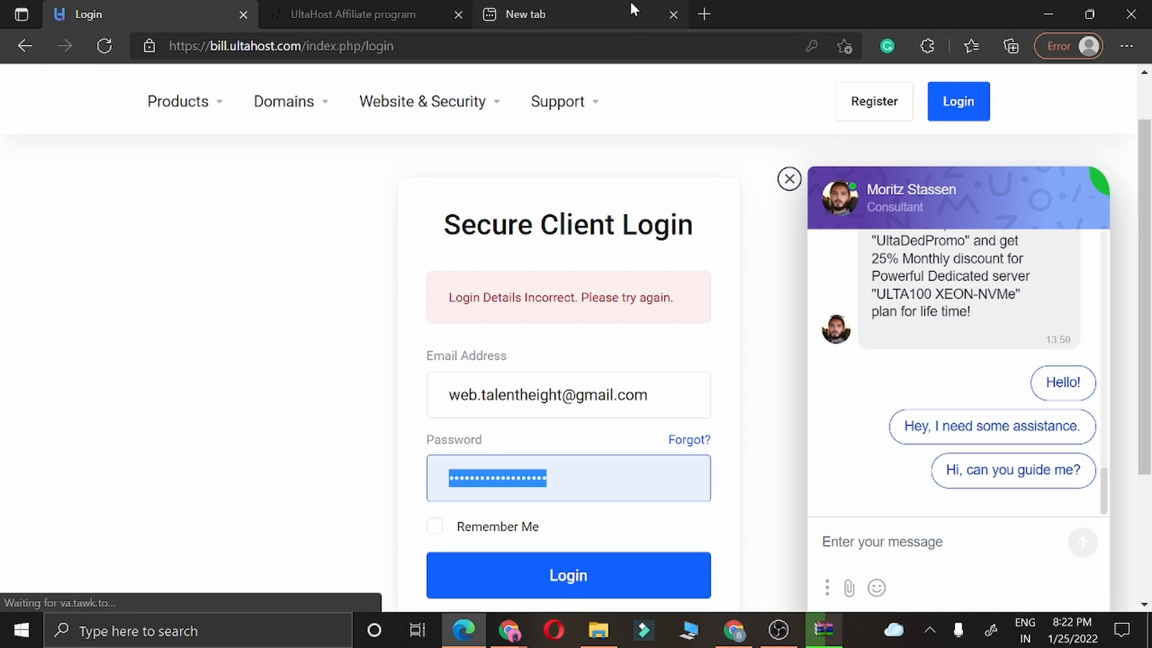
left_click(788, 180)
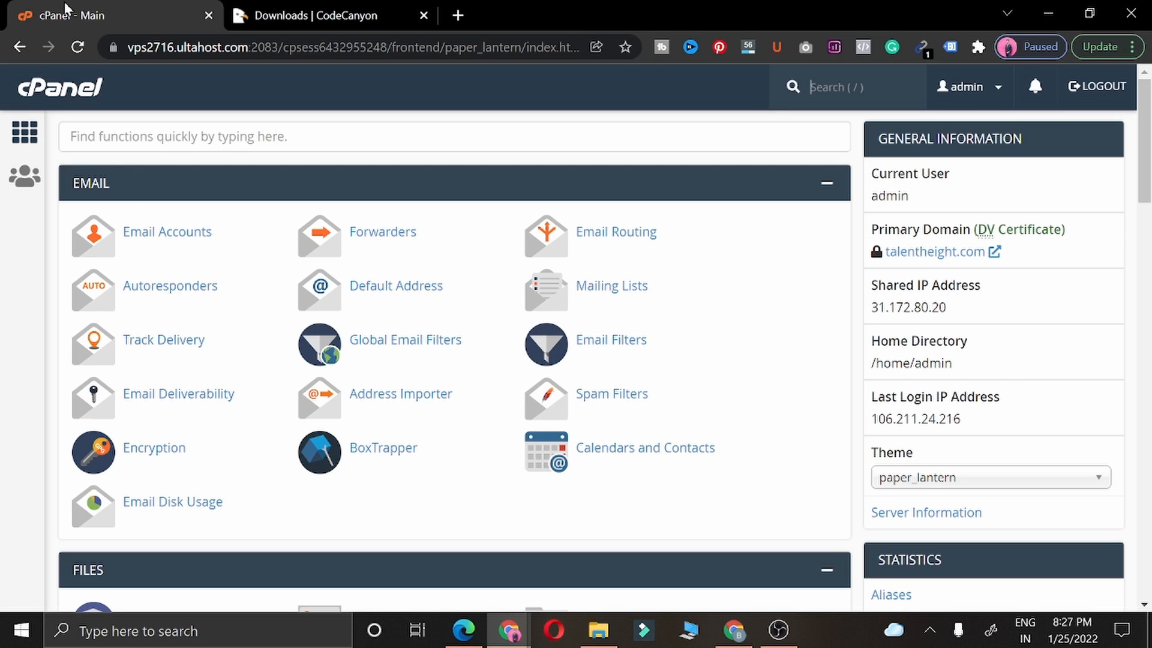
scroll(206, 372, "down", 4)
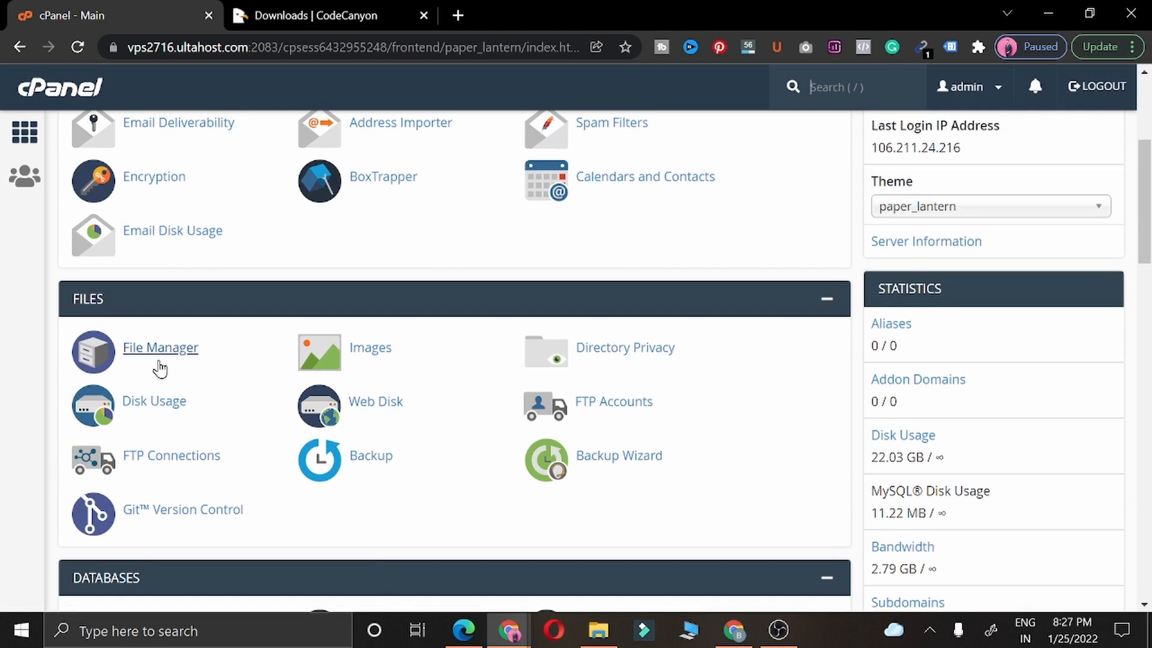
left_click(148, 354)
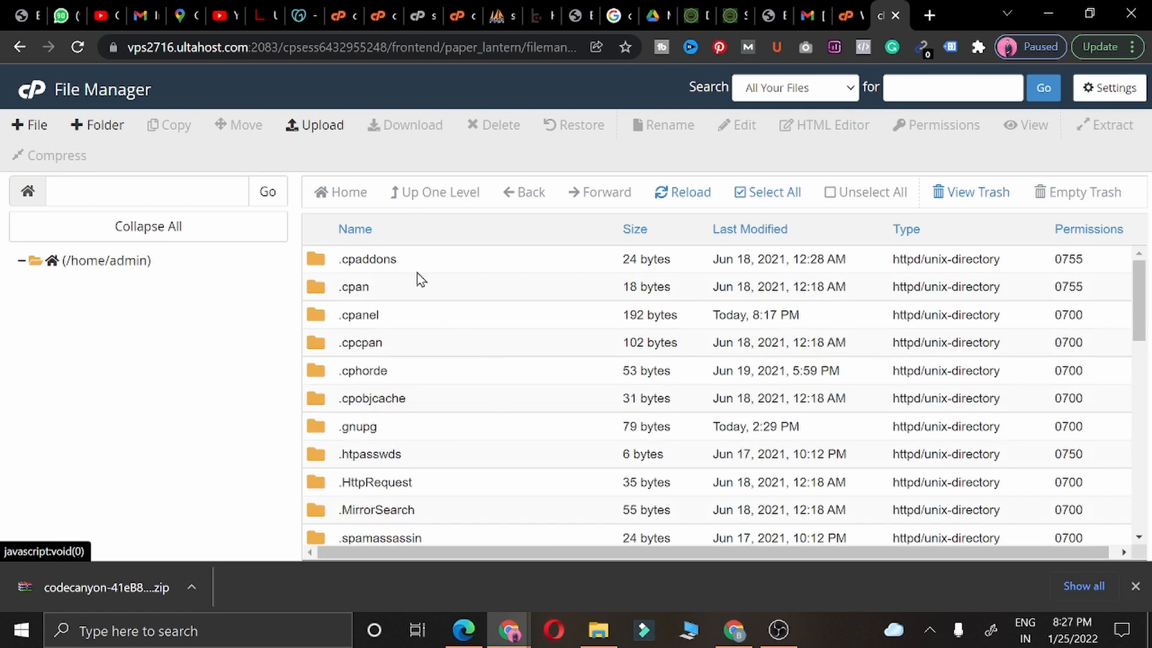
Reopen File Manager from cPanel home, enter public_html and go to Upload
scroll(503, 414, "down", 4)
scroll(503, 414, "up", 2)
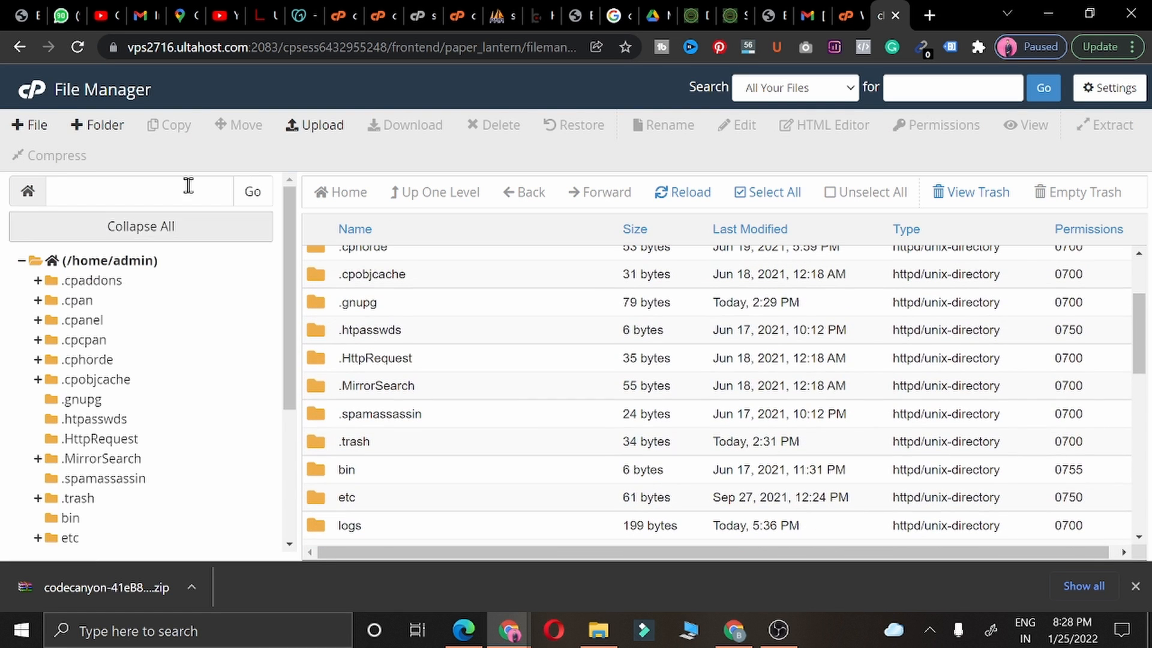
left_click(37, 95)
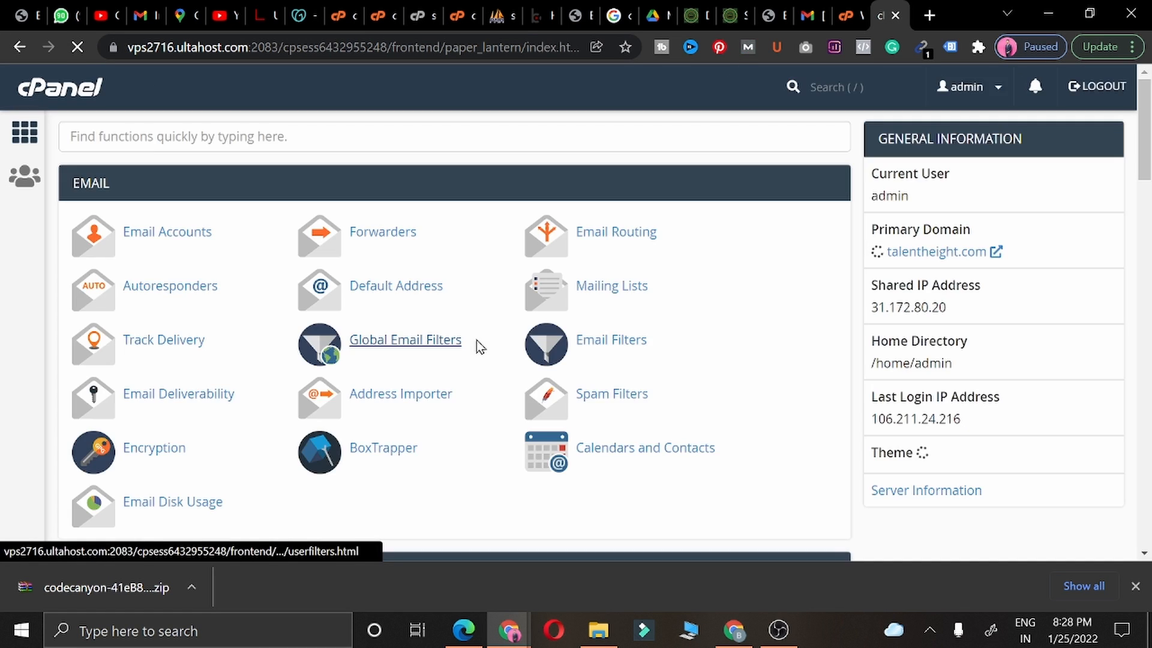
scroll(168, 484, "down", 5)
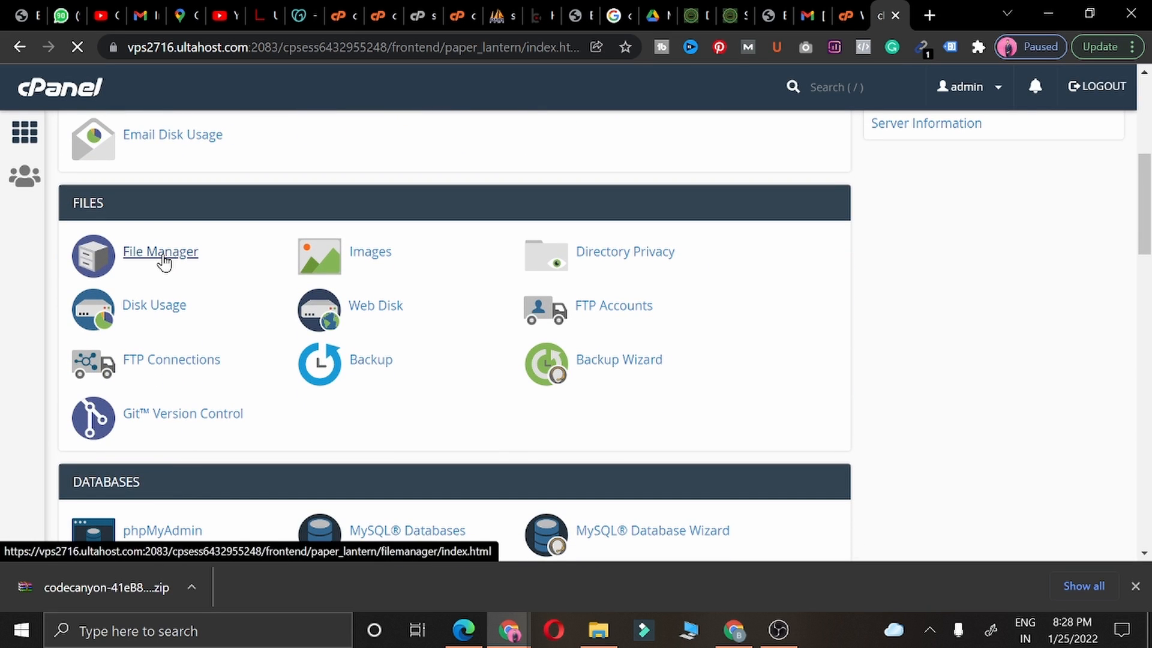
left_click(162, 255)
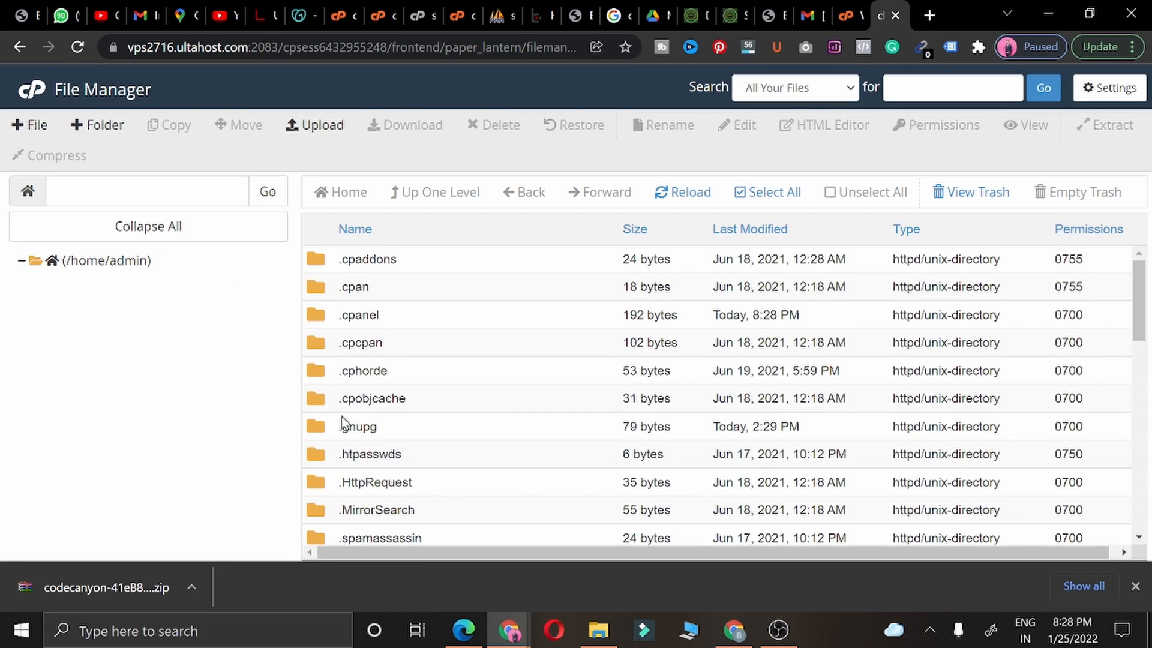
scroll(341, 416, "down", 5)
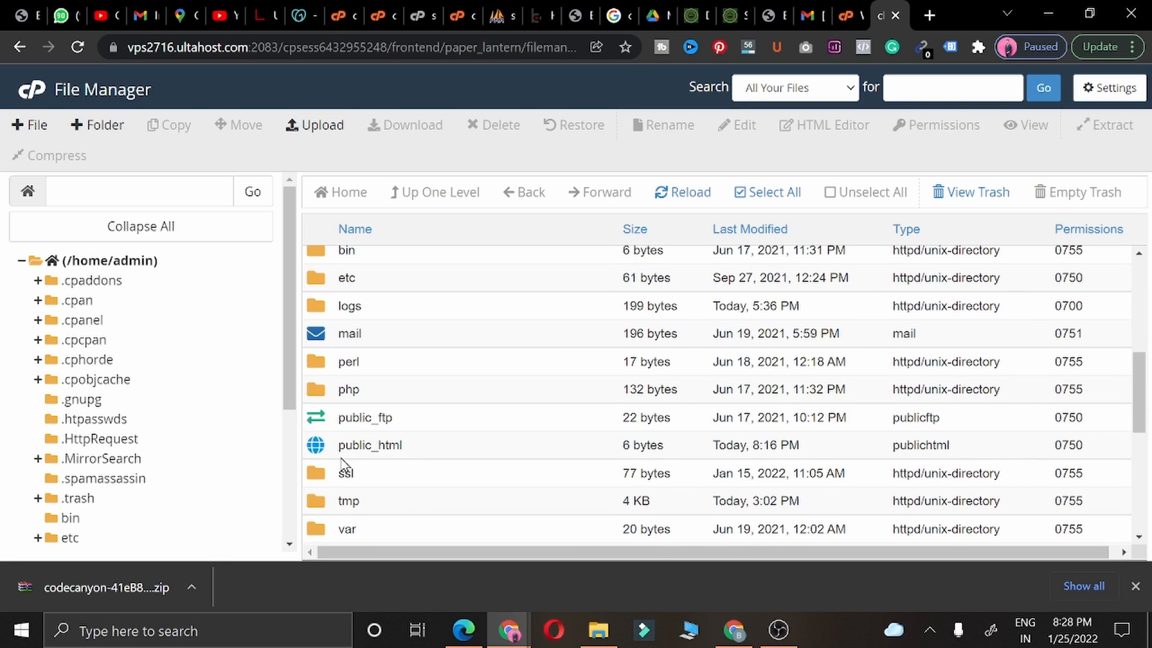
double_click(318, 455)
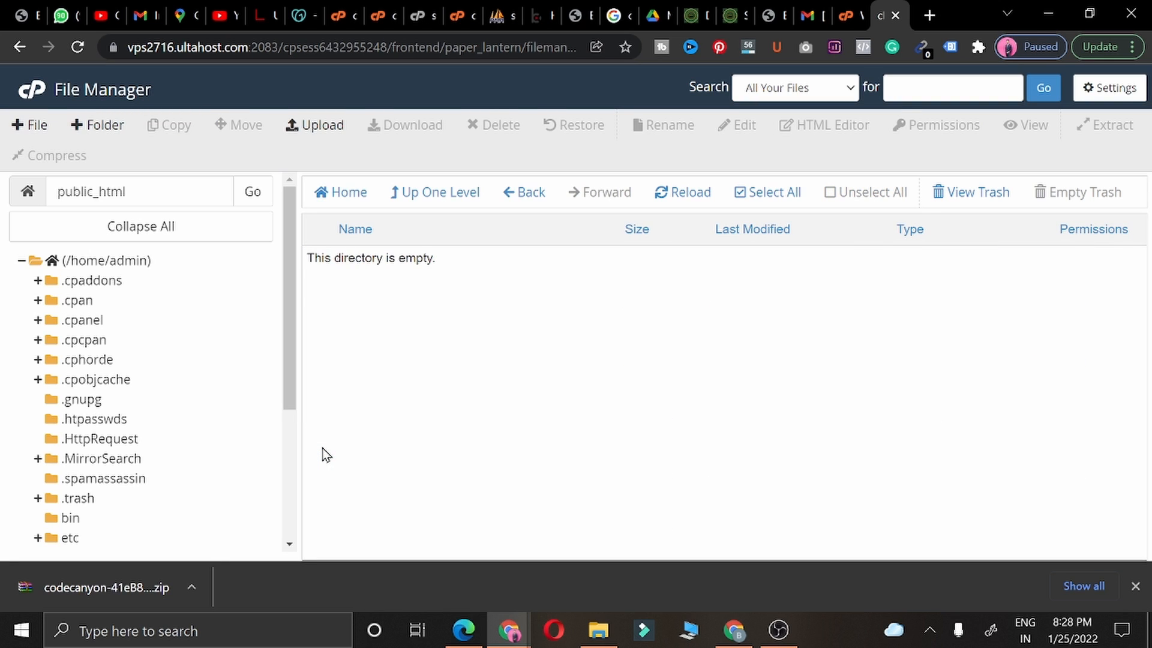
left_click(330, 140)
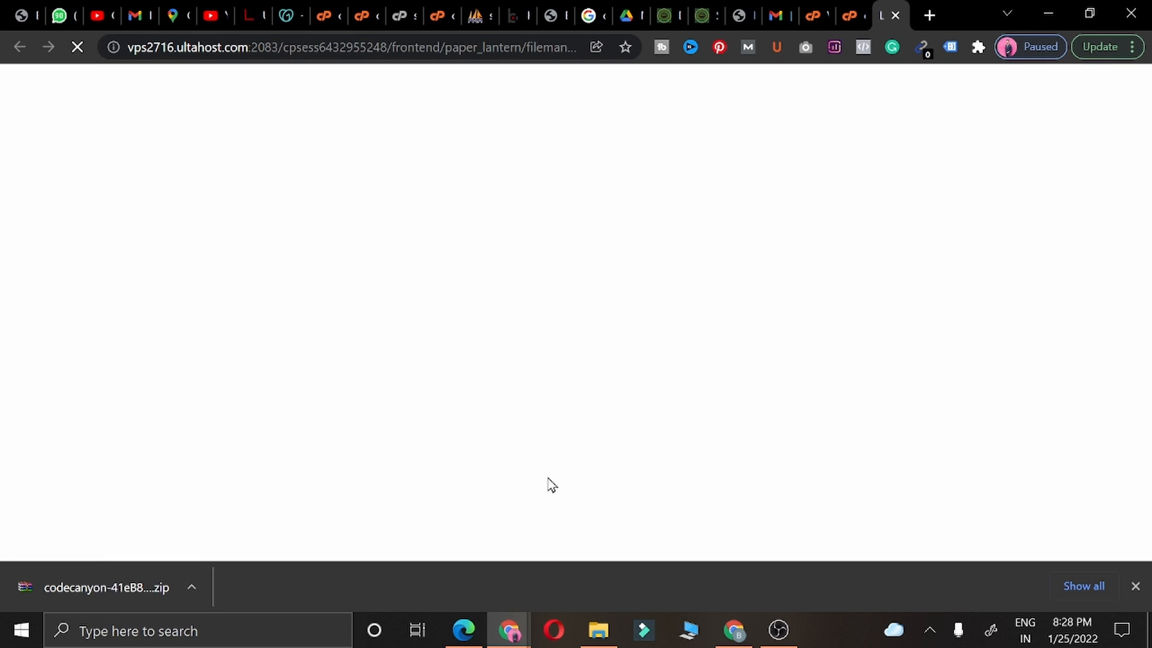
Drag Script.zip (61.43 MB) from File Explorer onto the File Upload drop zone
left_click(599, 630)
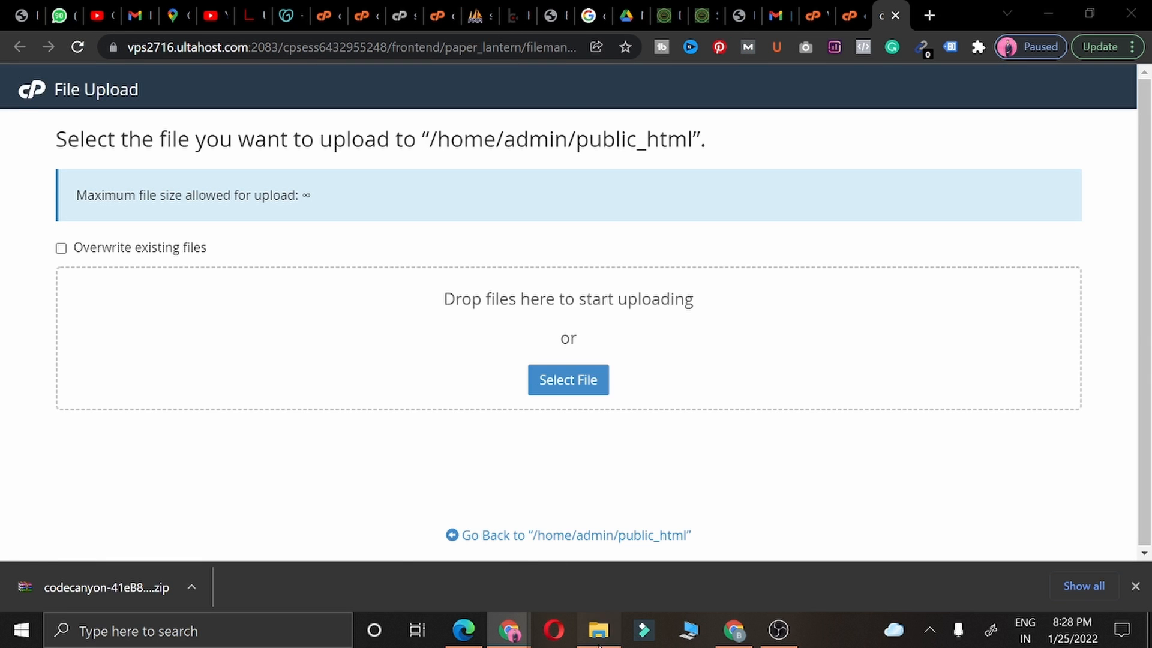
left_click(1087, 10)
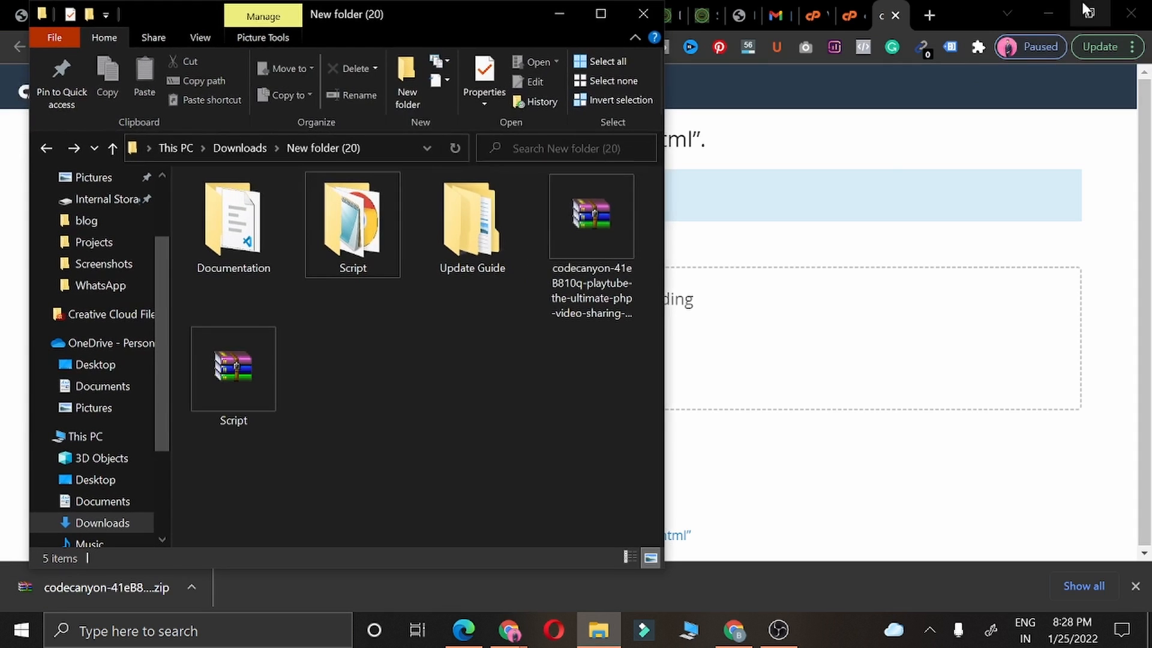
left_click(224, 375)
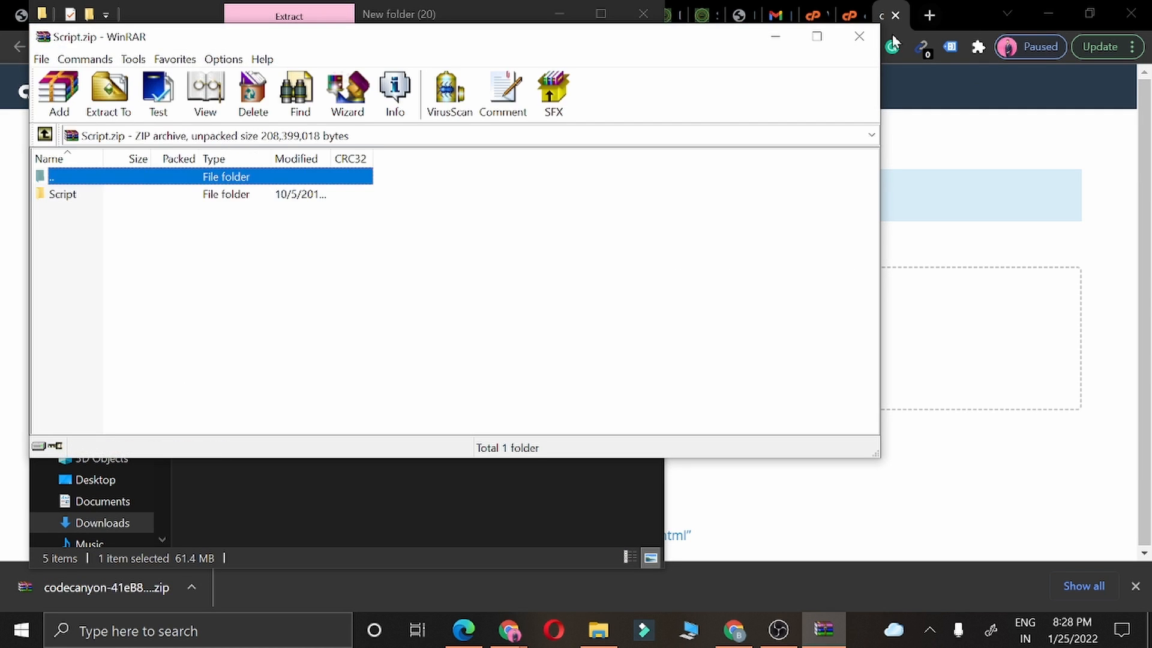
left_click(859, 36)
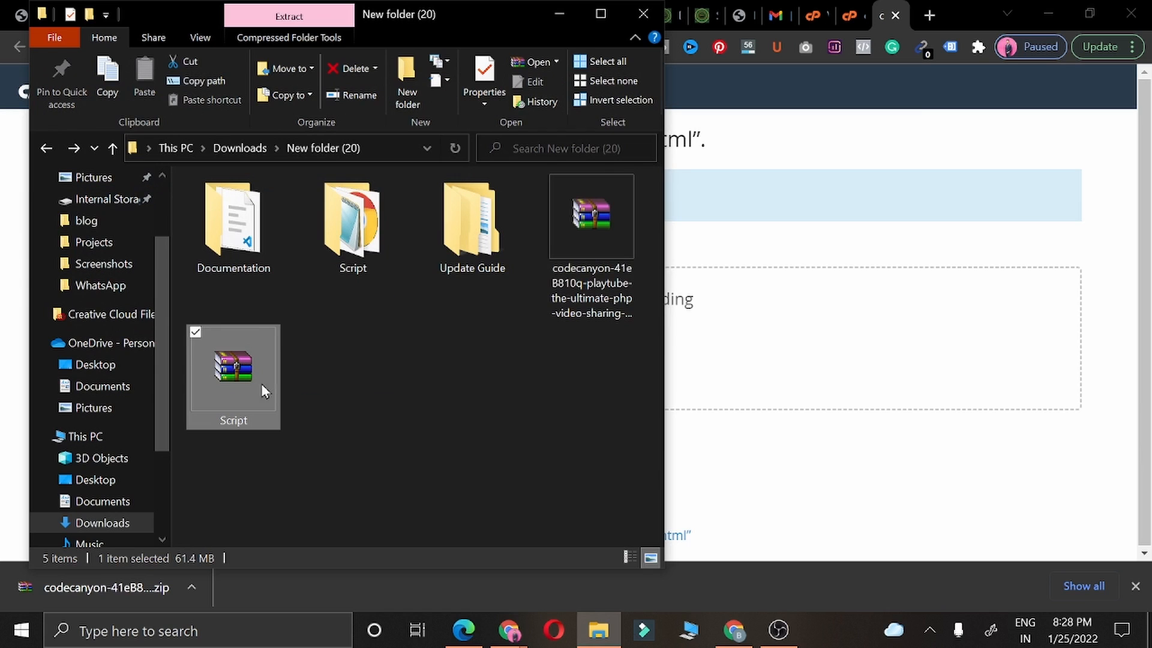
left_click_drag(263, 389, 950, 364)
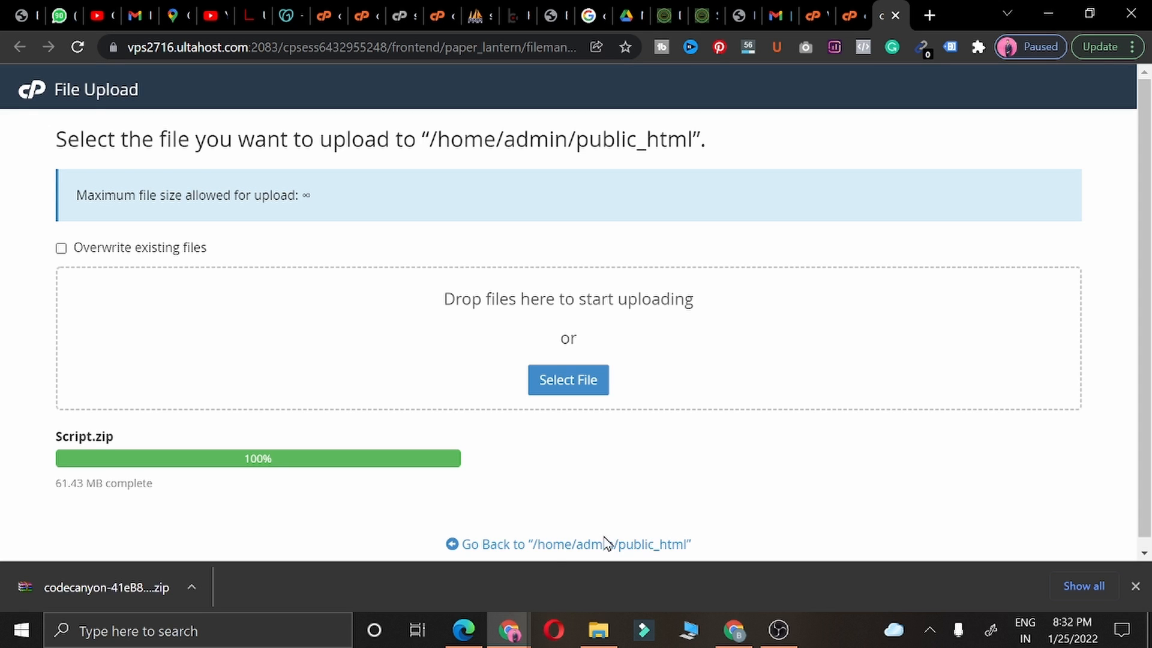
Extract Script.zip into /public_html and close the extraction results
left_click(548, 545)
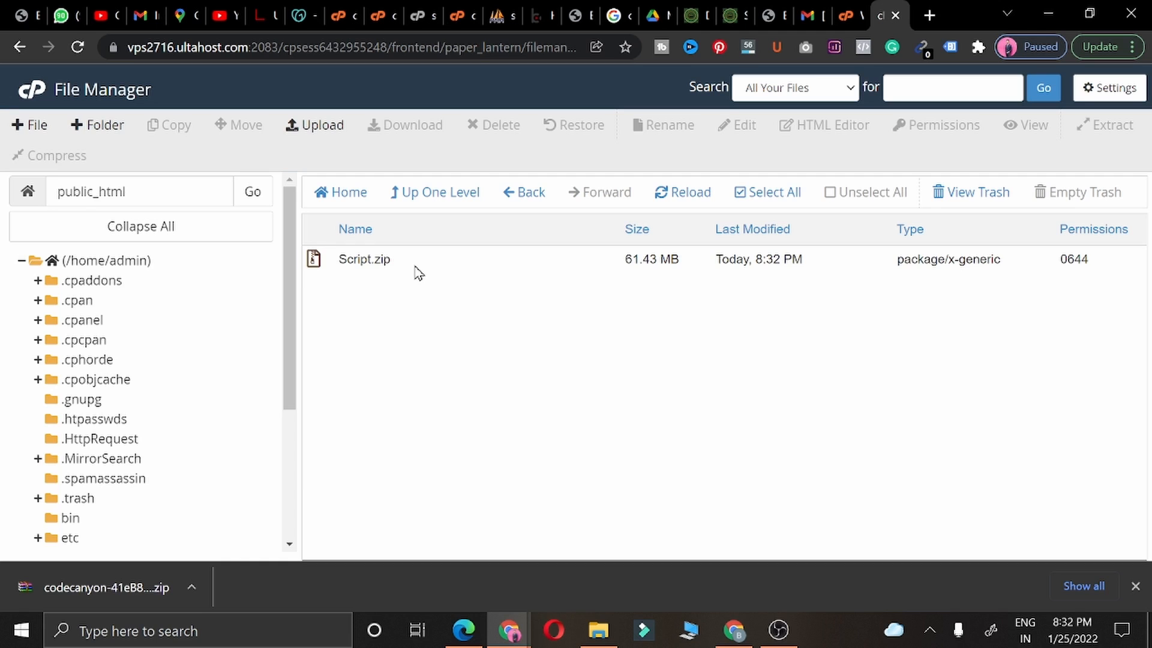
left_click(418, 264)
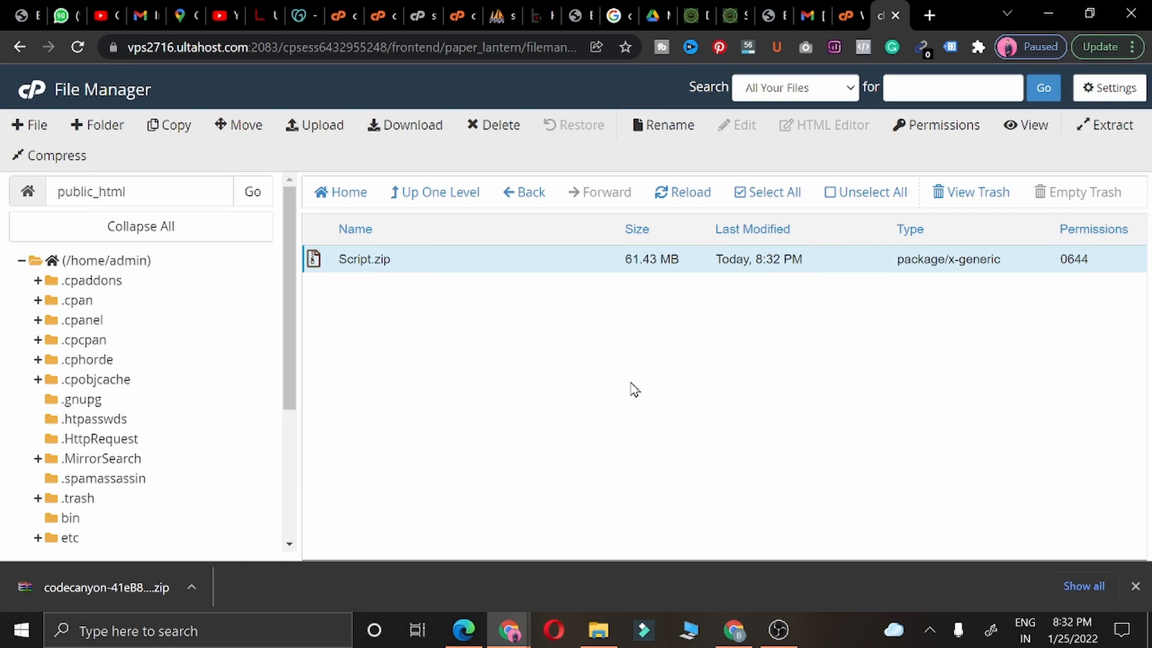
right_click(429, 262)
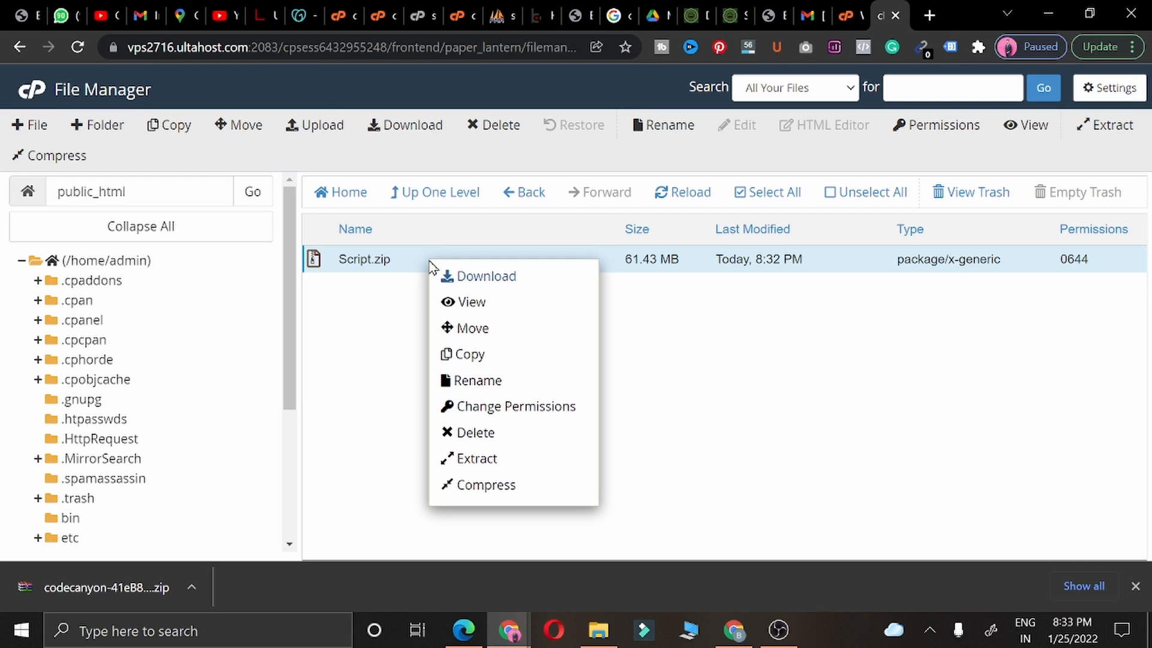
left_click(454, 467)
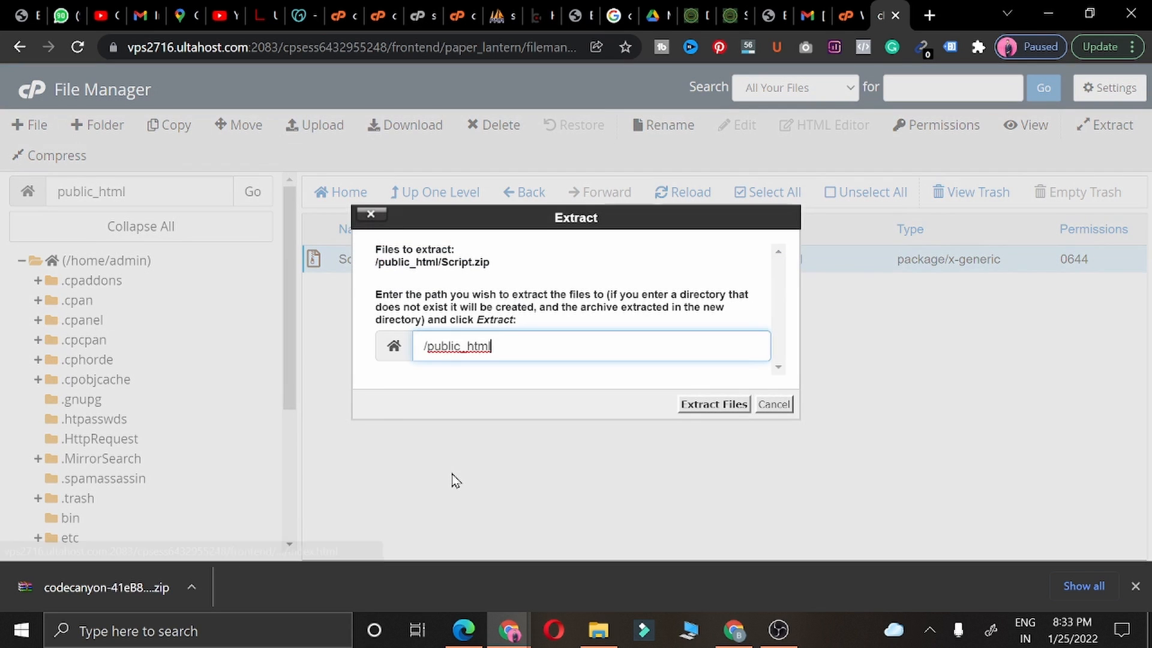
left_click(700, 408)
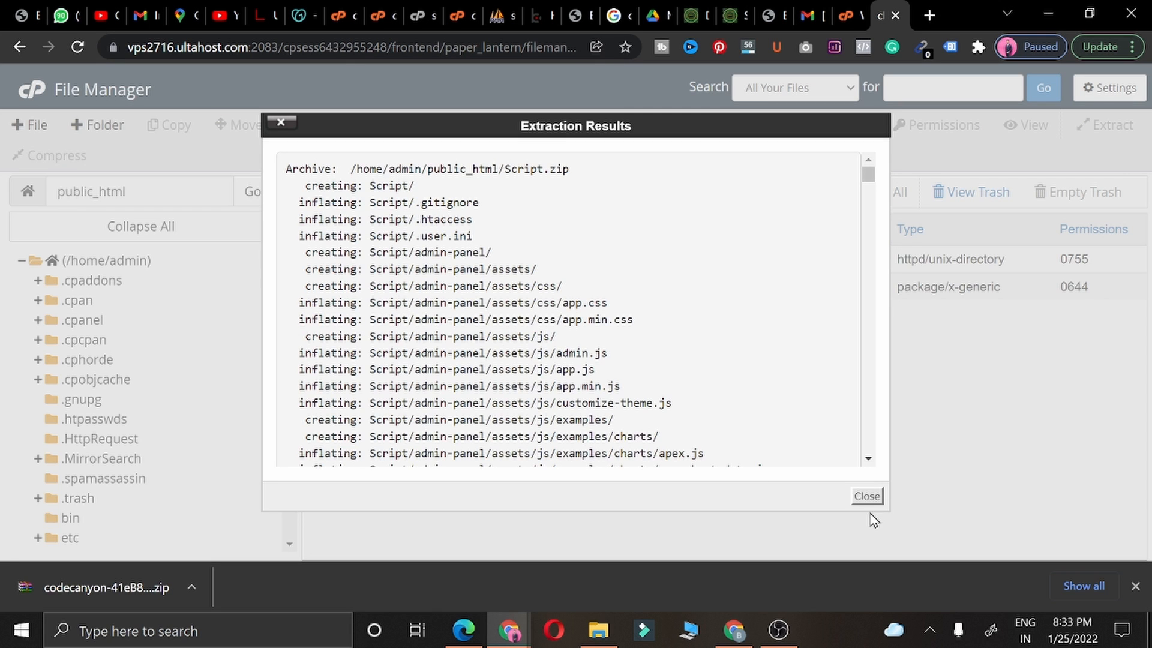
left_click(875, 504)
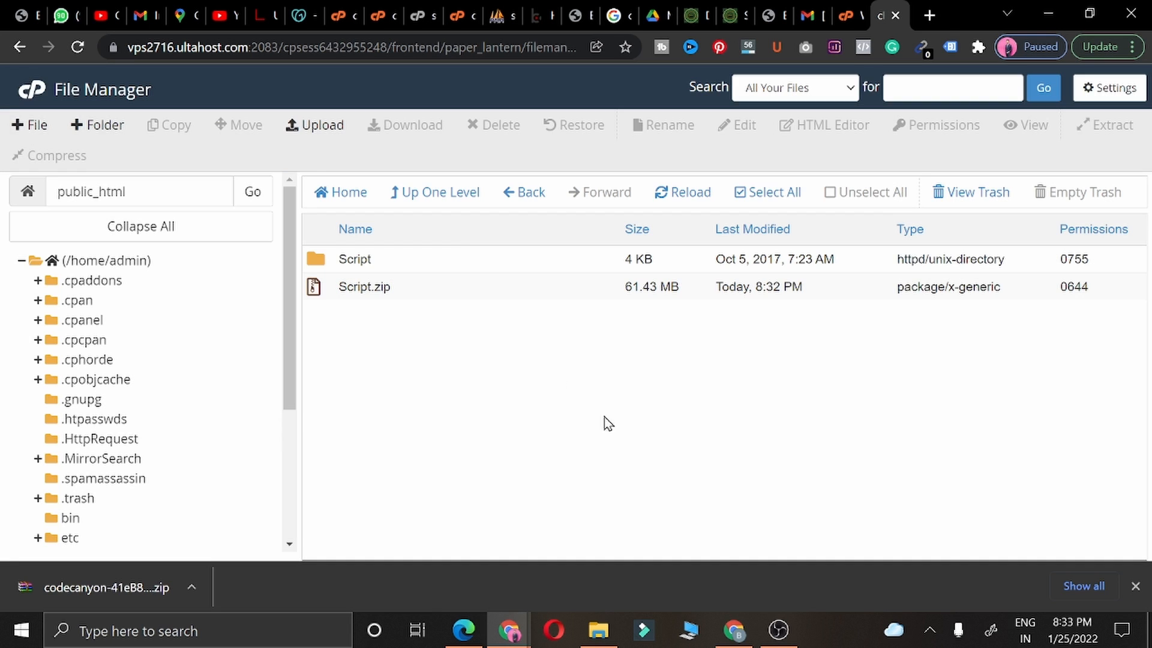
Select everything inside the Script folder and move it to /public_html/
double_click(467, 268)
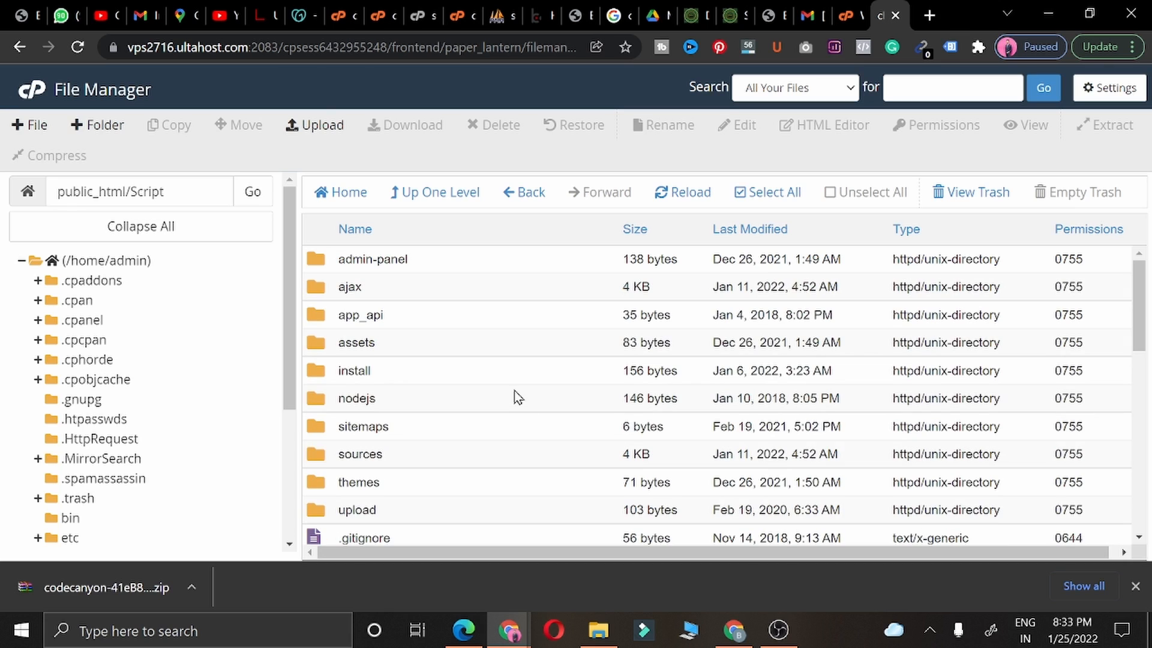
left_click(520, 412)
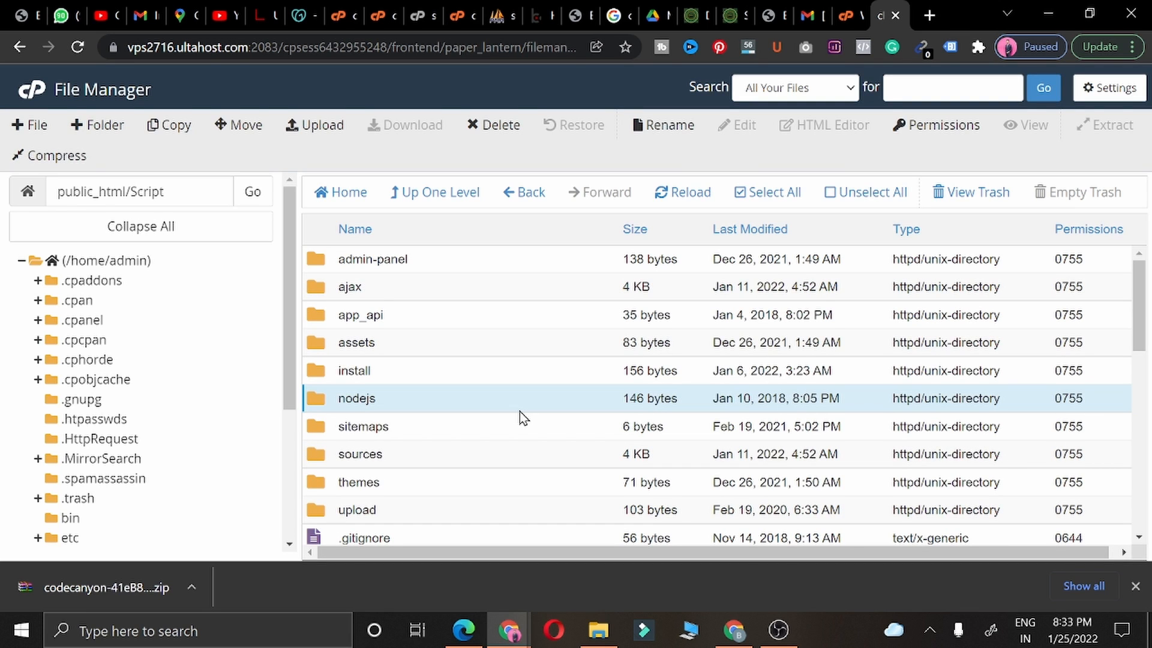
left_click(771, 193)
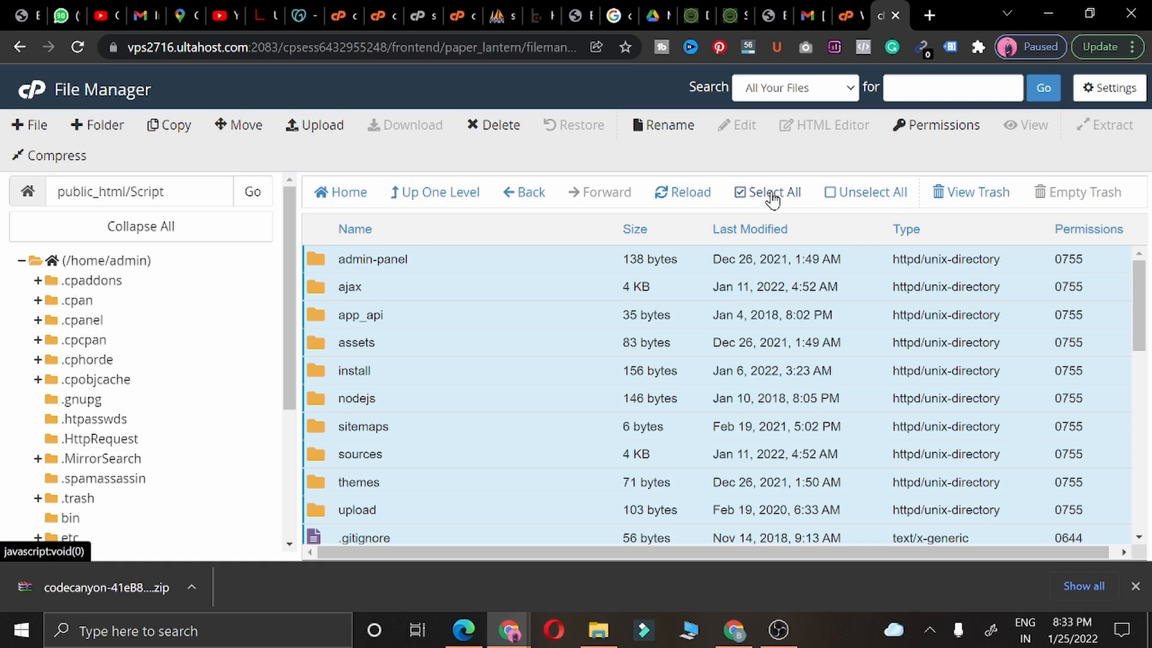
left_click(245, 129)
key("BackSpace")
key("BackSpace")
key("BackSpace")
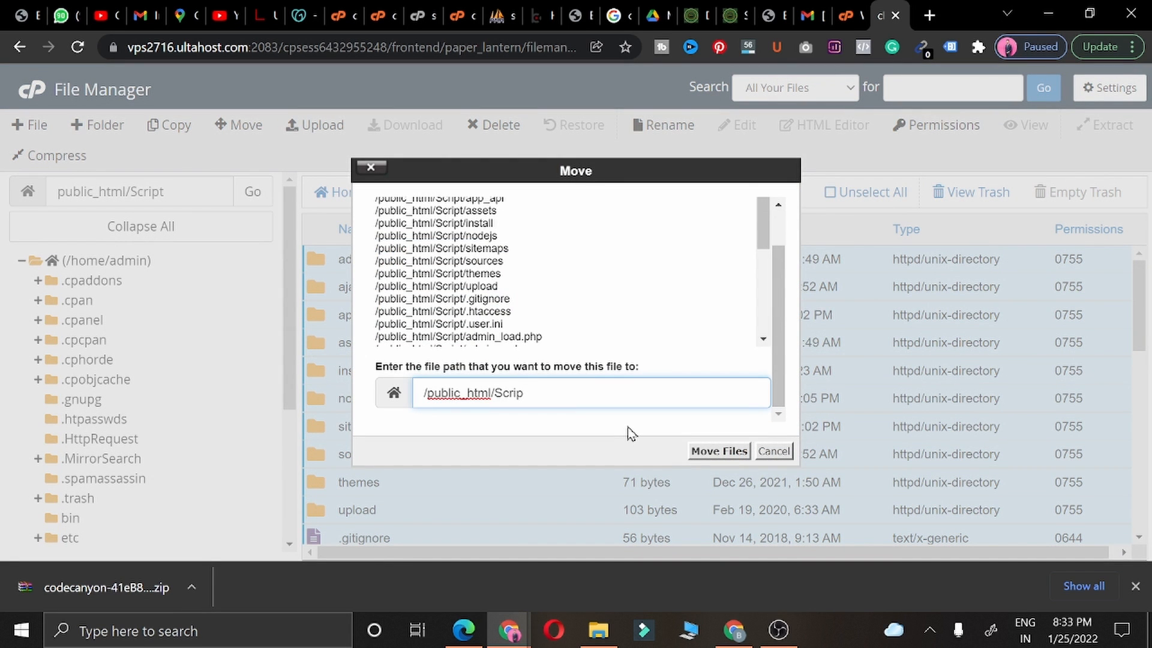
key("BackSpace")
key("BackSpace")
key("BackSpace")
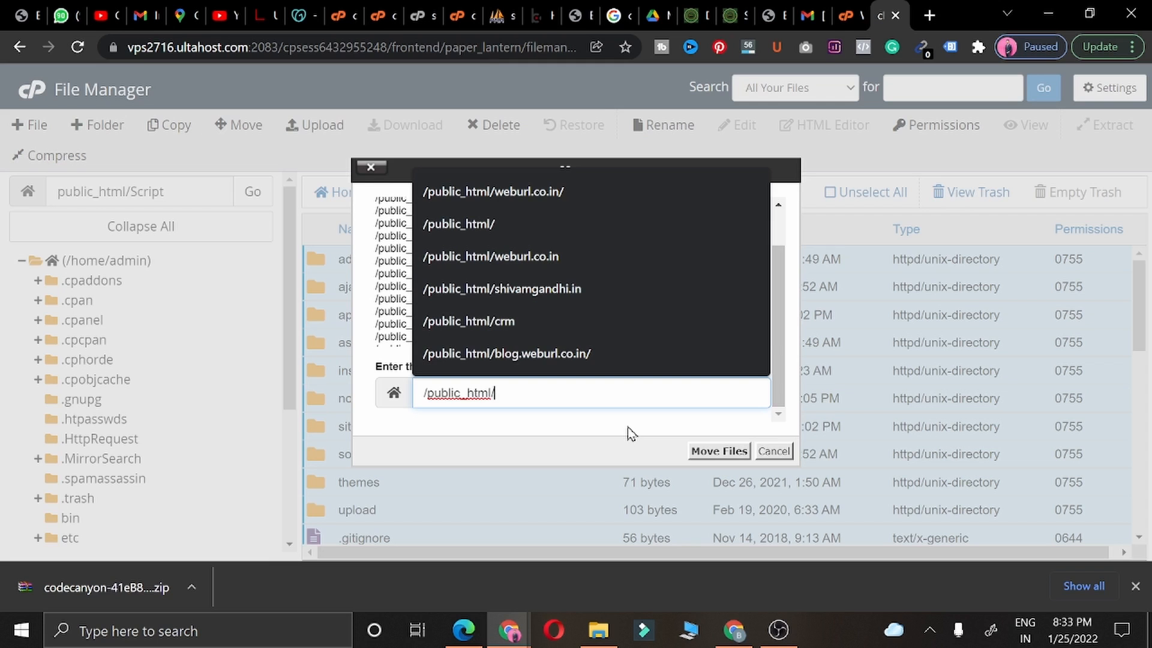
left_click(722, 453)
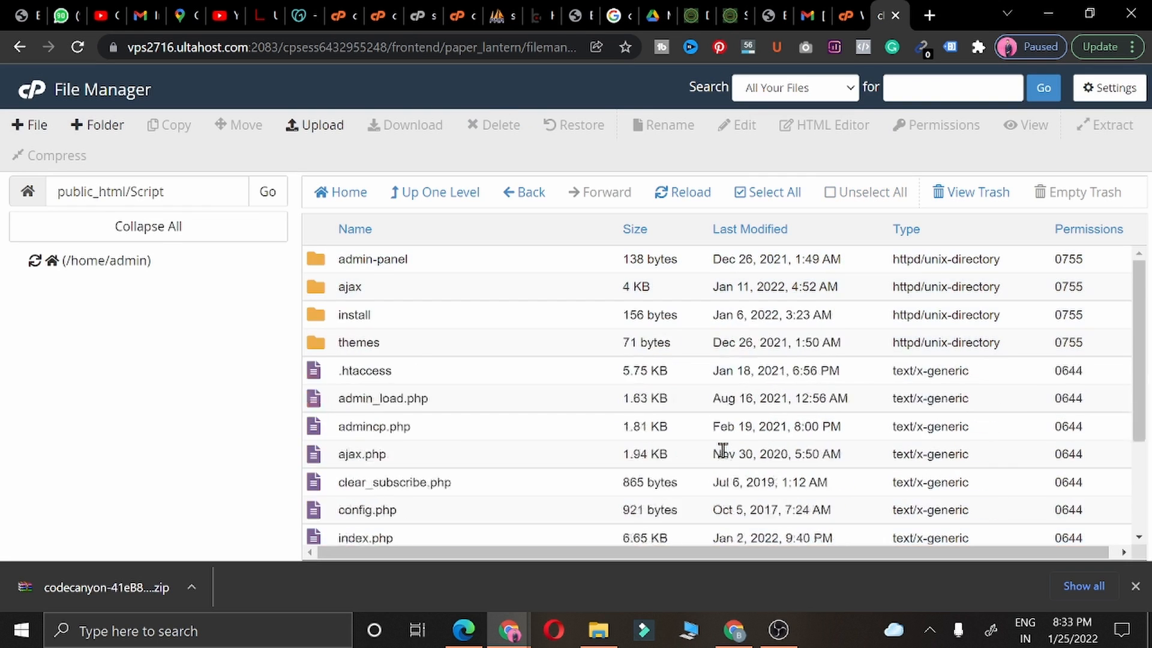
Check public_html now lists files like playtube.sql, then return to cPanel home
left_click(510, 199)
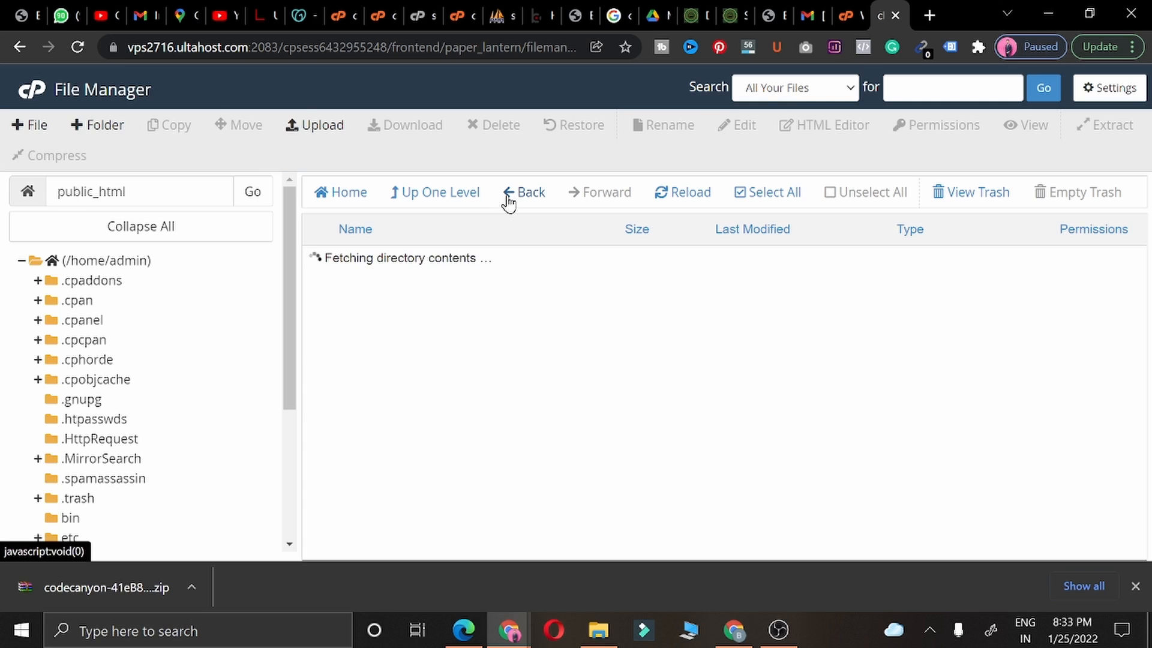
scroll(576, 453, "down", 15)
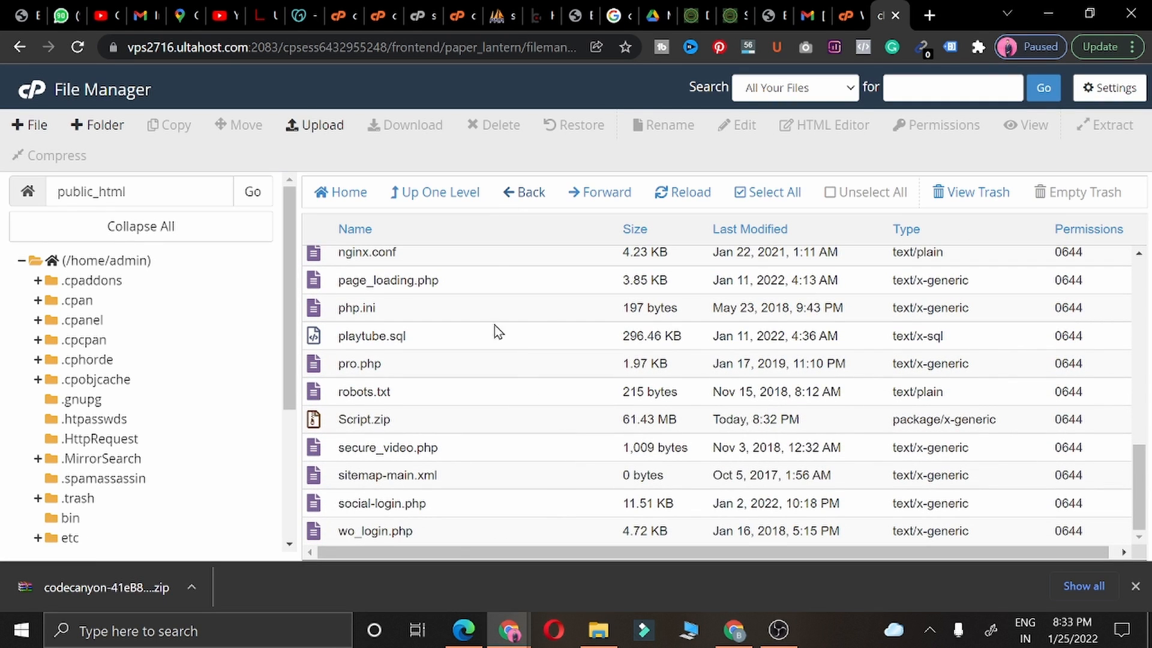
left_click(36, 91)
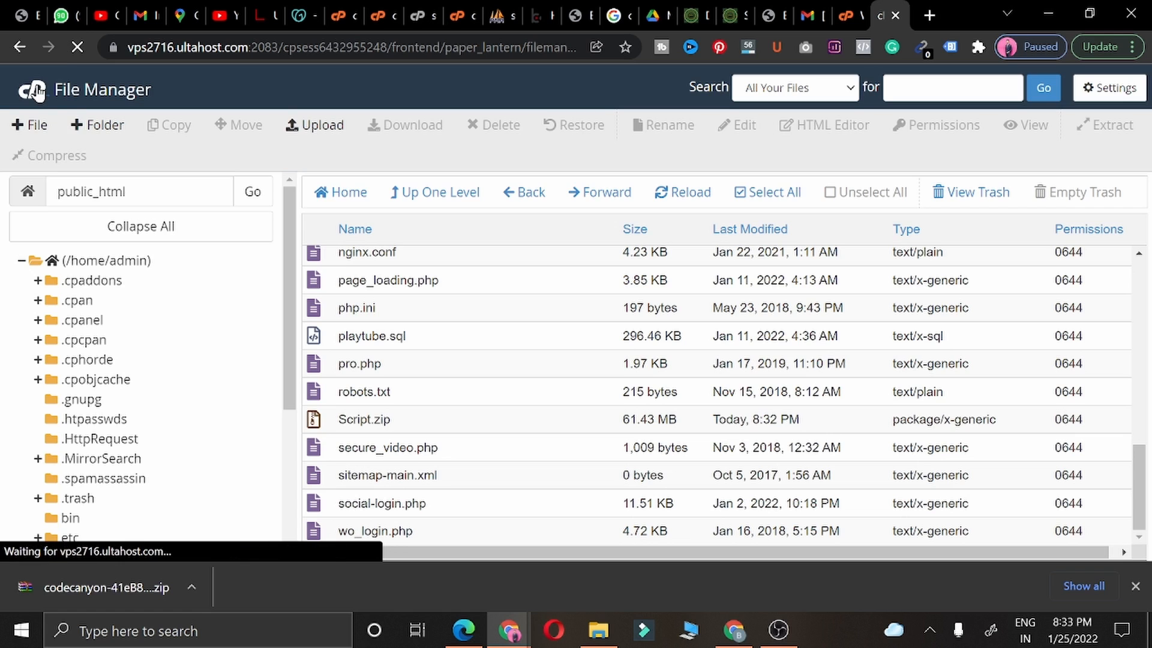
Try creating database 'talentheight' in MySQL Databases; admin_talentheight already exists, so go back
scroll(265, 495, "down", 7)
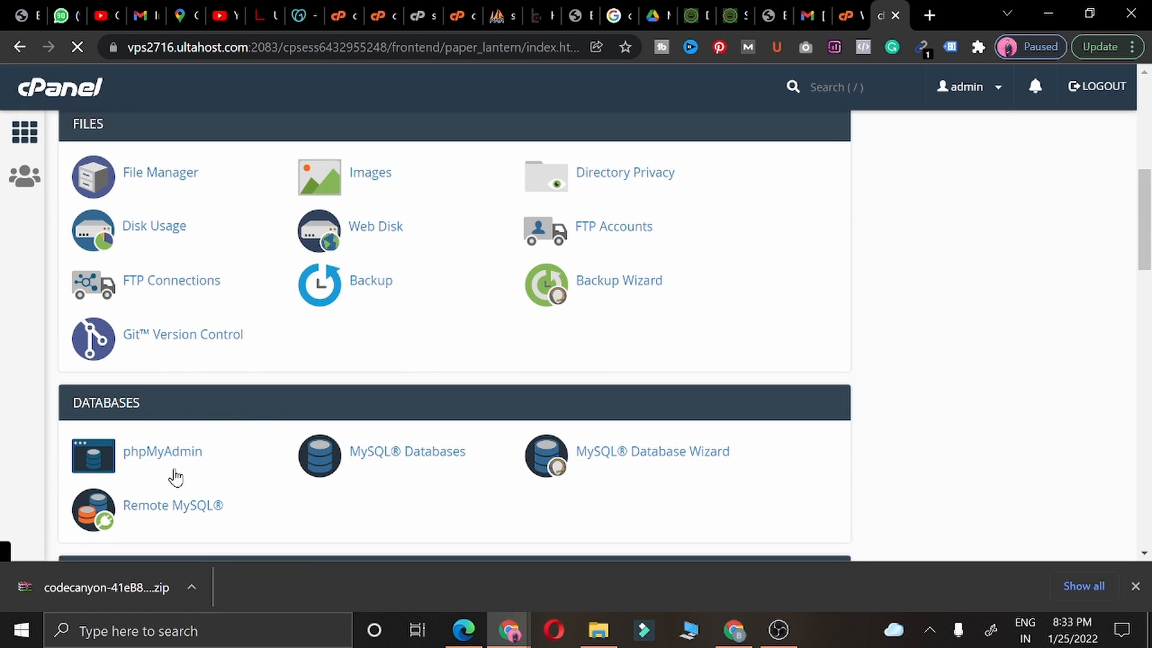
left_click(356, 460)
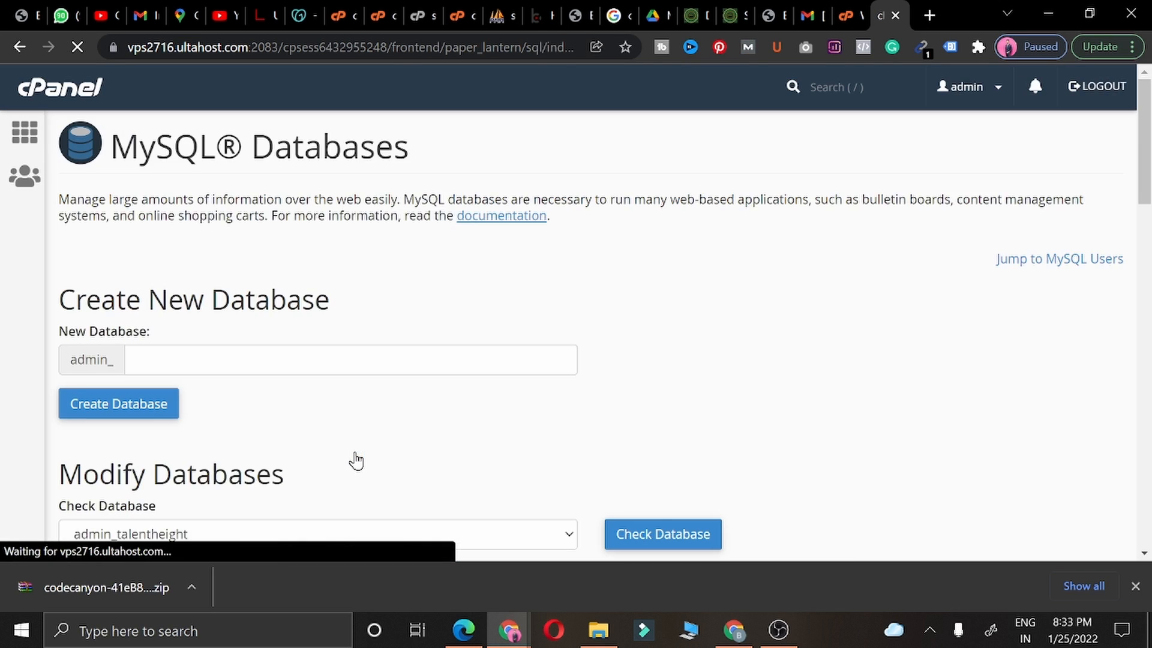
scroll(357, 459, "down", 2)
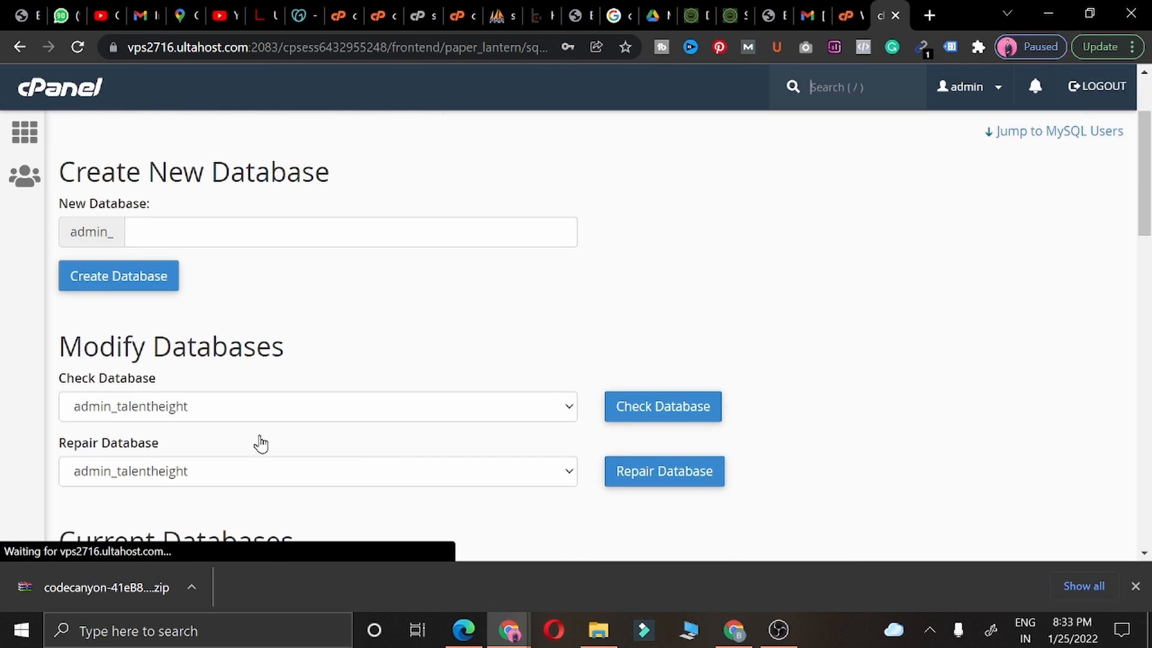
left_click(186, 239)
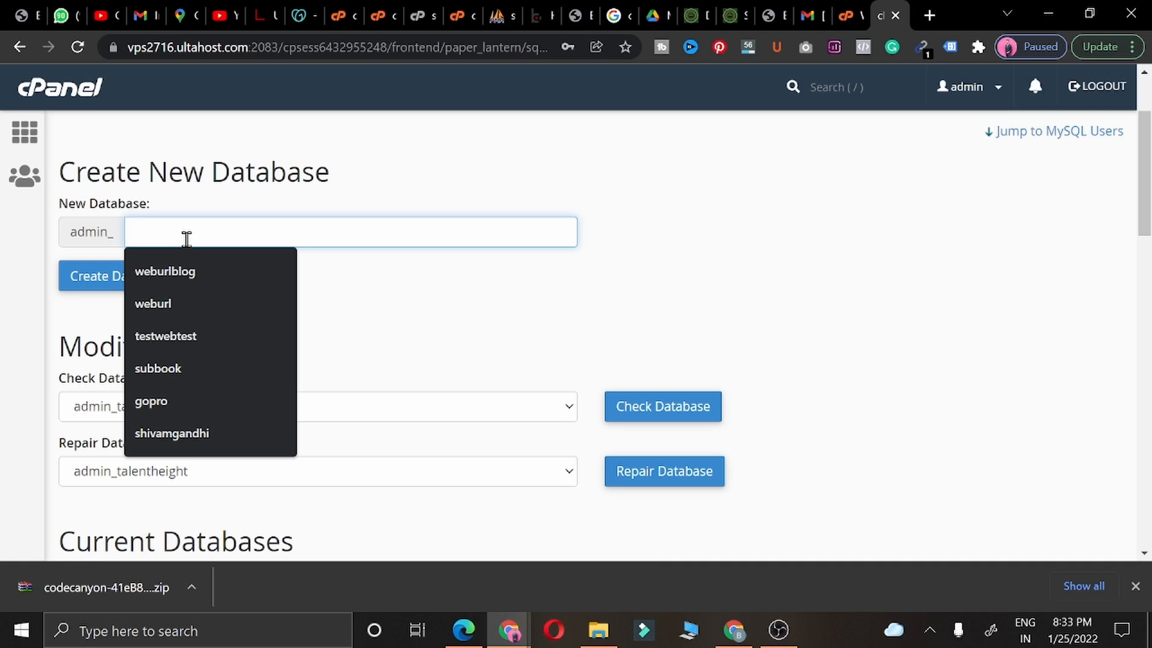
type("ta")
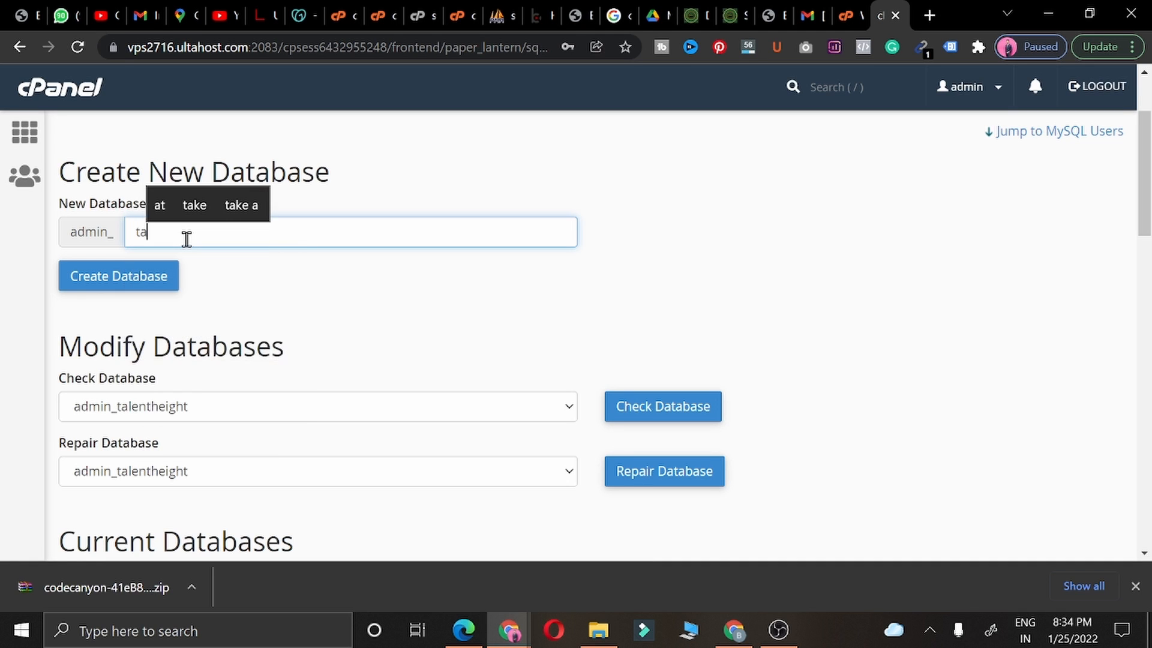
type("len")
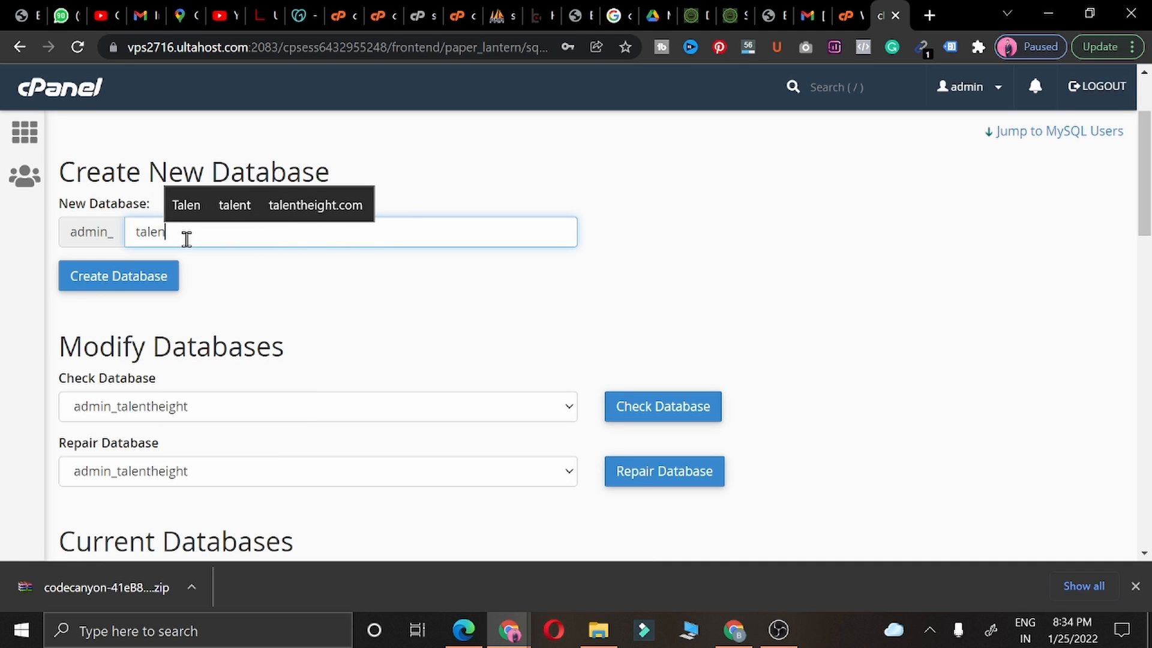
type("t")
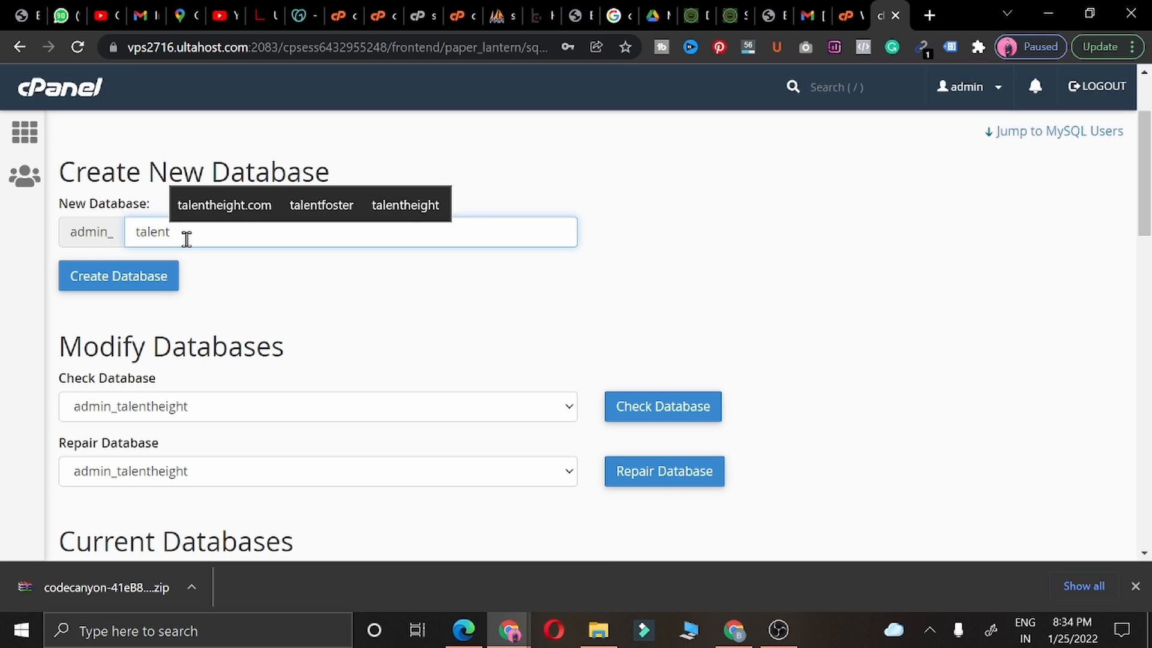
type("height")
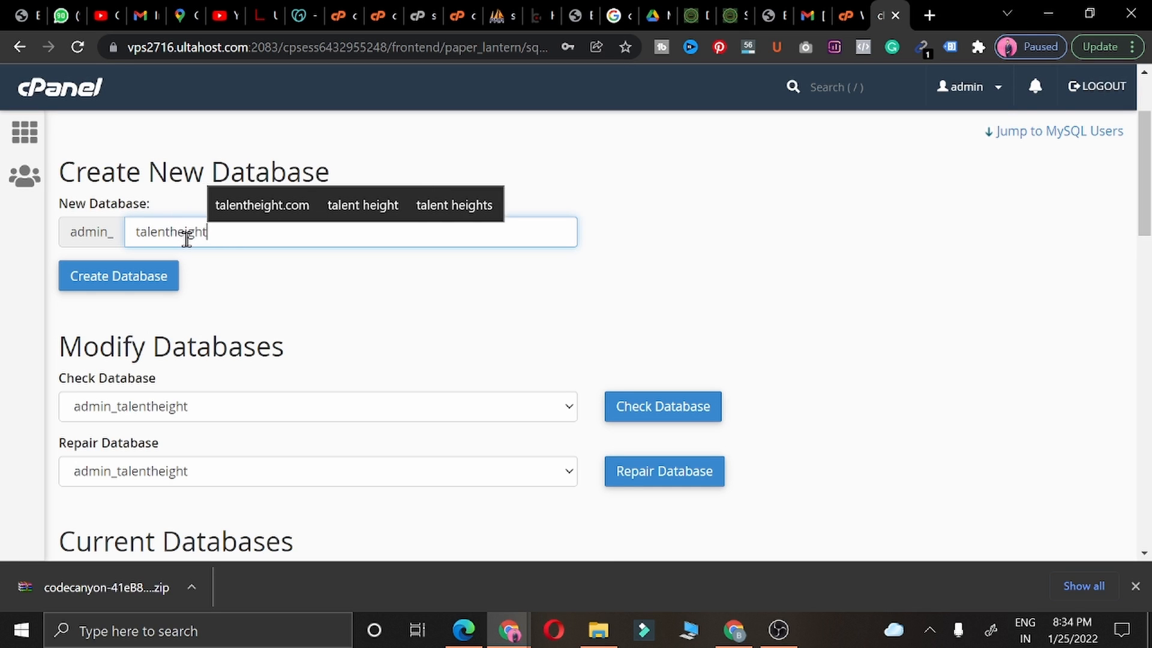
left_click(274, 346)
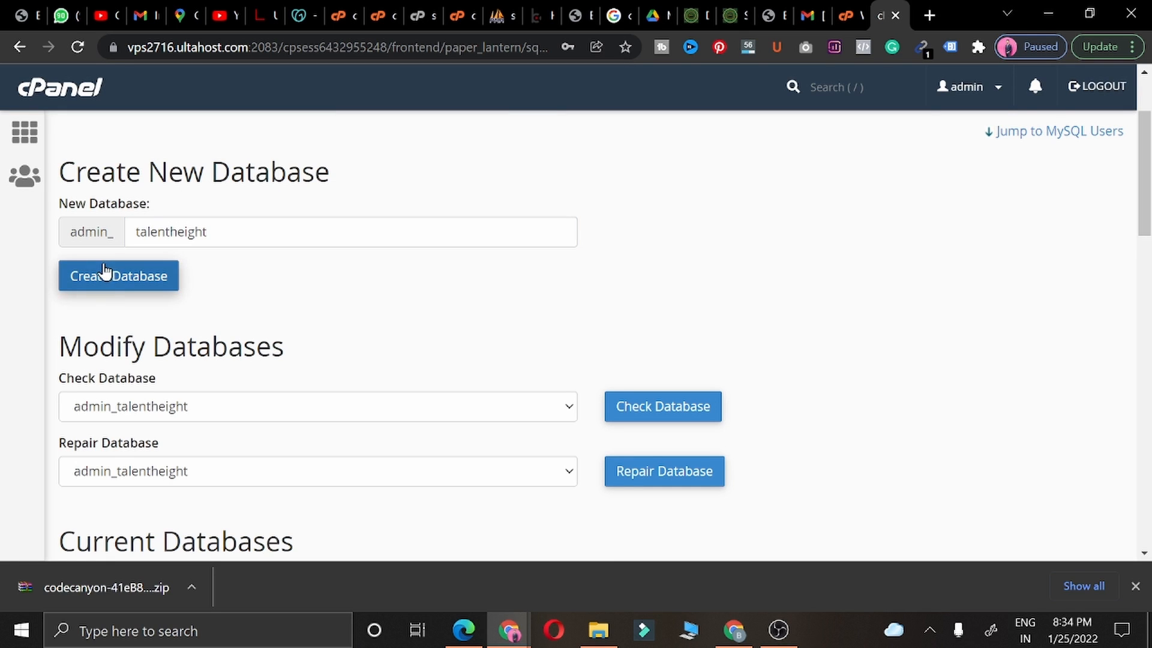
left_click(123, 289)
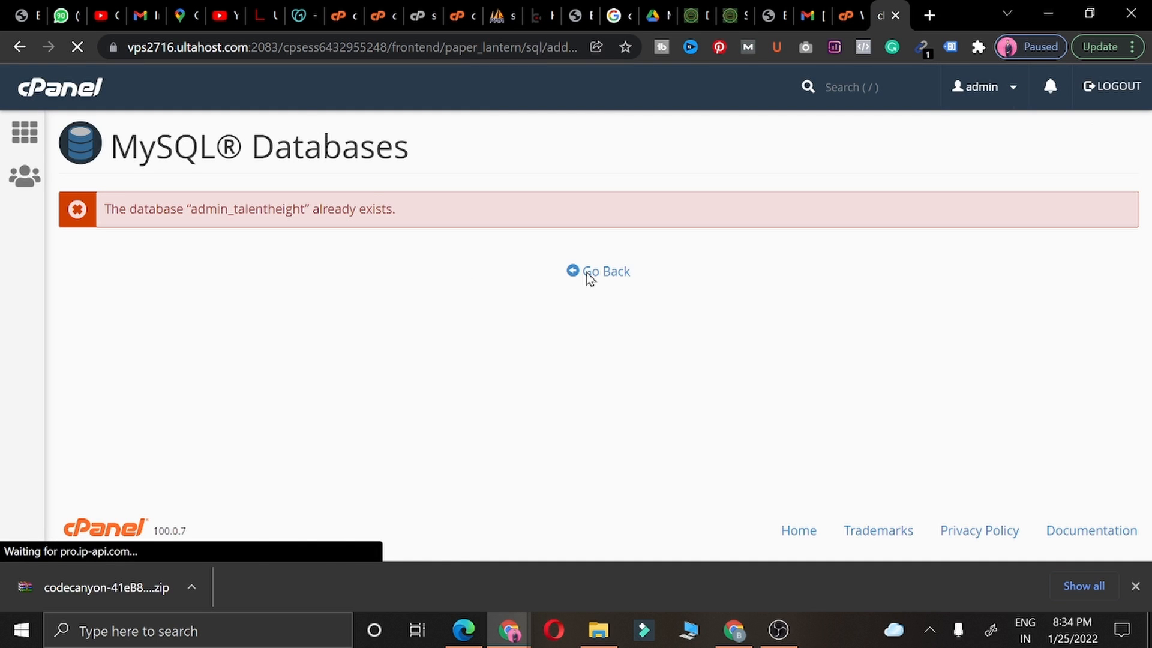
left_click(596, 277)
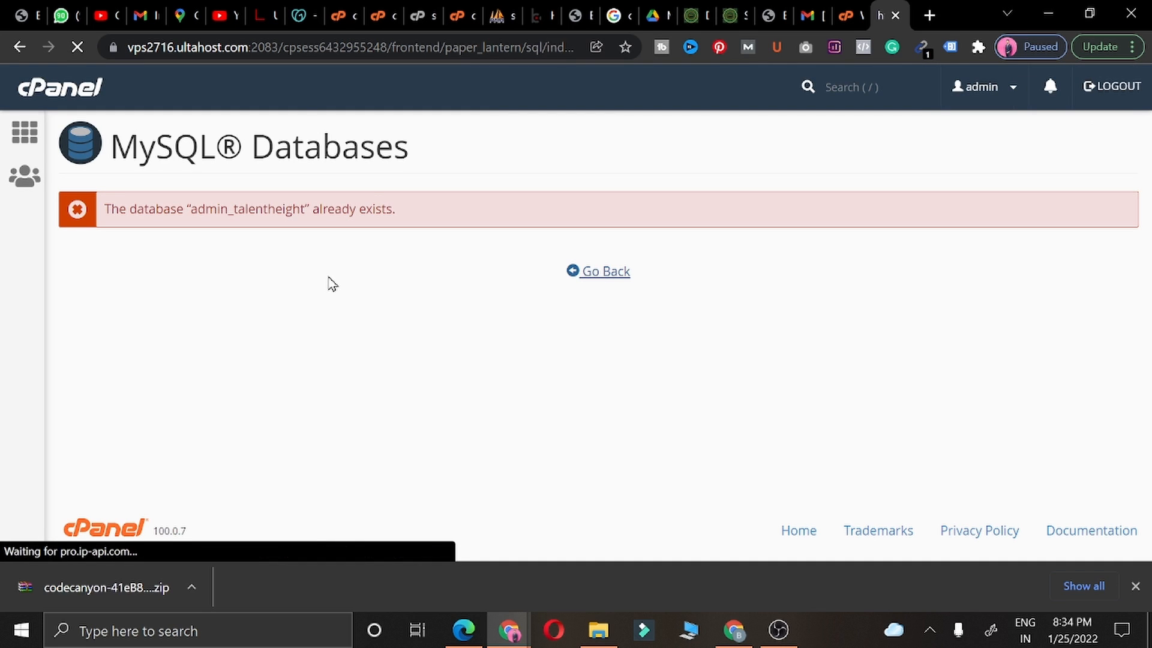
Replace the prefilled Add New User username with 'talent'
left_click(201, 369)
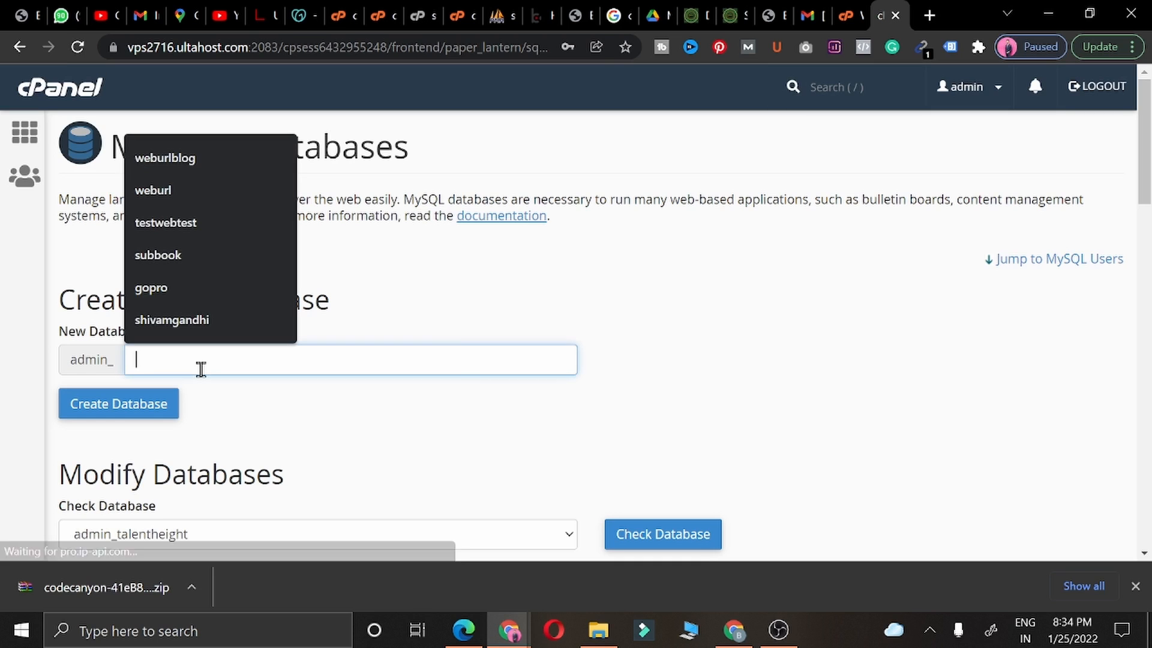
scroll(201, 369, "down", 5)
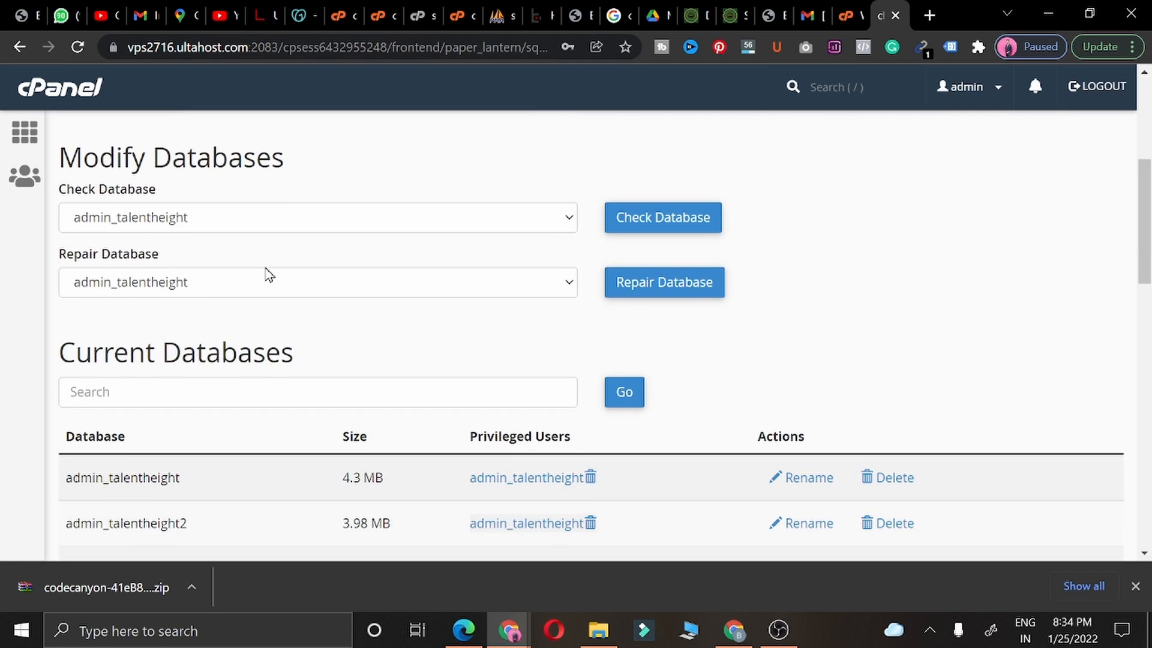
scroll(166, 378, "down", 12)
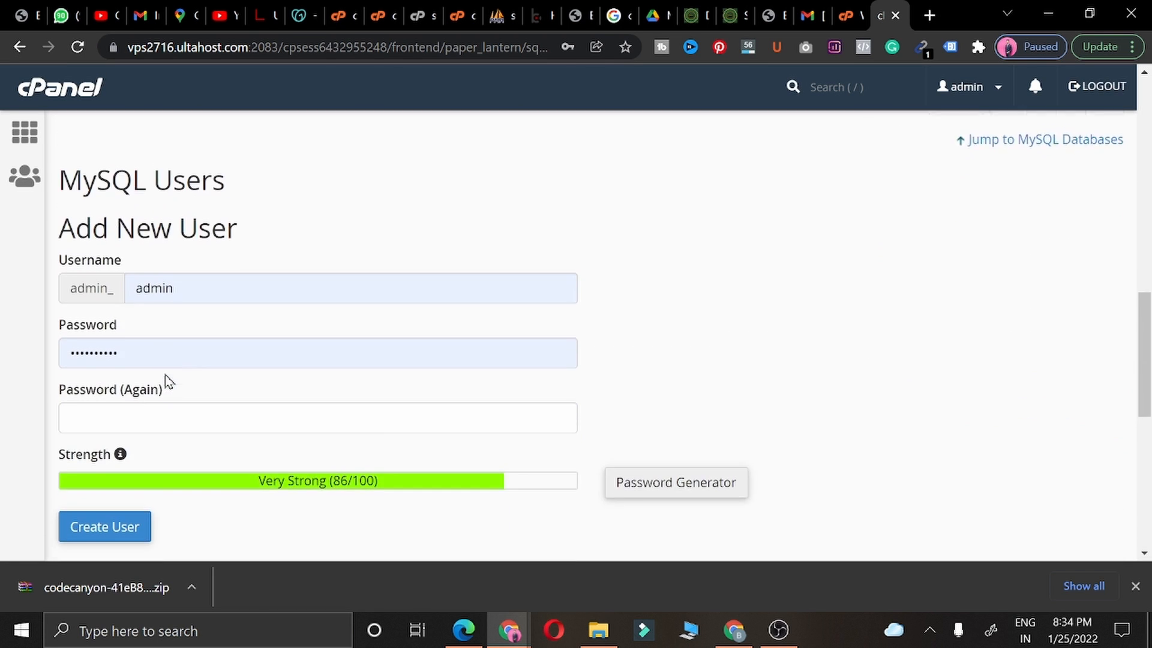
scroll(221, 412, "down", 4)
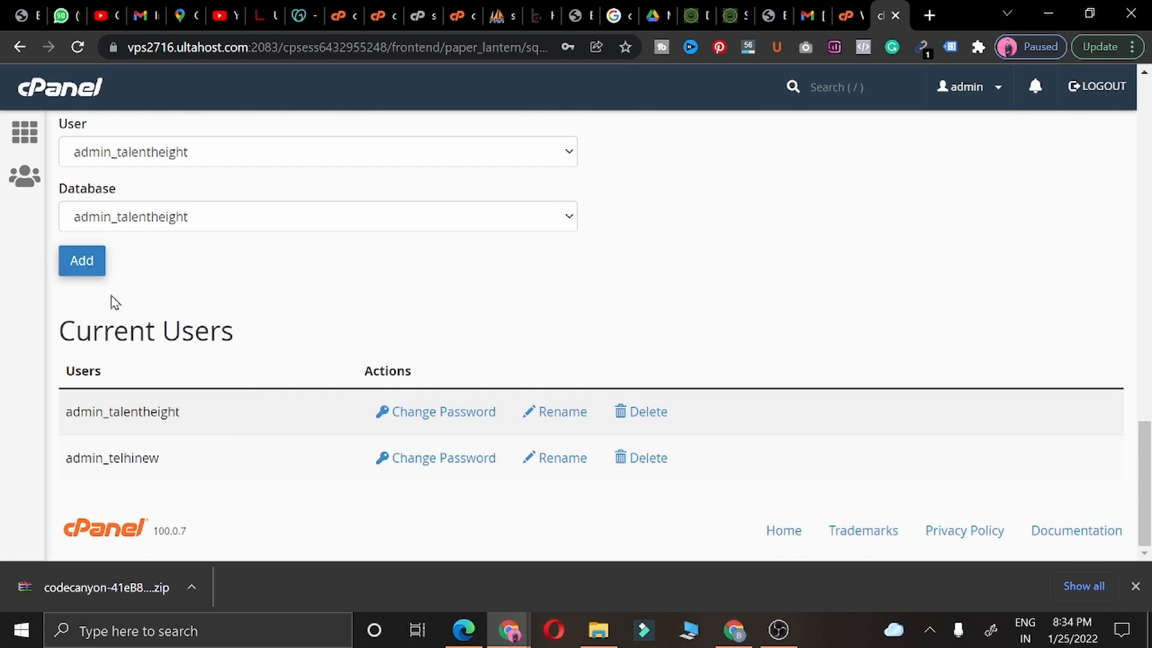
scroll(114, 303, "up", 2)
scroll(142, 255, "up", 6)
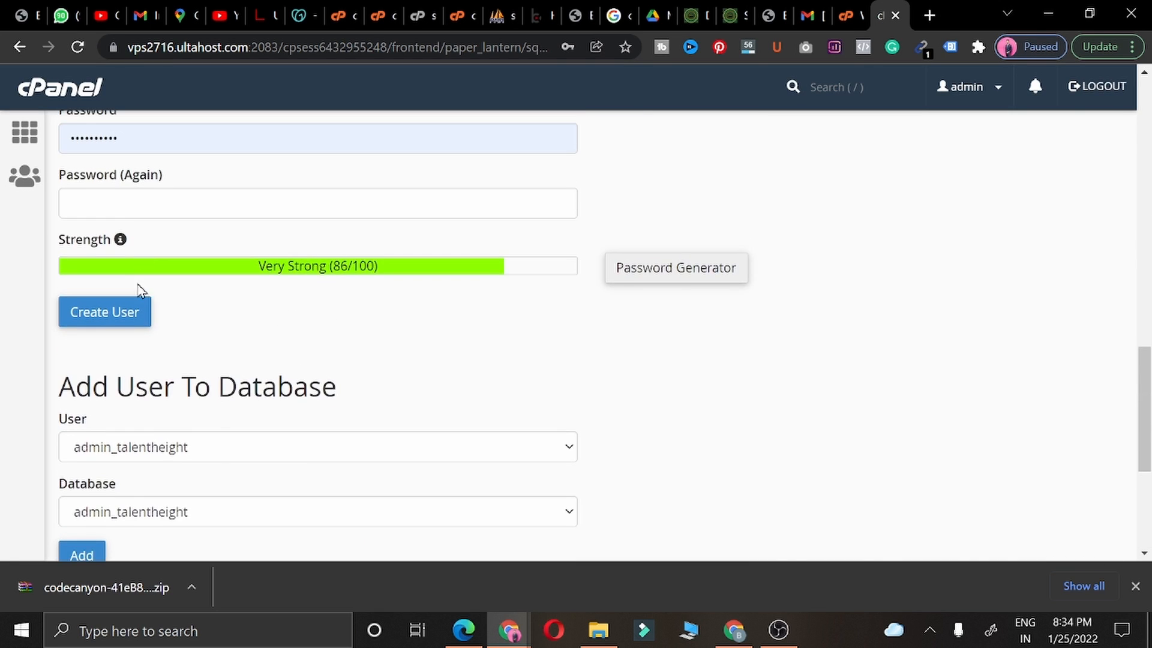
left_click(193, 207)
double_click(195, 207)
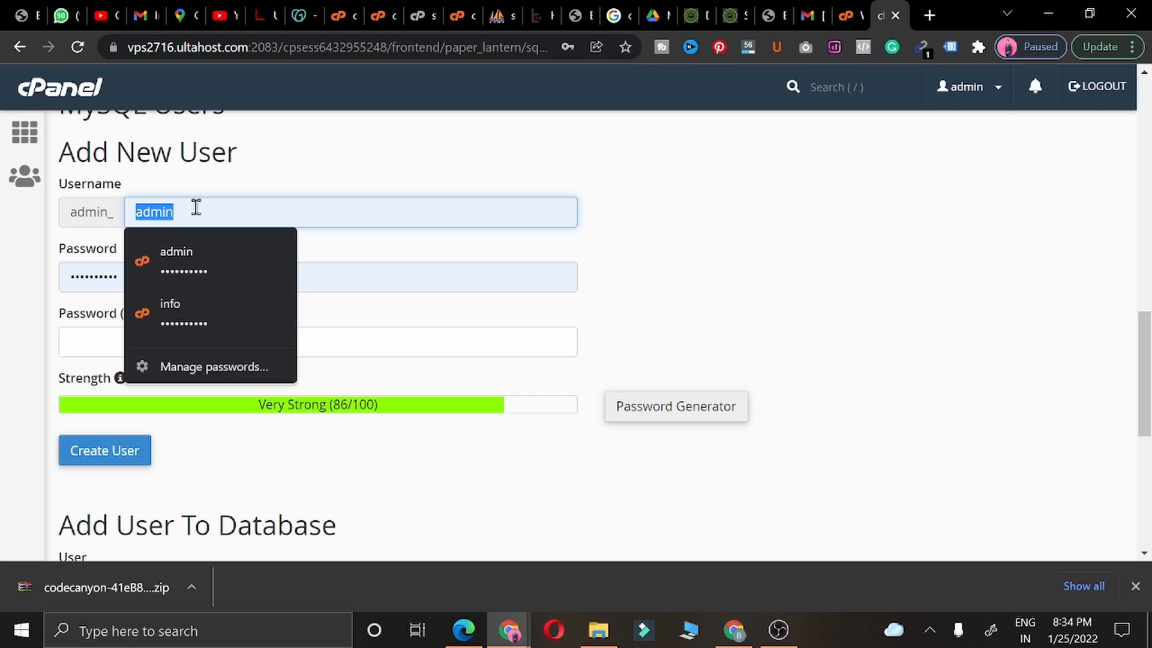
key("BackSpace")
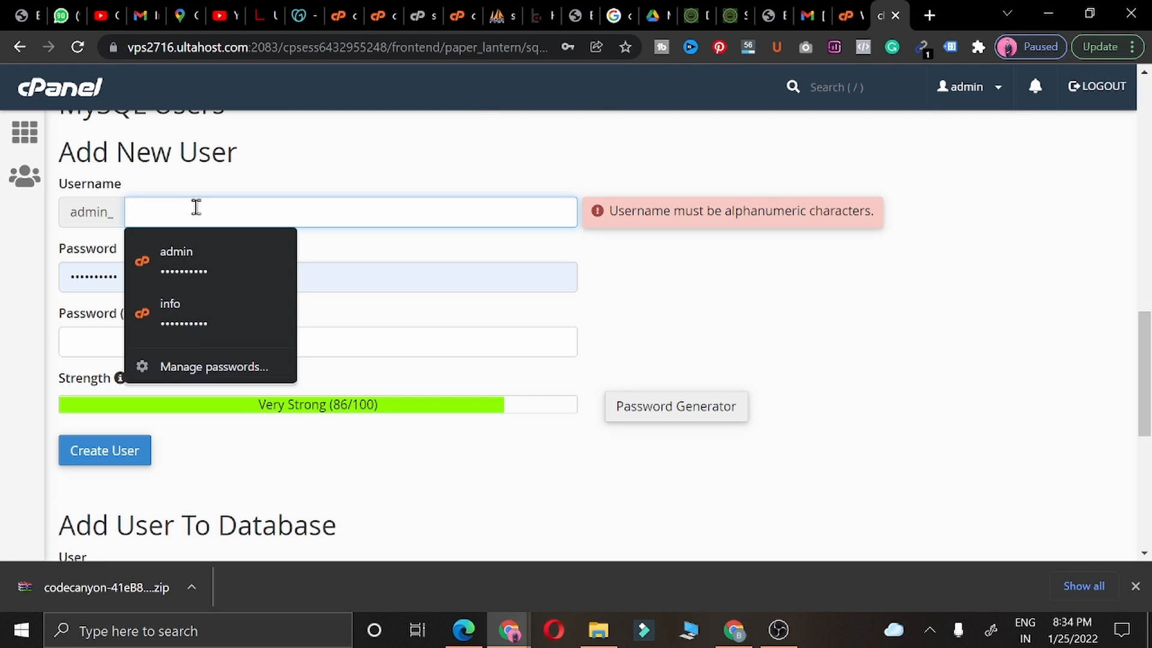
scroll(243, 330, "down", 6)
scroll(243, 330, "up", 6)
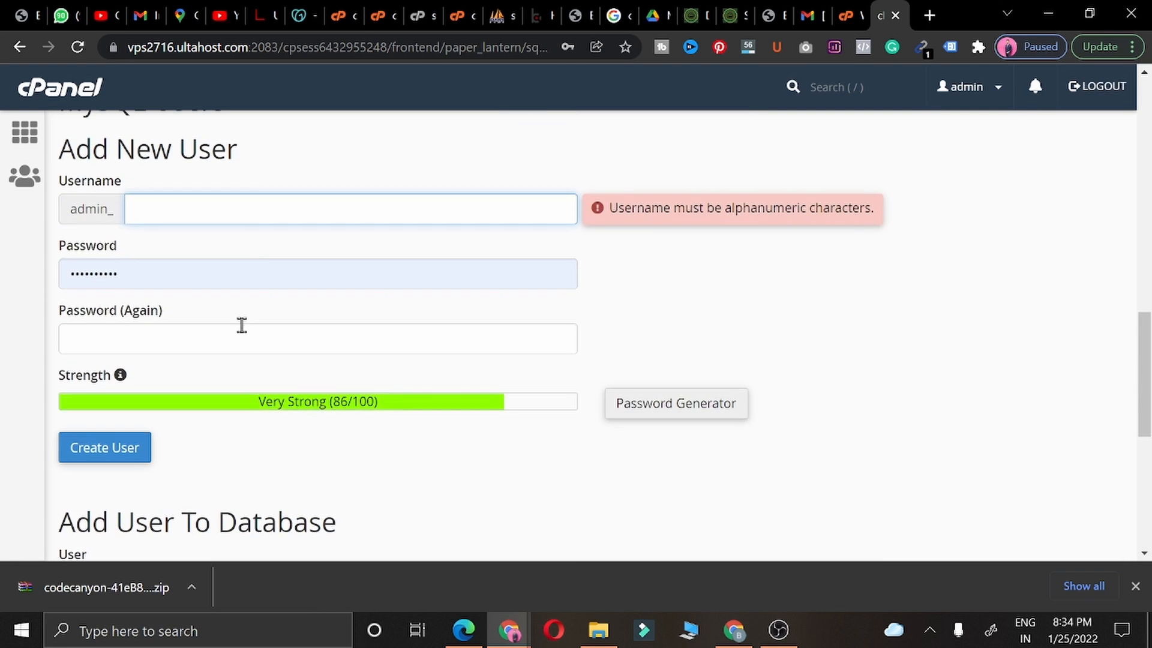
scroll(260, 261, "up", 1)
type("ta")
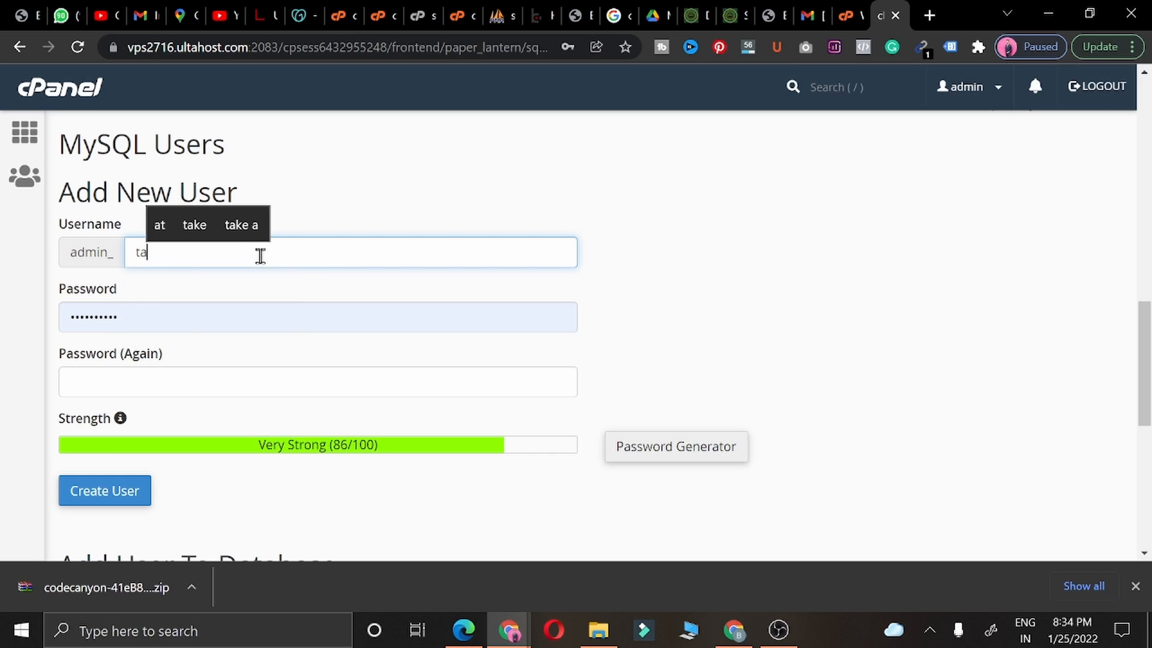
type("lent")
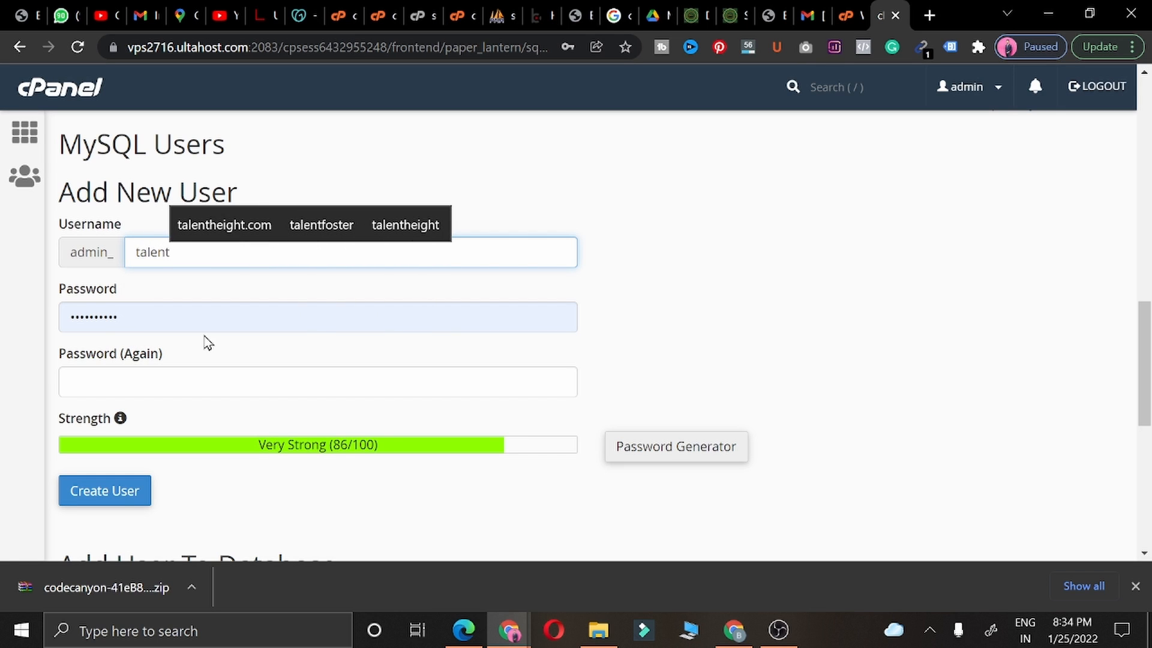
left_click_drag(204, 337, 185, 324)
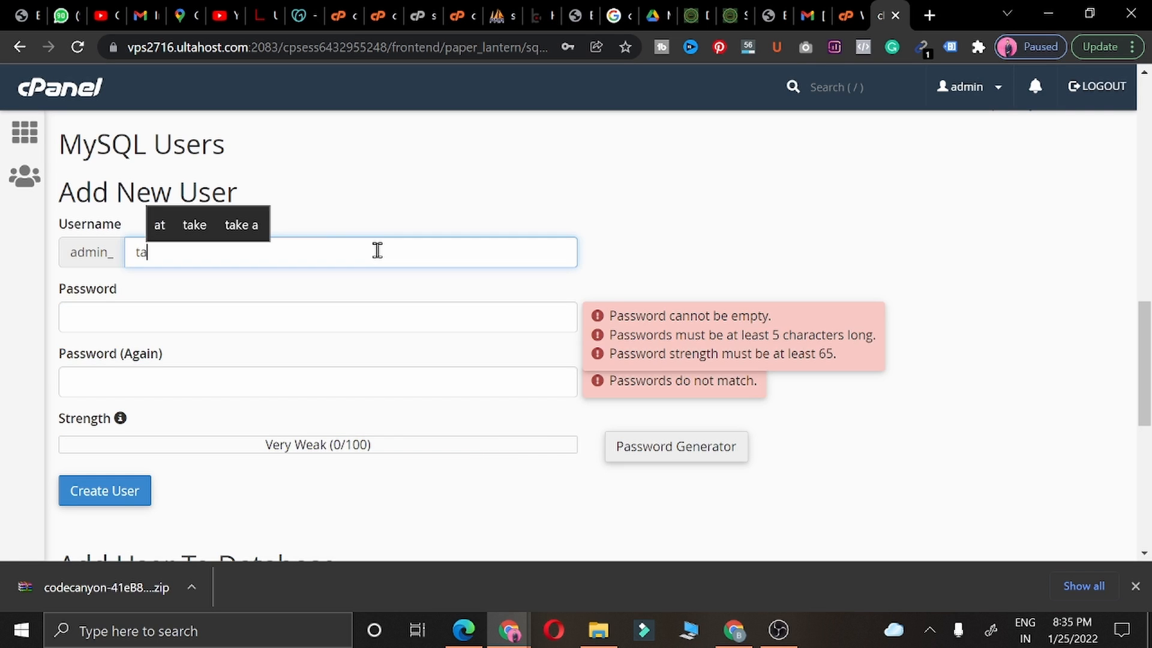
type("lent")
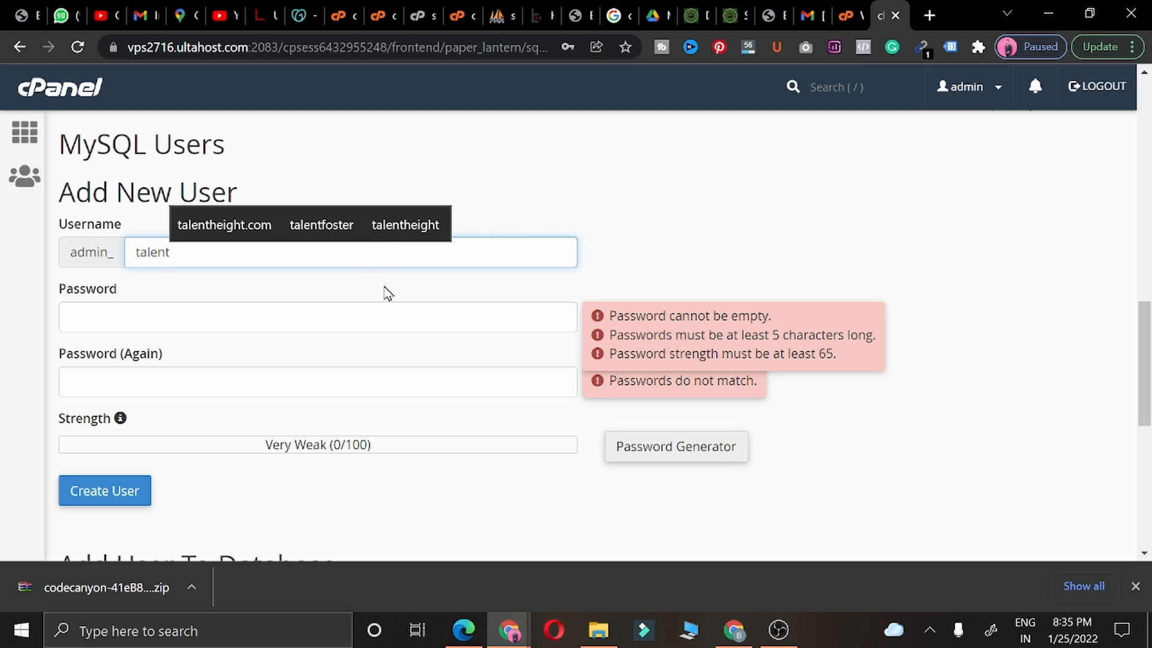
Enter the new user's password in both Password and Password (Again)
left_click(397, 324)
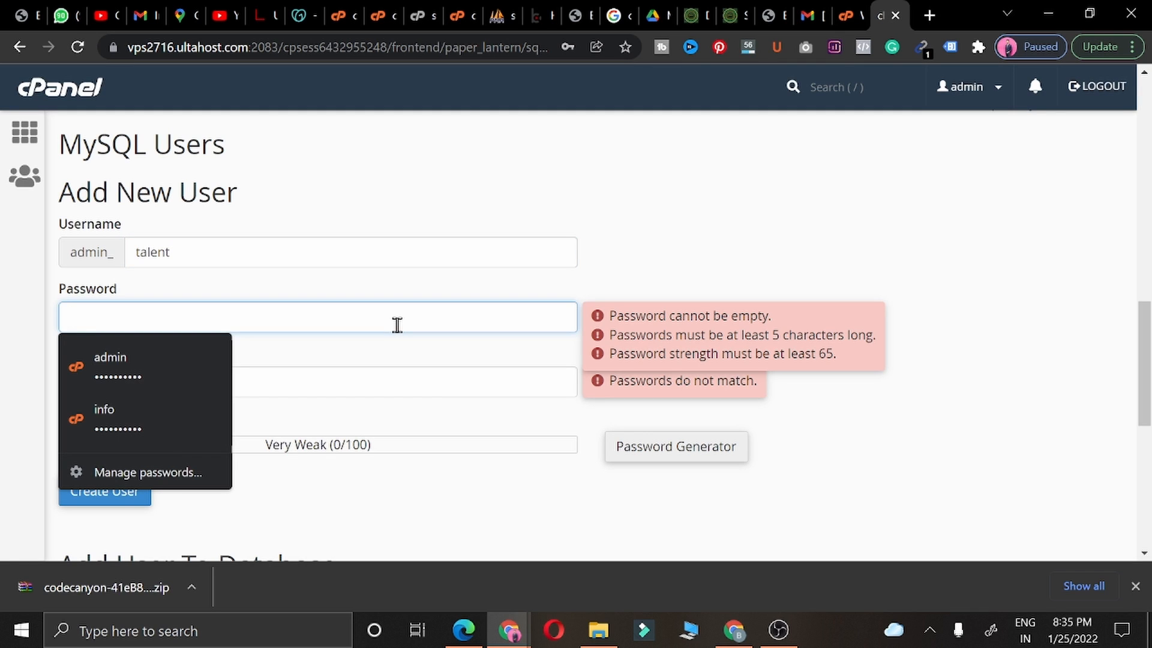
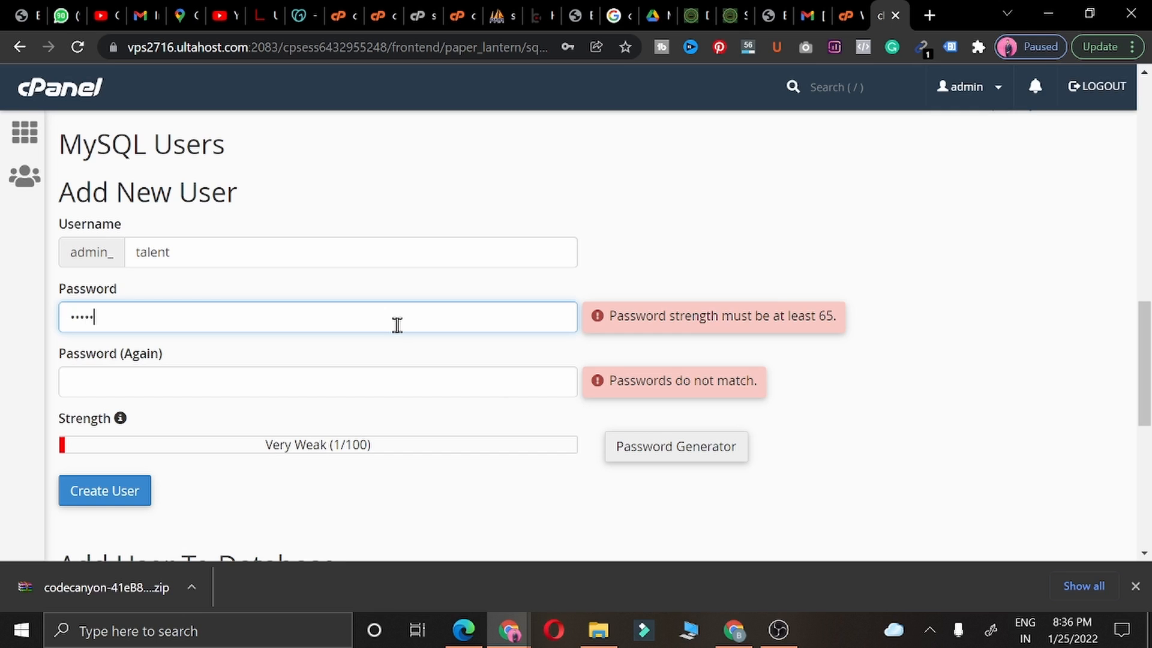
left_click(459, 381)
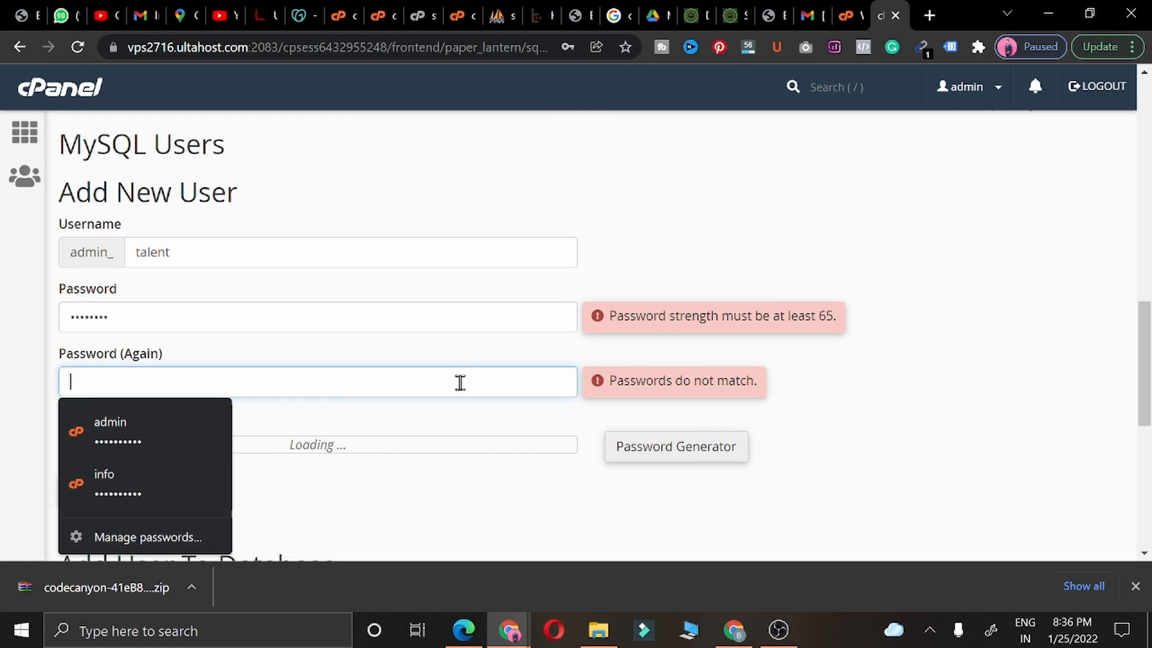
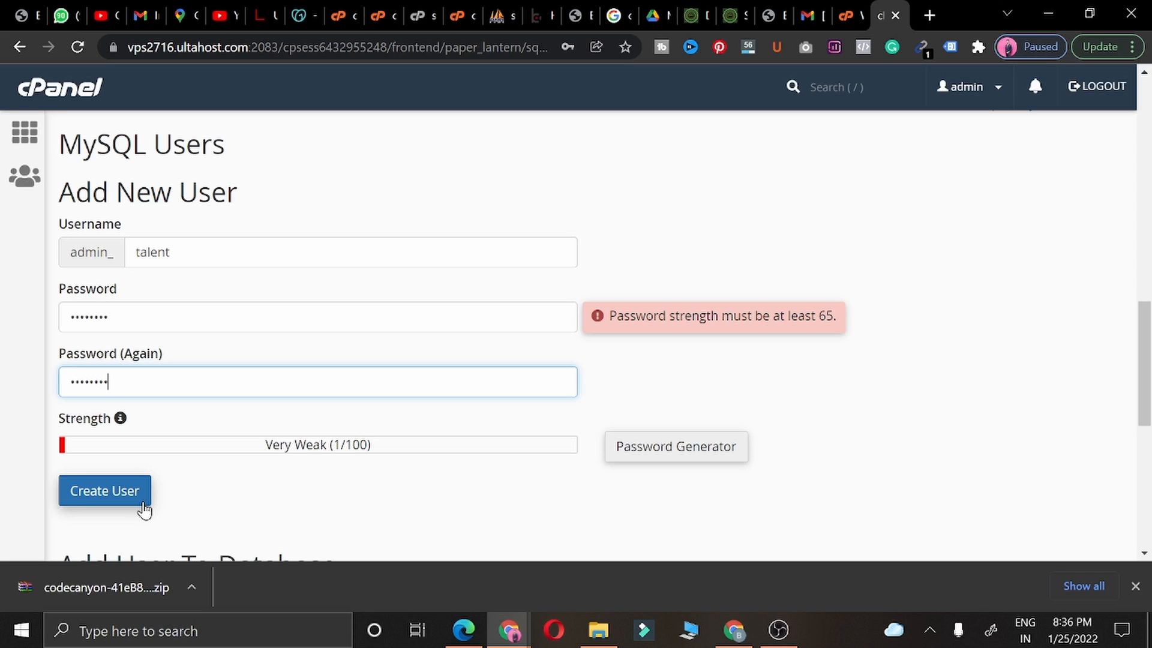
left_click(244, 487)
scroll(245, 487, "down", 4)
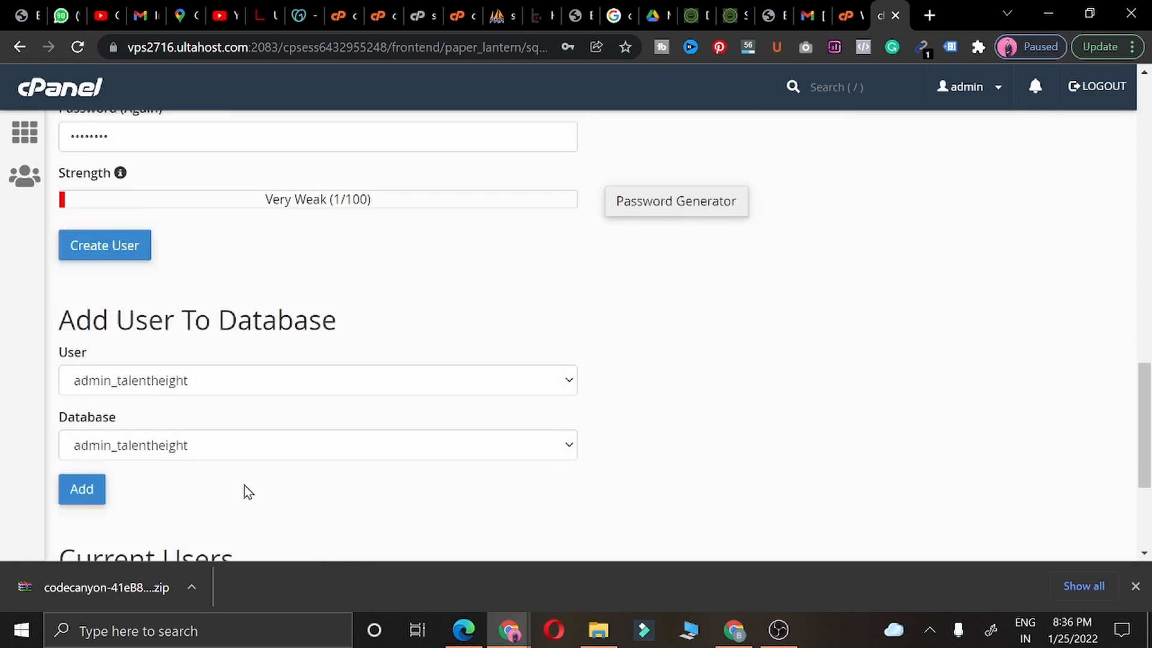
scroll(244, 489, "down", 2)
scroll(244, 489, "up", 2)
left_click(285, 335)
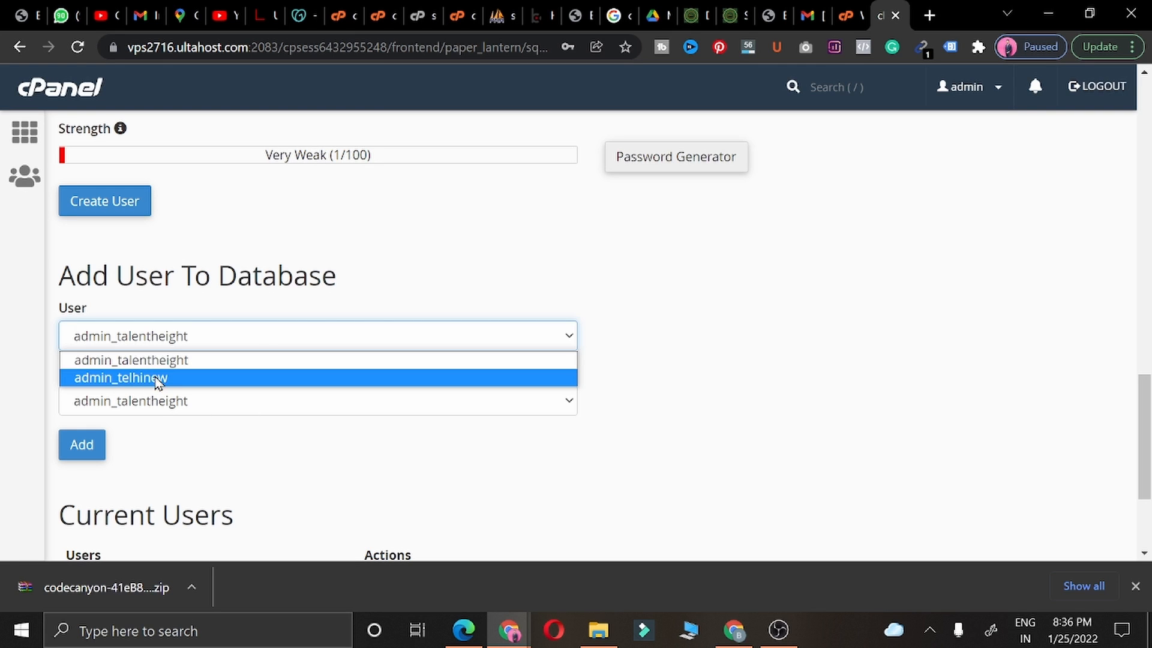
left_click(165, 402)
left_click(165, 402)
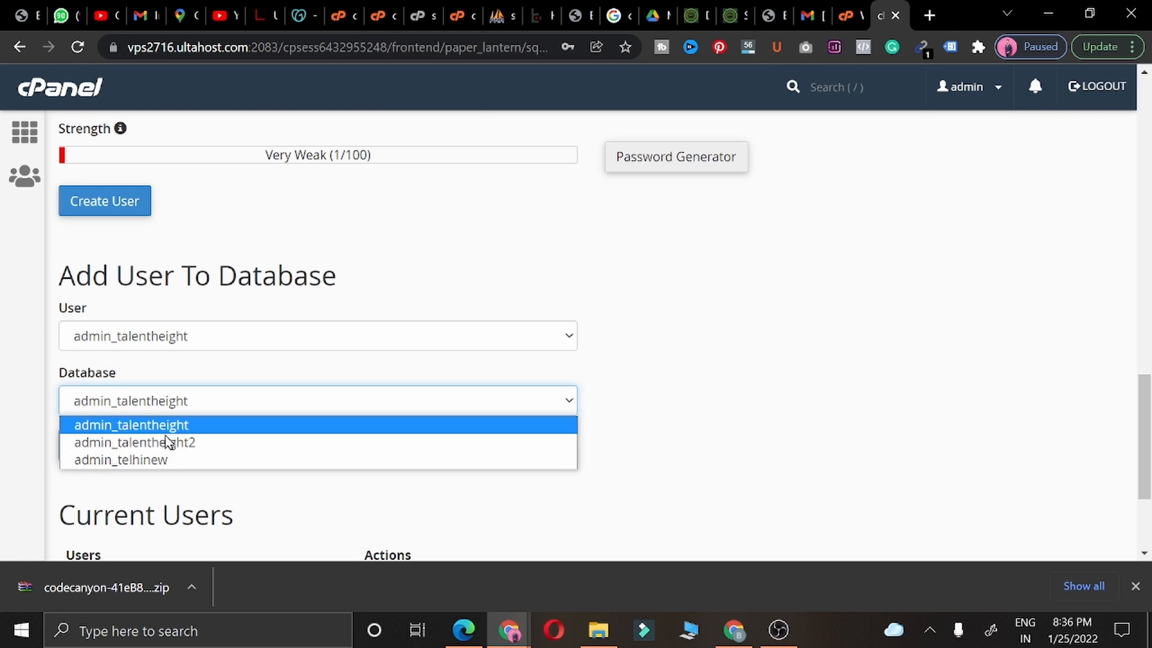
left_click(210, 482)
scroll(211, 486, "down", 2)
scroll(210, 483, "down", 1)
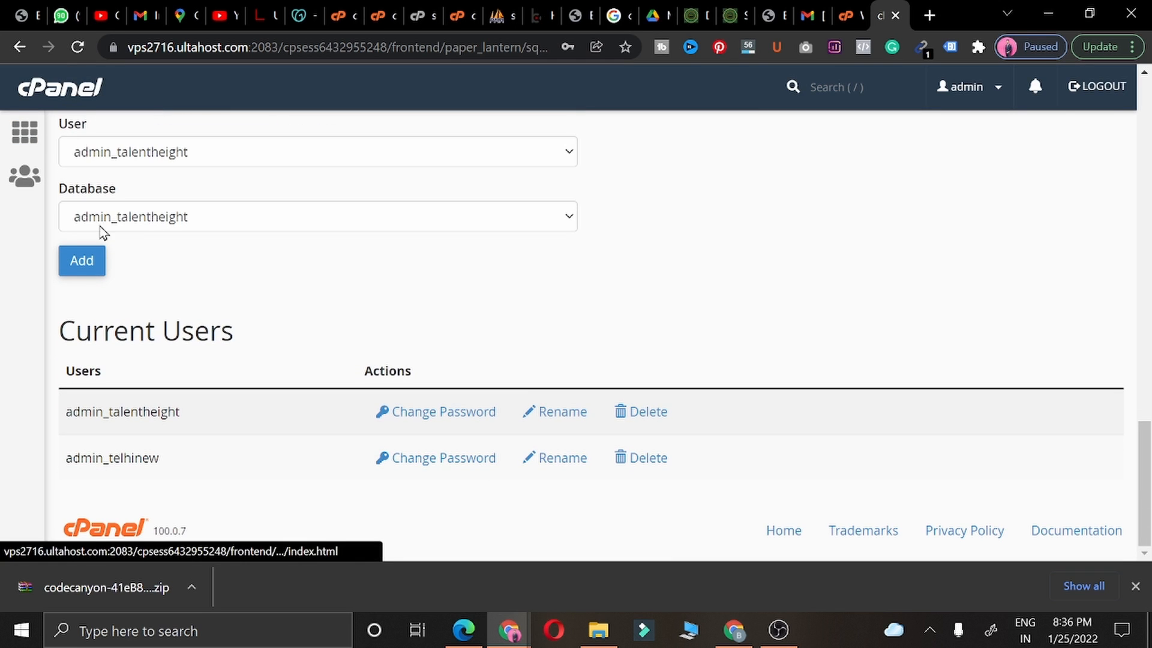
Open phpMyAdmin from cPanel's Databases section in a new browser tab
left_click(99, 104)
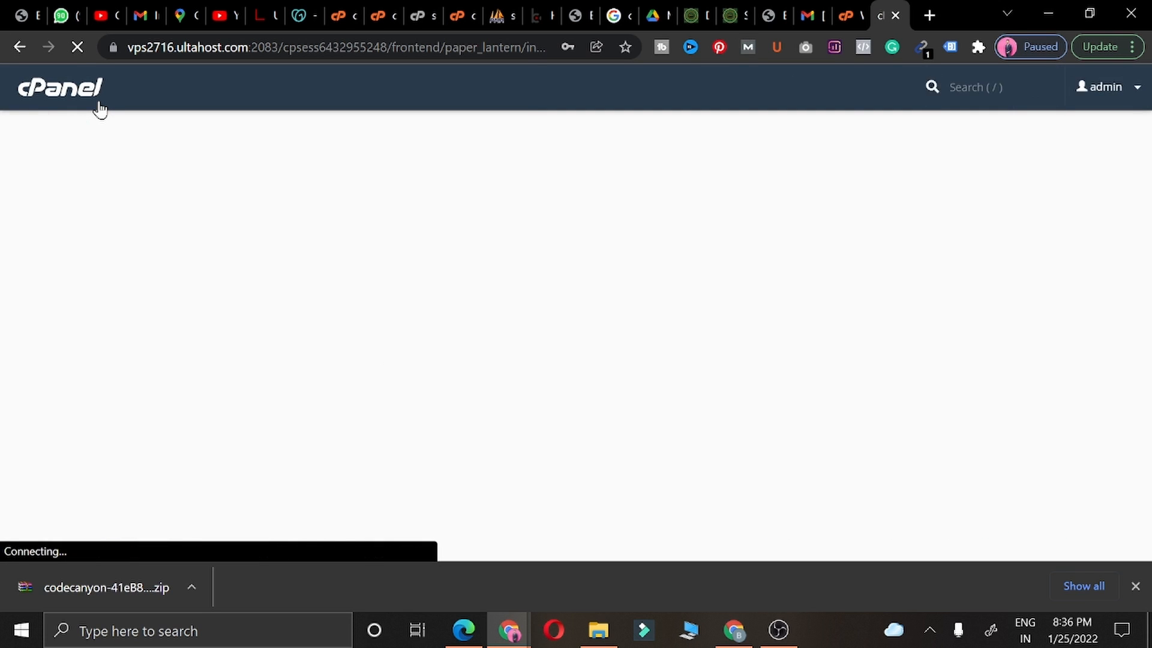
scroll(153, 450, "down", 4)
scroll(154, 450, "down", 6)
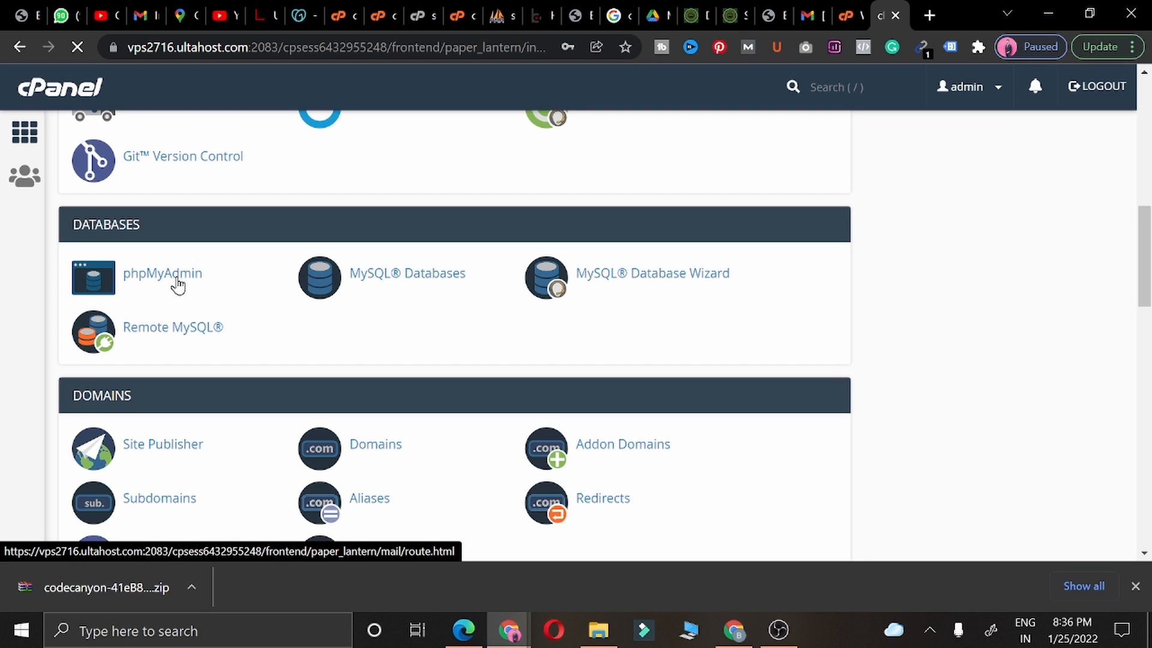
left_click(178, 279)
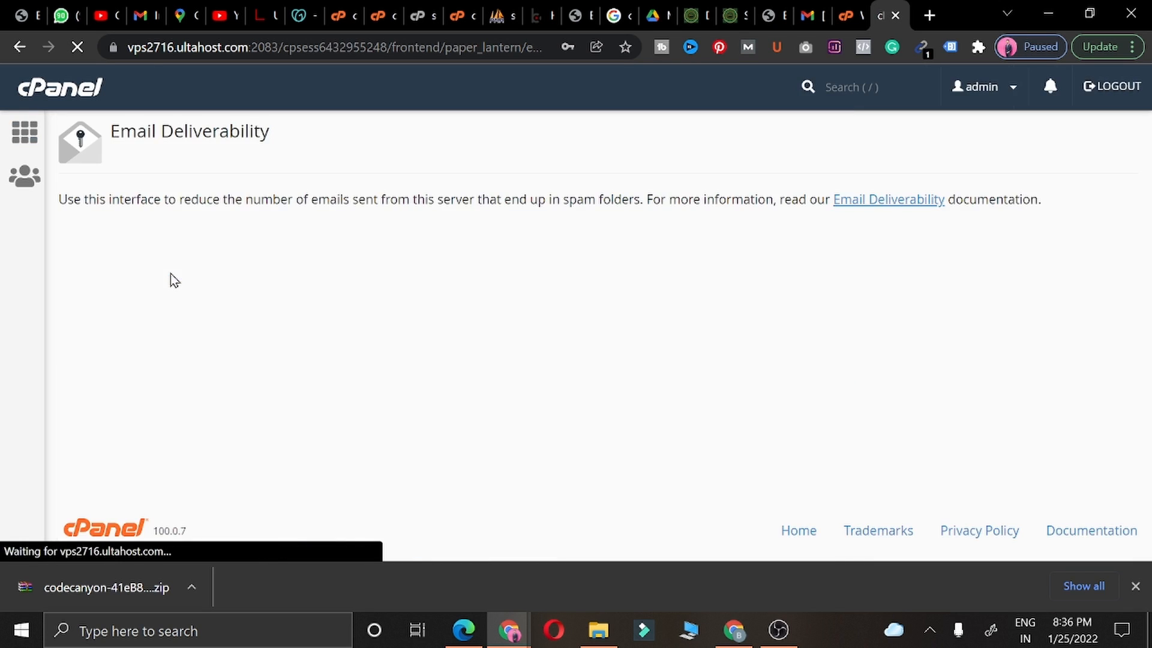
left_click(18, 46)
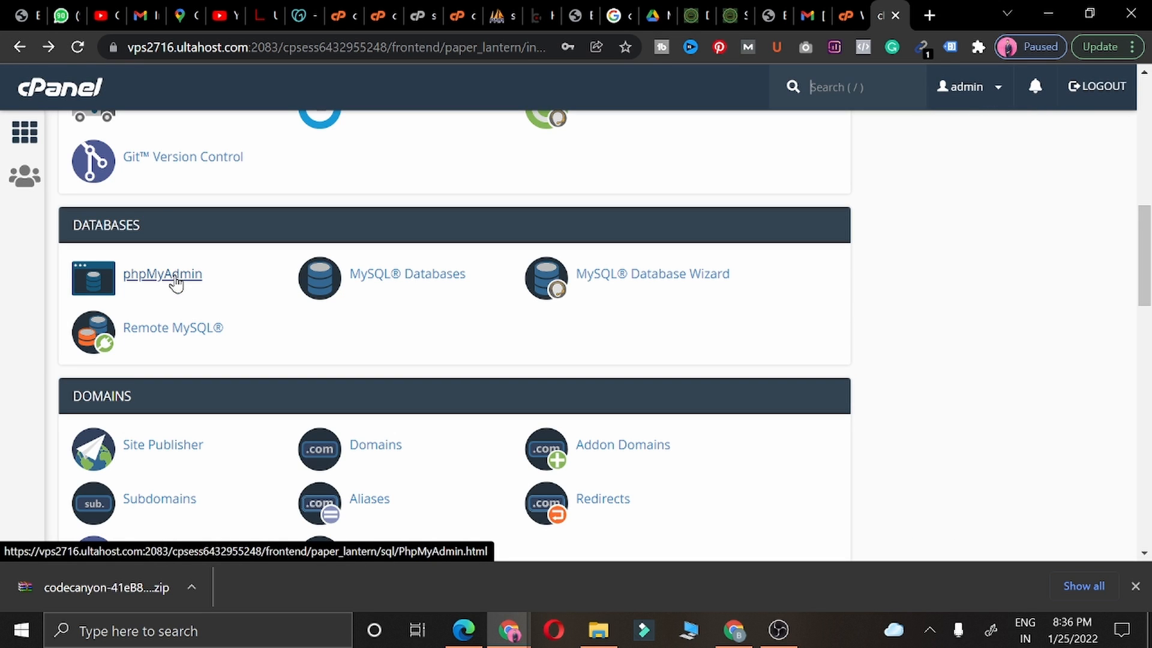
right_click(175, 276)
left_click(210, 289)
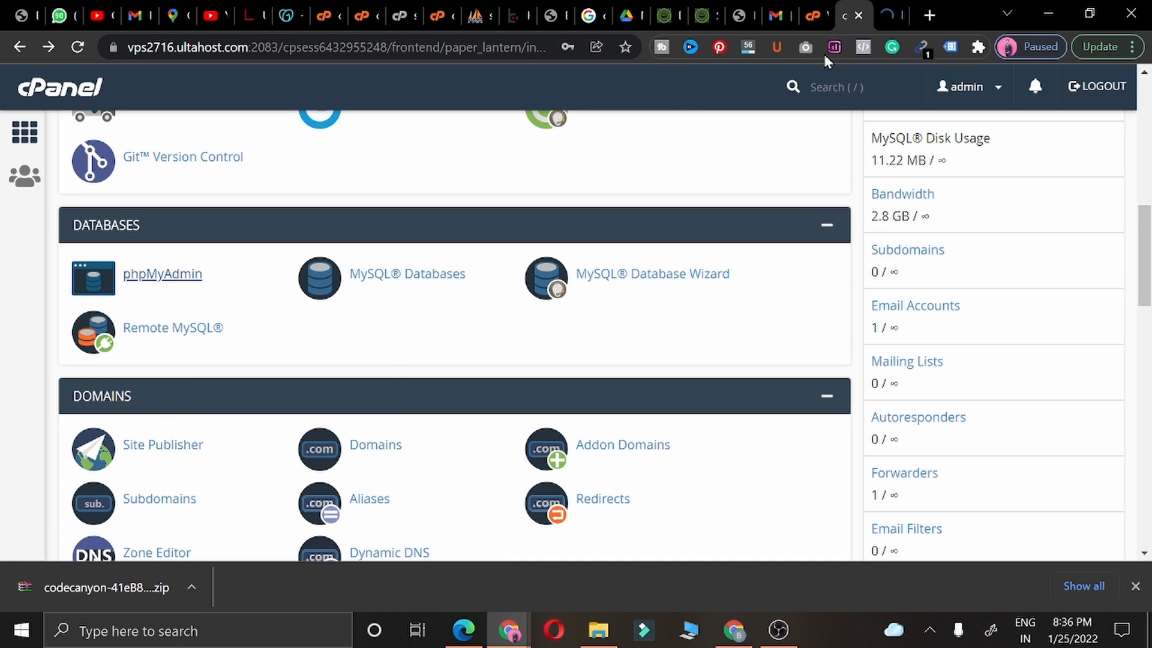
left_click(894, 20)
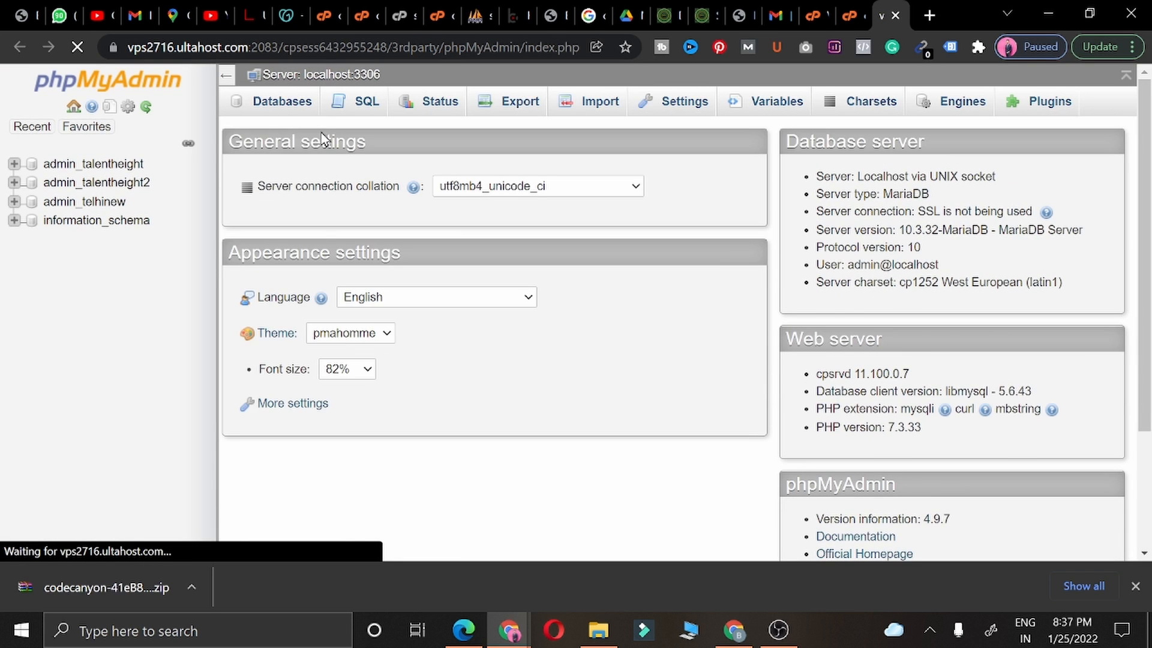
Show phpMyAdmin's Databases page listing the 4 existing databases
left_click(291, 112)
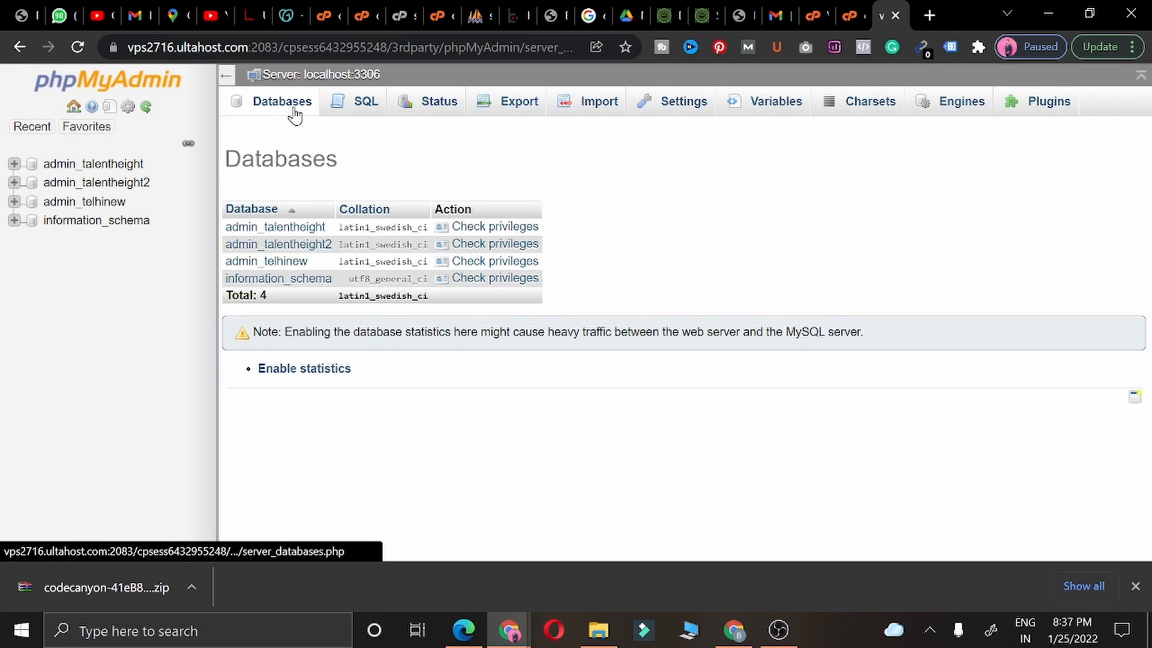
left_click(298, 114)
left_click(298, 114)
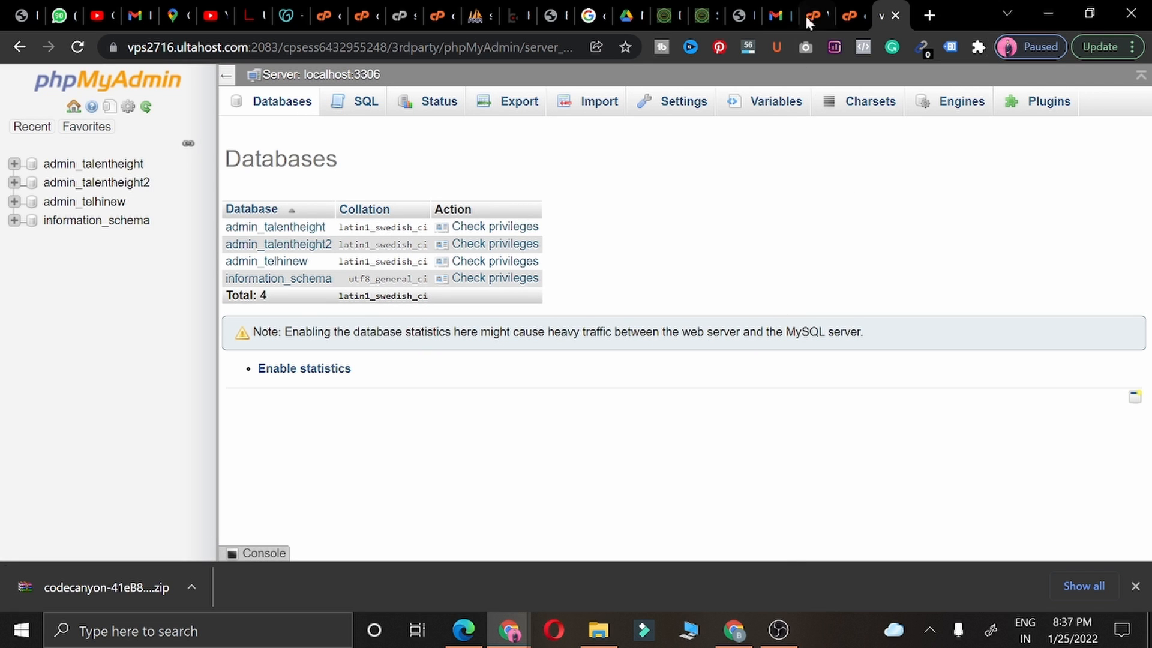
Create database admin_talent by entering 'talent' under New Database in MySQL Databases
left_click(848, 17)
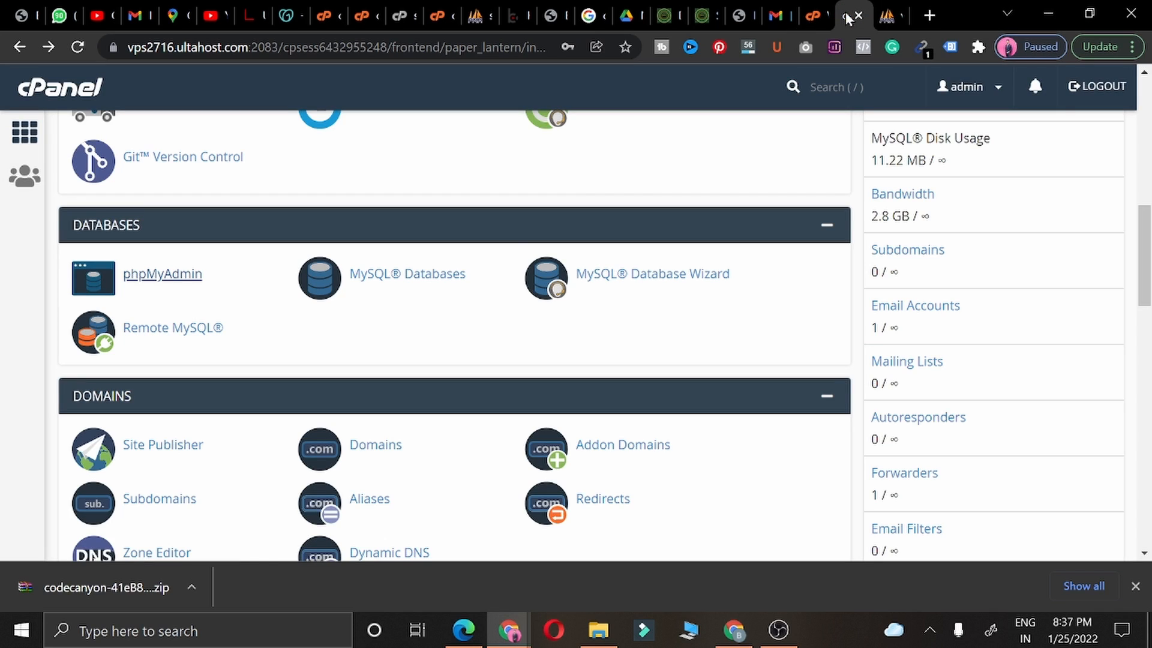
left_click(462, 279)
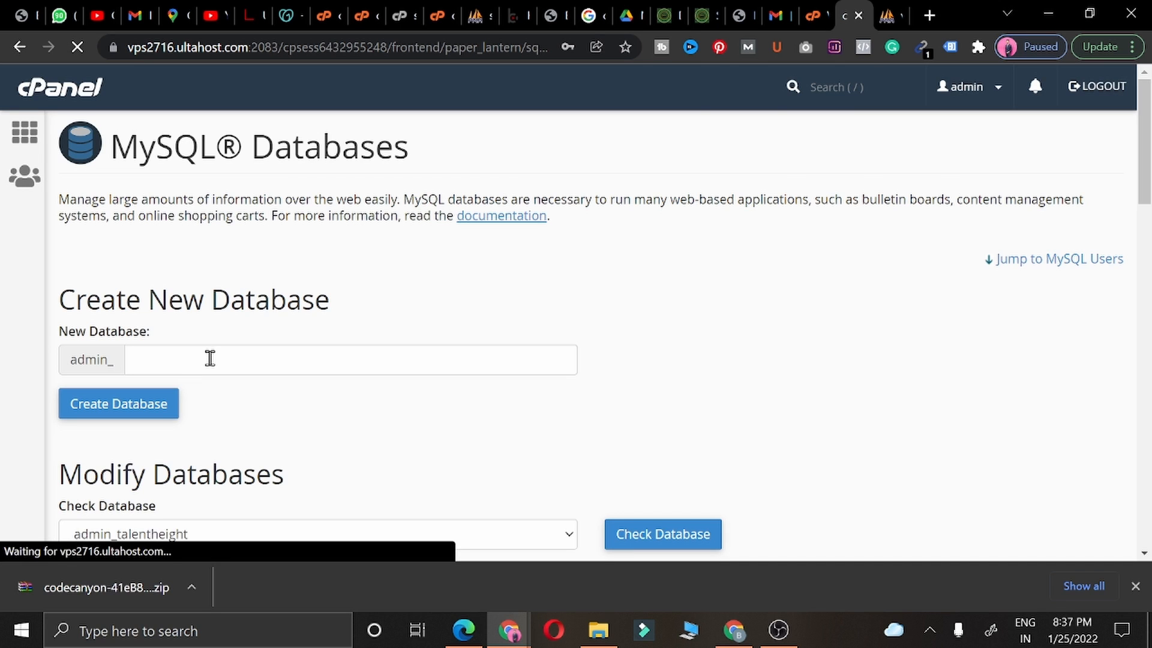
left_click(147, 356)
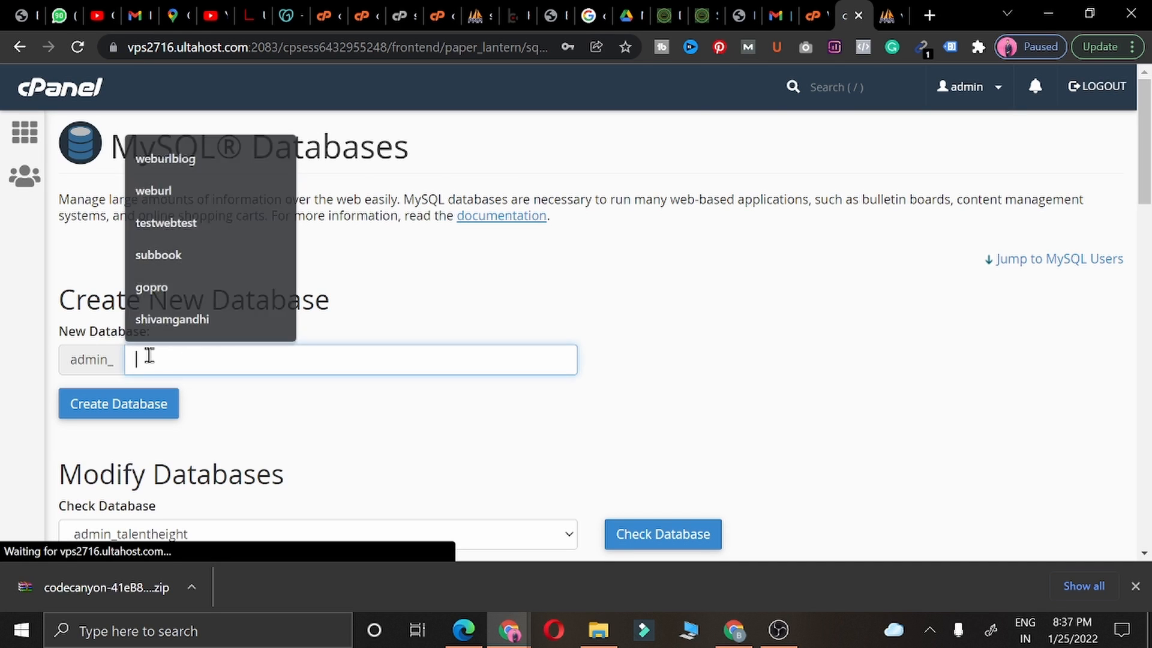
type("ta")
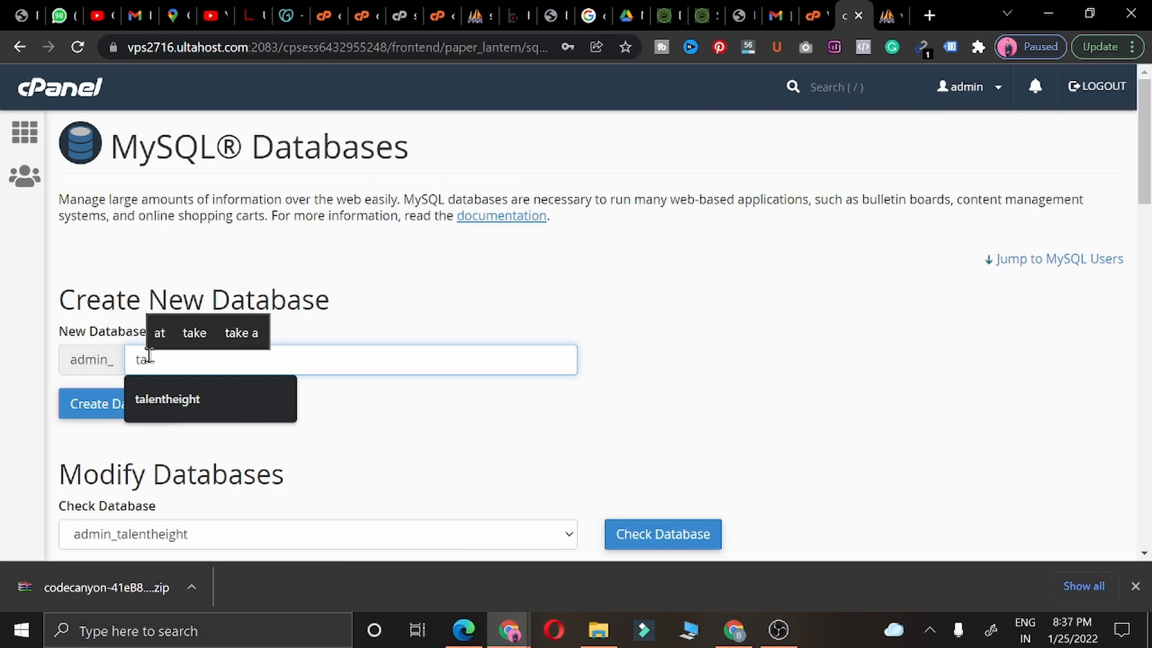
type("lent")
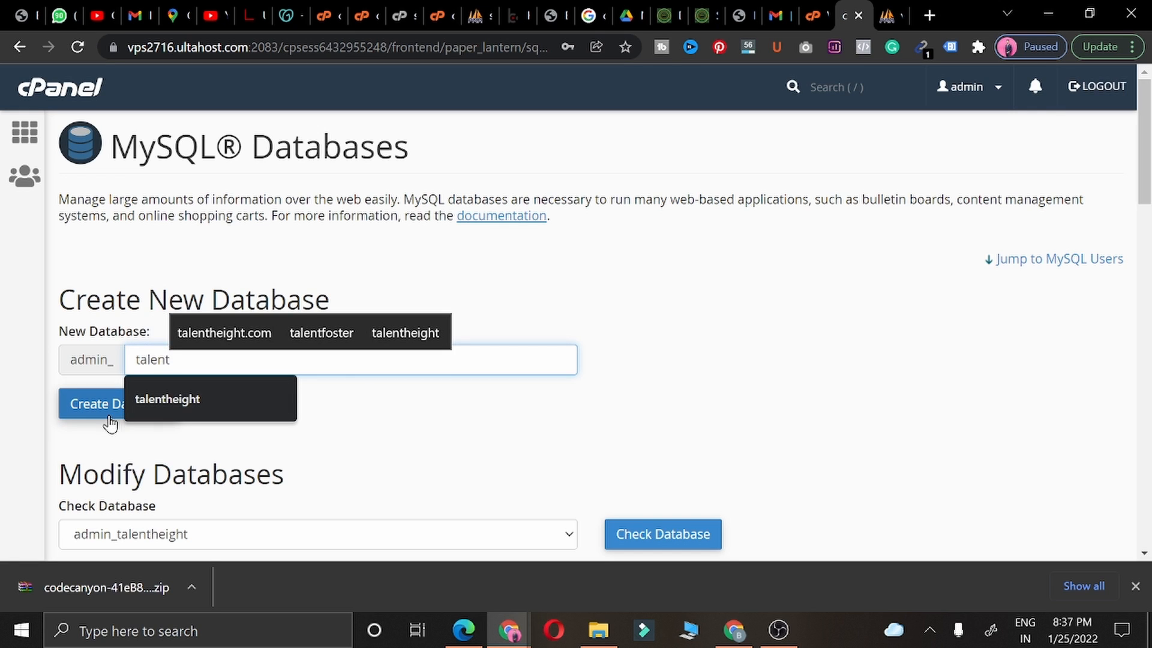
left_click(107, 413)
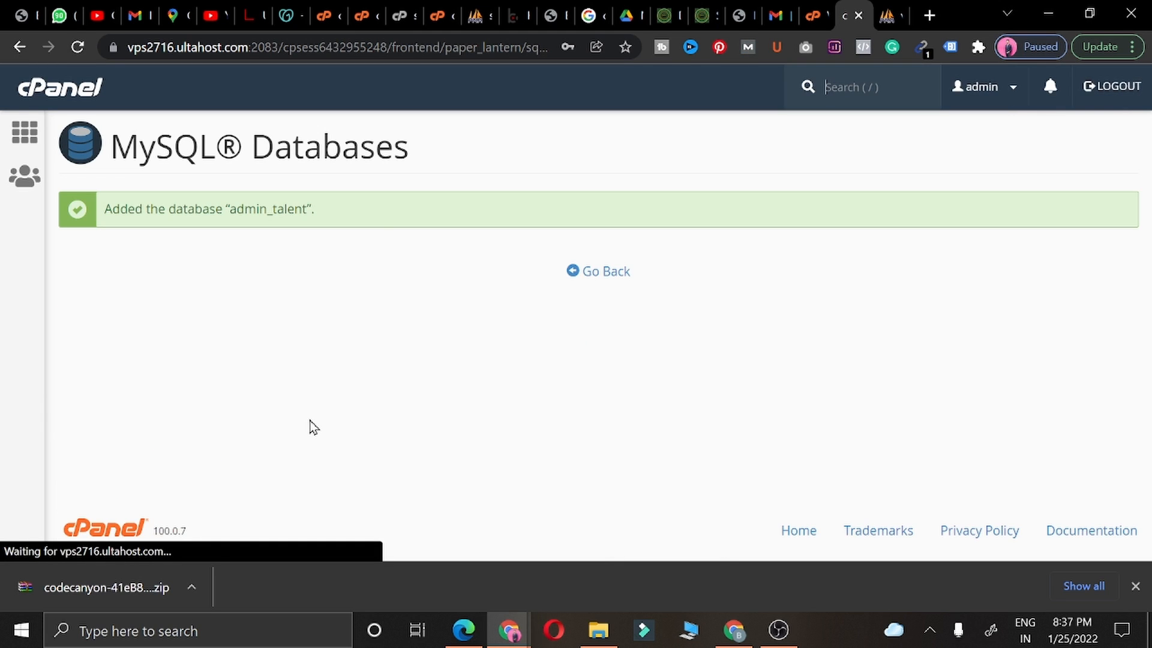
Add user admin_talentheight to the admin_talent database
left_click(613, 277)
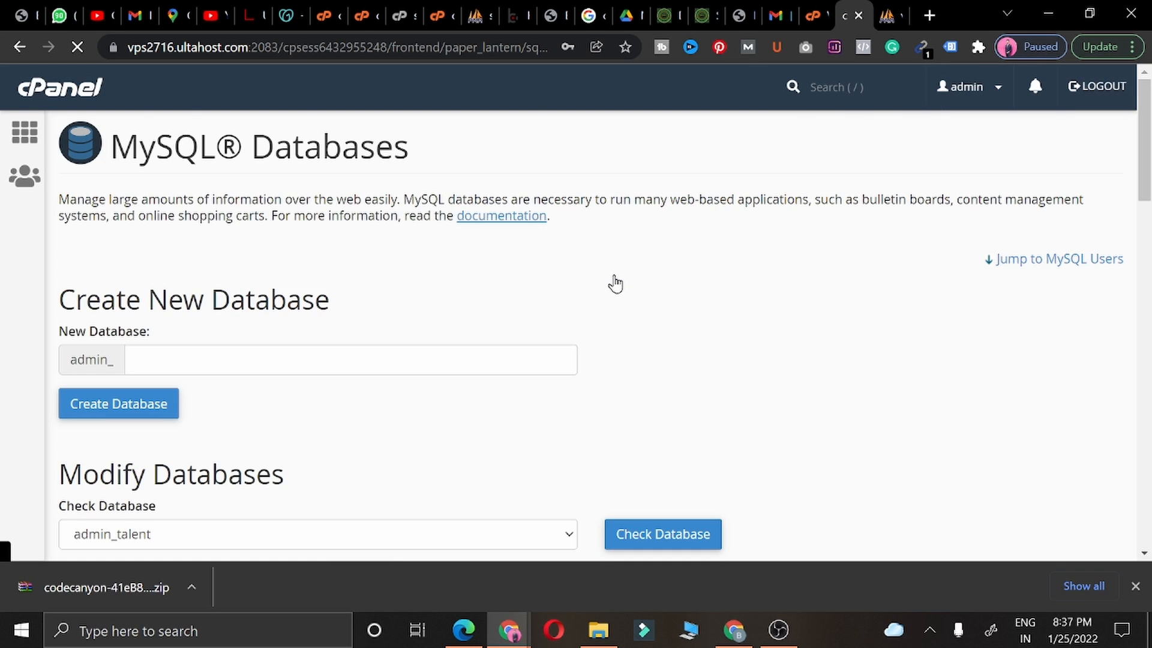
scroll(624, 198, "down", 5)
scroll(381, 312, "down", 10)
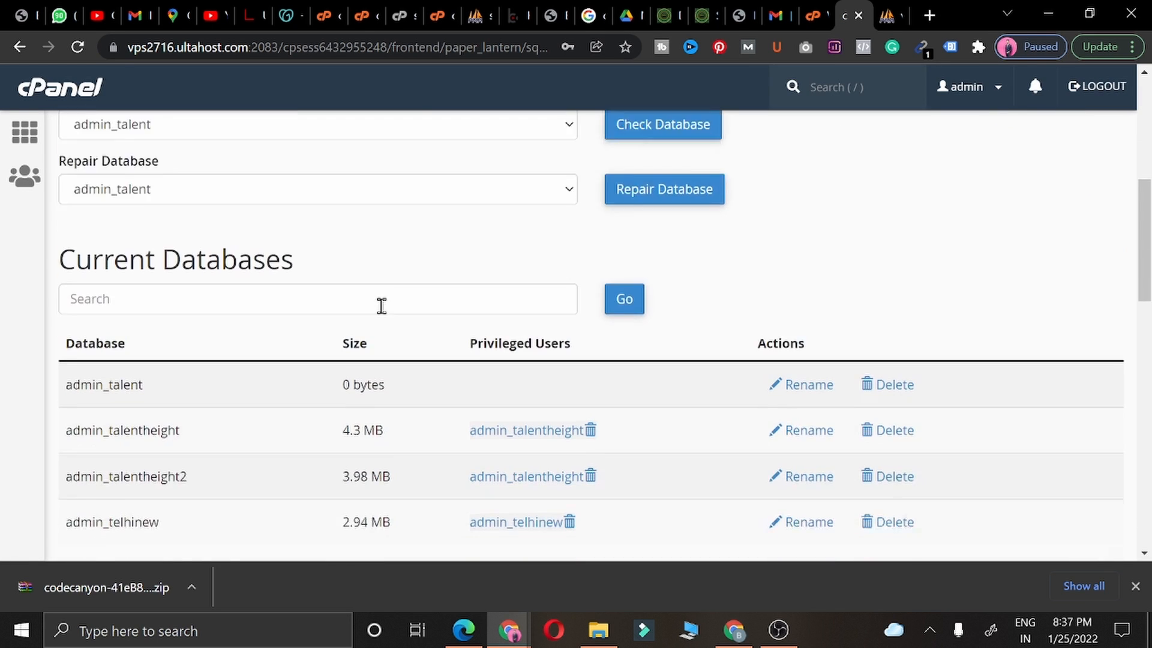
double_click(255, 280)
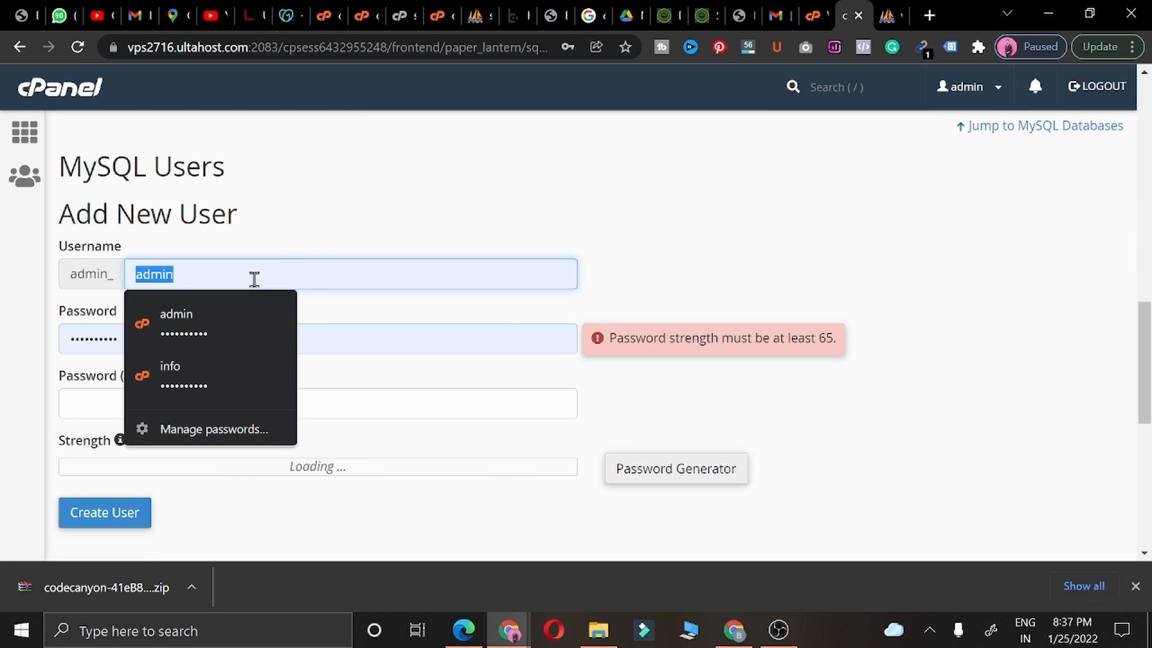
left_click(339, 222)
scroll(340, 221, "down", 4)
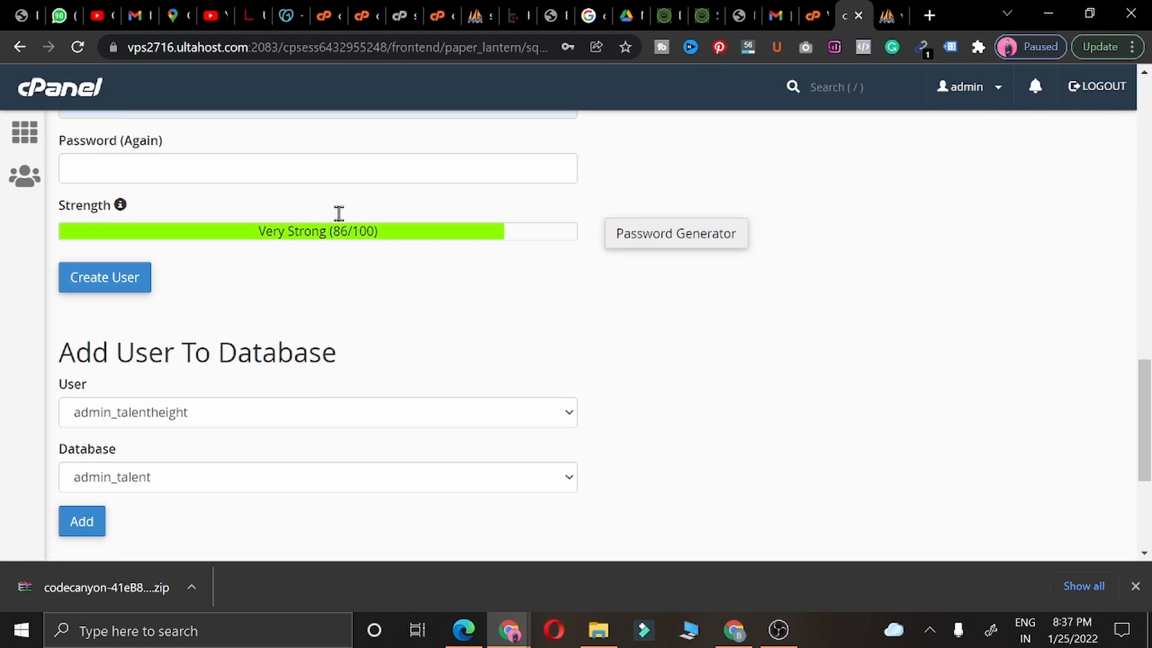
left_click(294, 420)
scroll(294, 419, "down", 1)
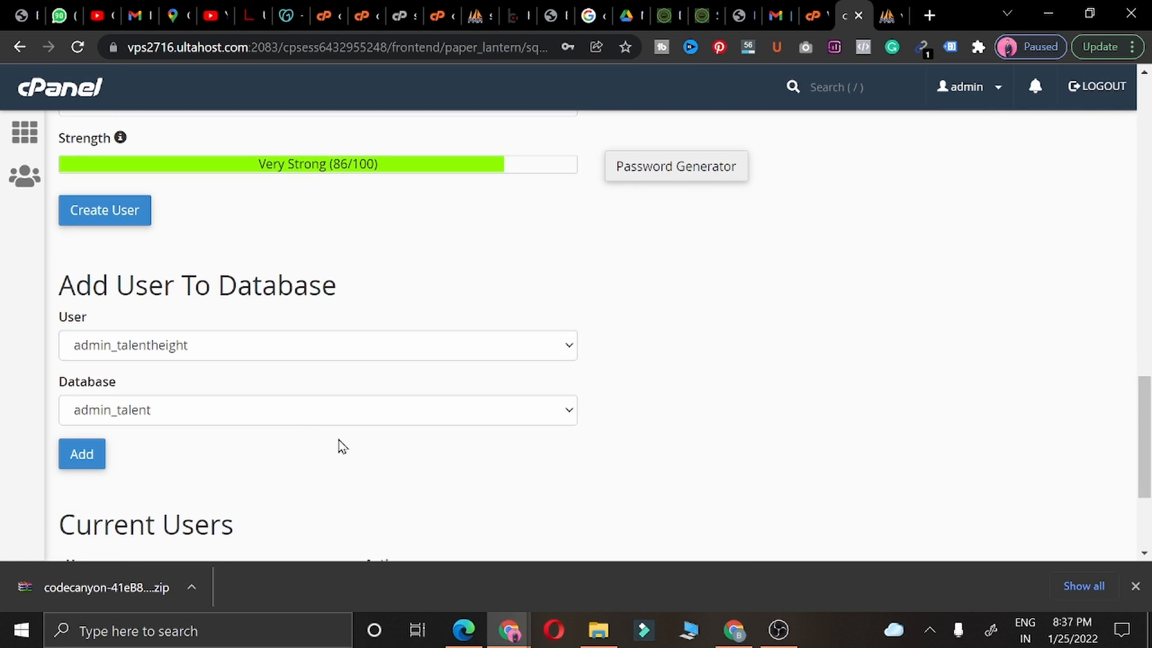
left_click(349, 410)
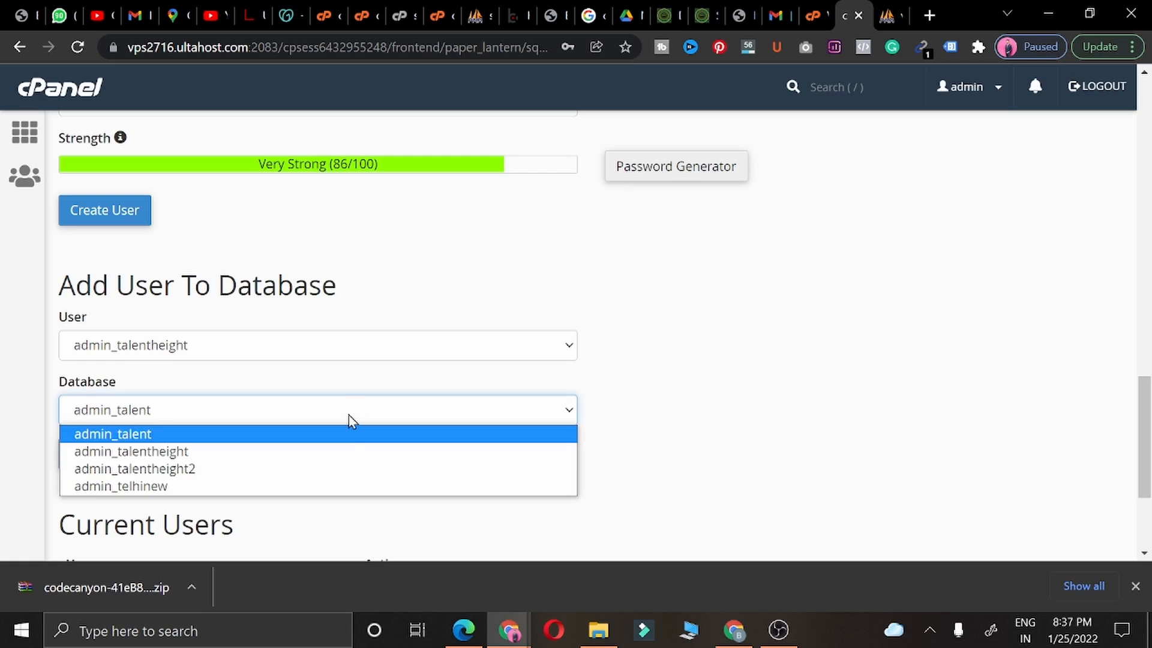
left_click(322, 430)
left_click(339, 357)
left_click(340, 358)
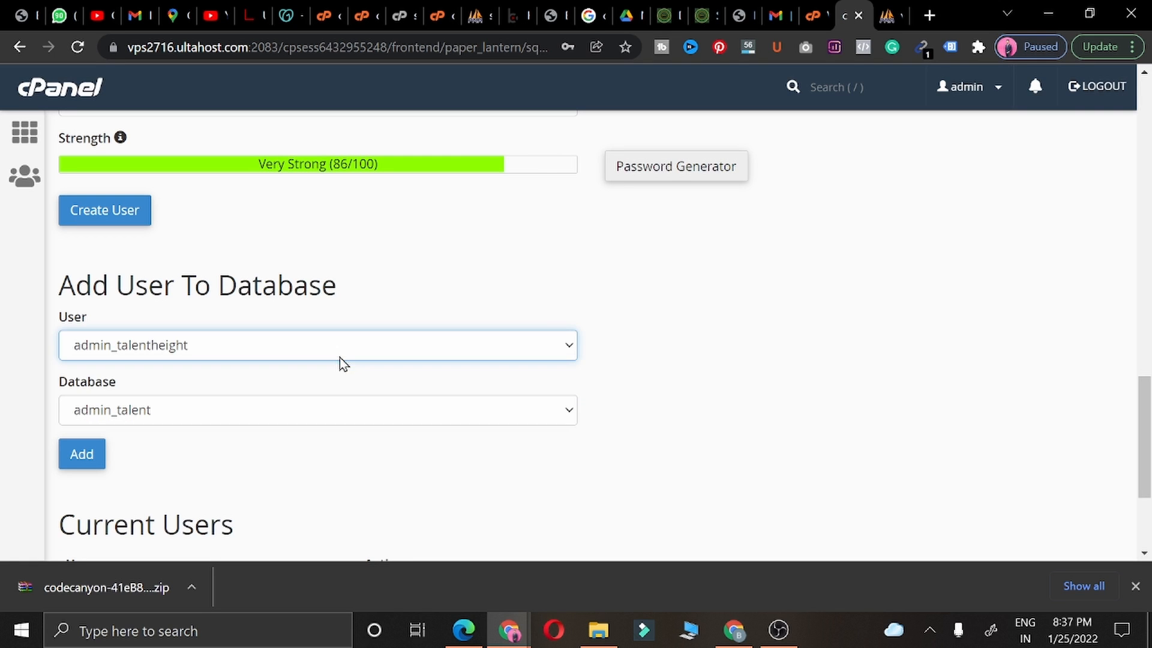
left_click(83, 473)
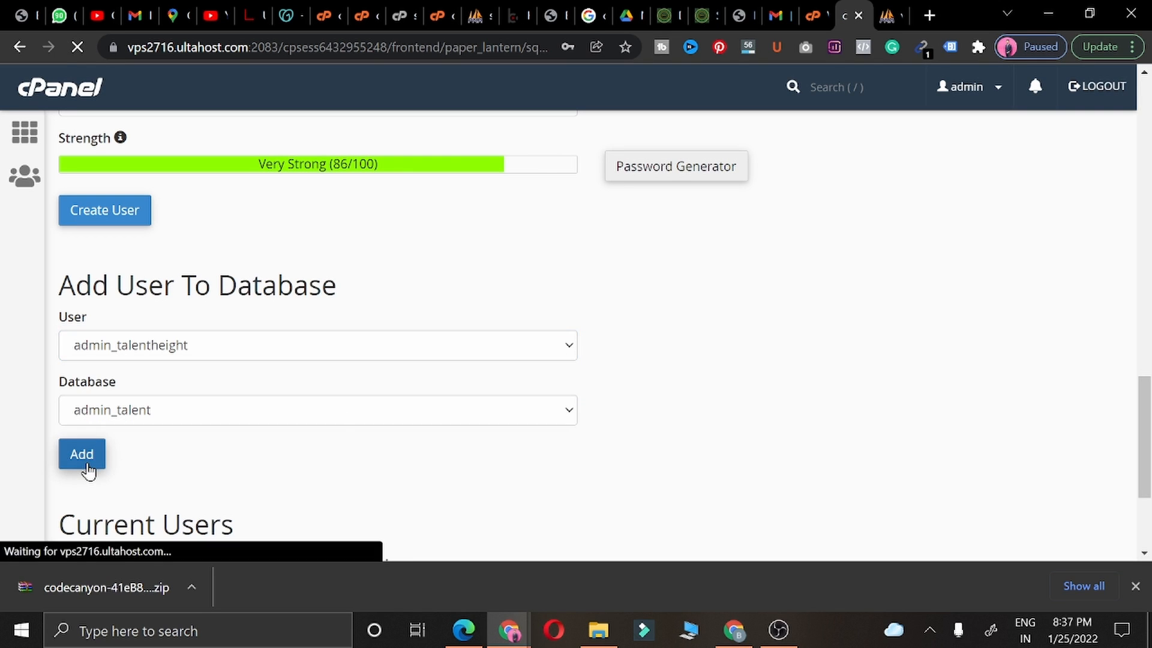
Grant the user ALL PRIVILEGES on admin_talent and save the changes
scroll(214, 484, "down", 1)
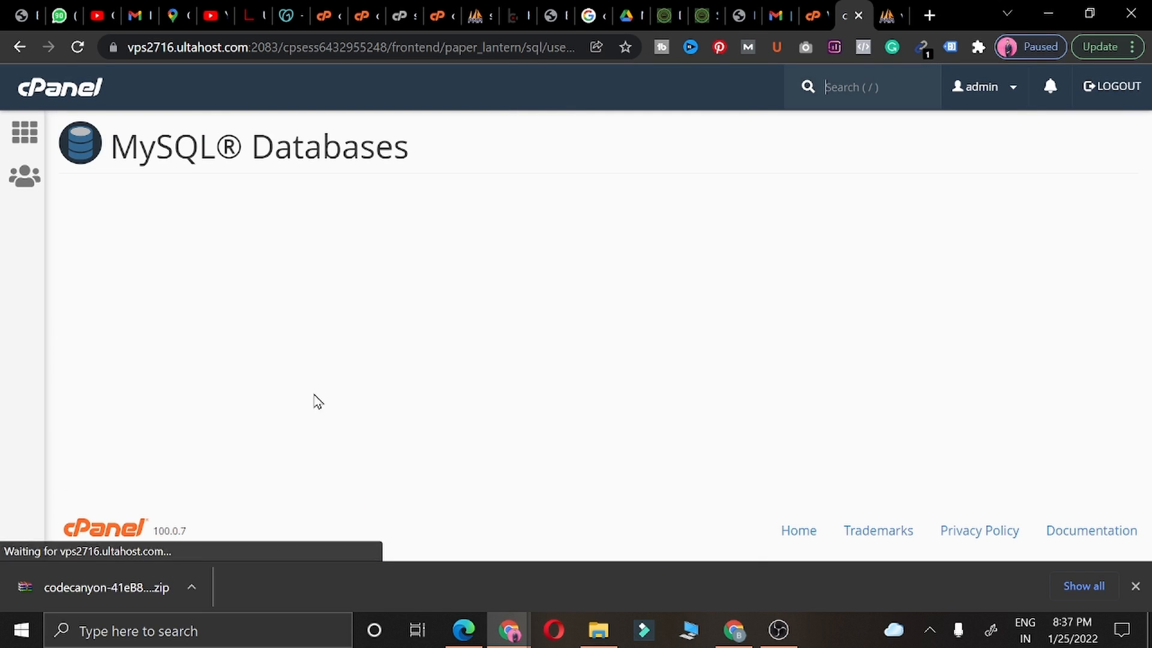
scroll(336, 331, "down", 2)
scroll(228, 263, "up", 1)
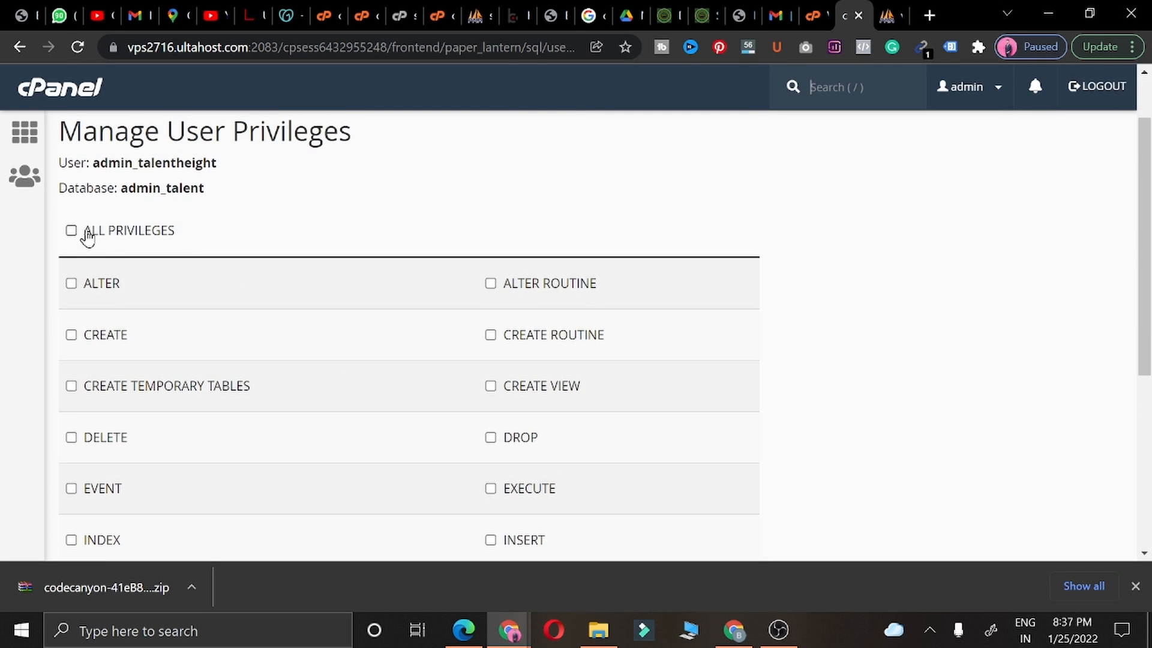
left_click(83, 233)
scroll(248, 401, "down", 5)
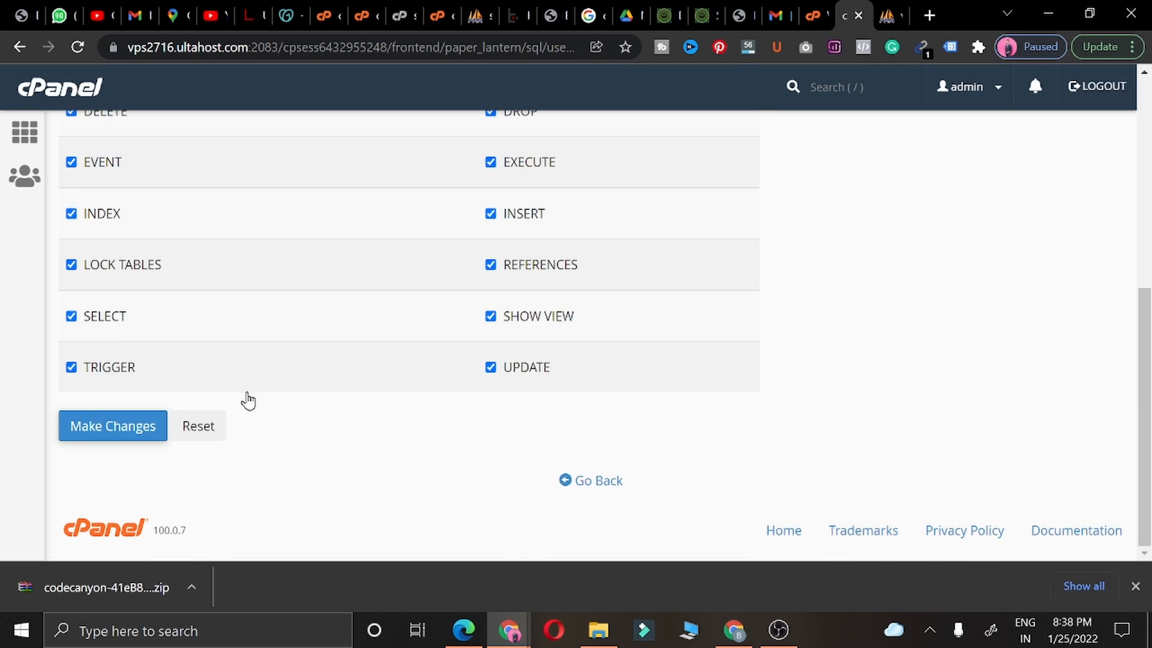
left_click(133, 438)
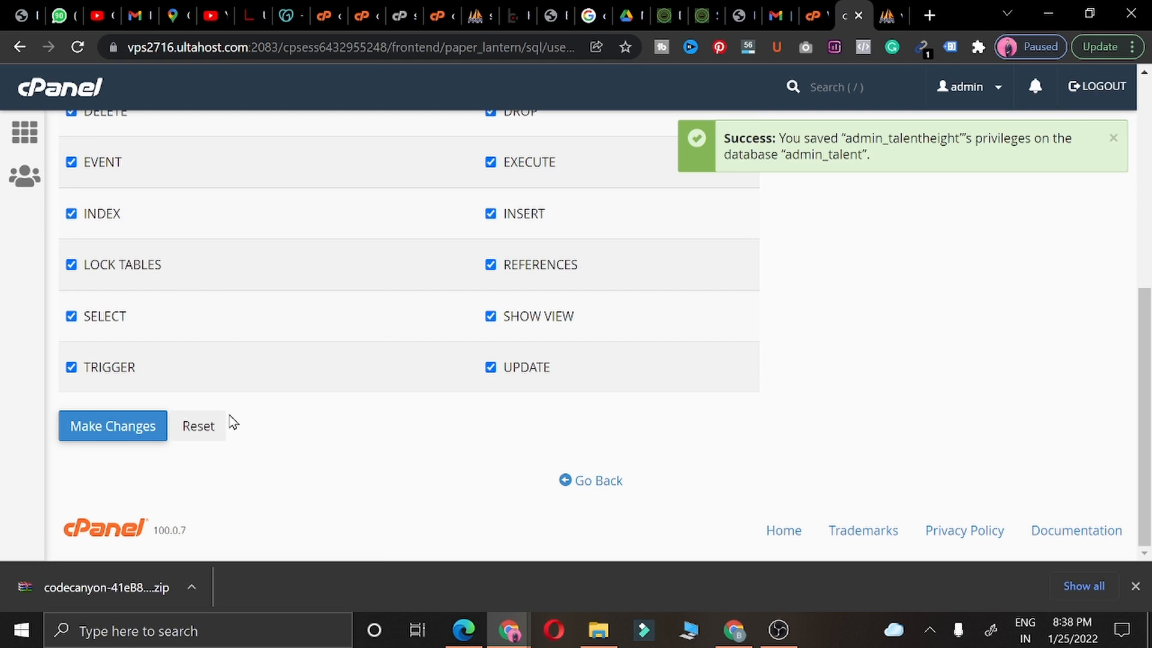
Reopen phpMyAdmin from cPanel so admin_talent is listed, closing the outdated phpMyAdmin tab
left_click(52, 102)
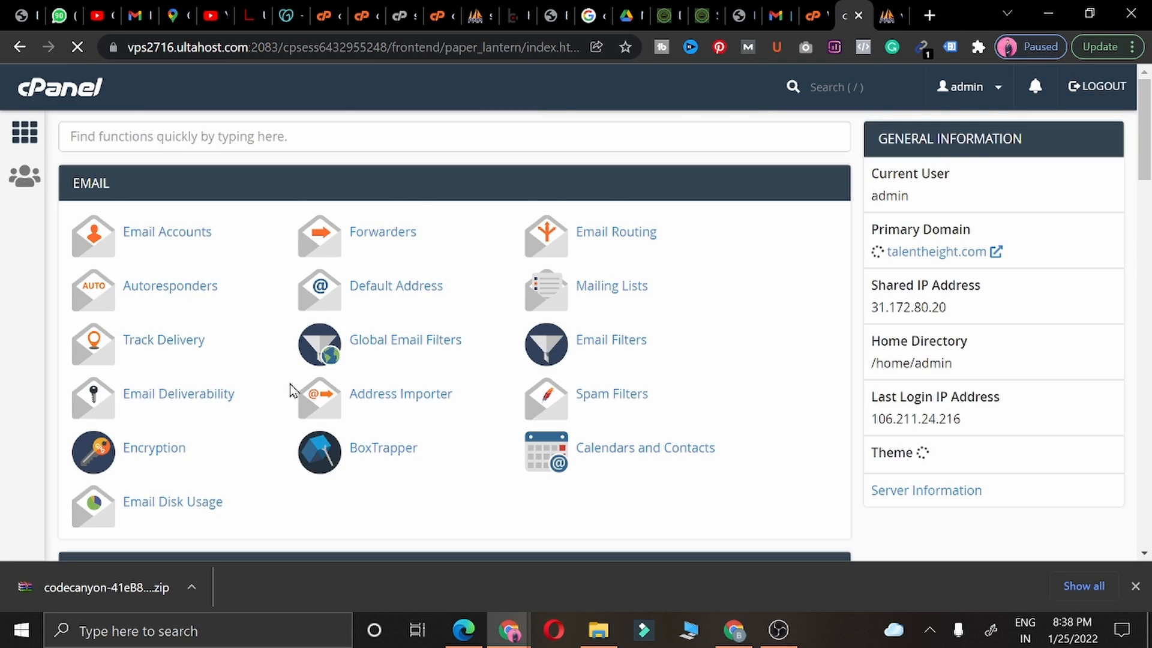
scroll(291, 386, "down", 5)
scroll(154, 288, "down", 4)
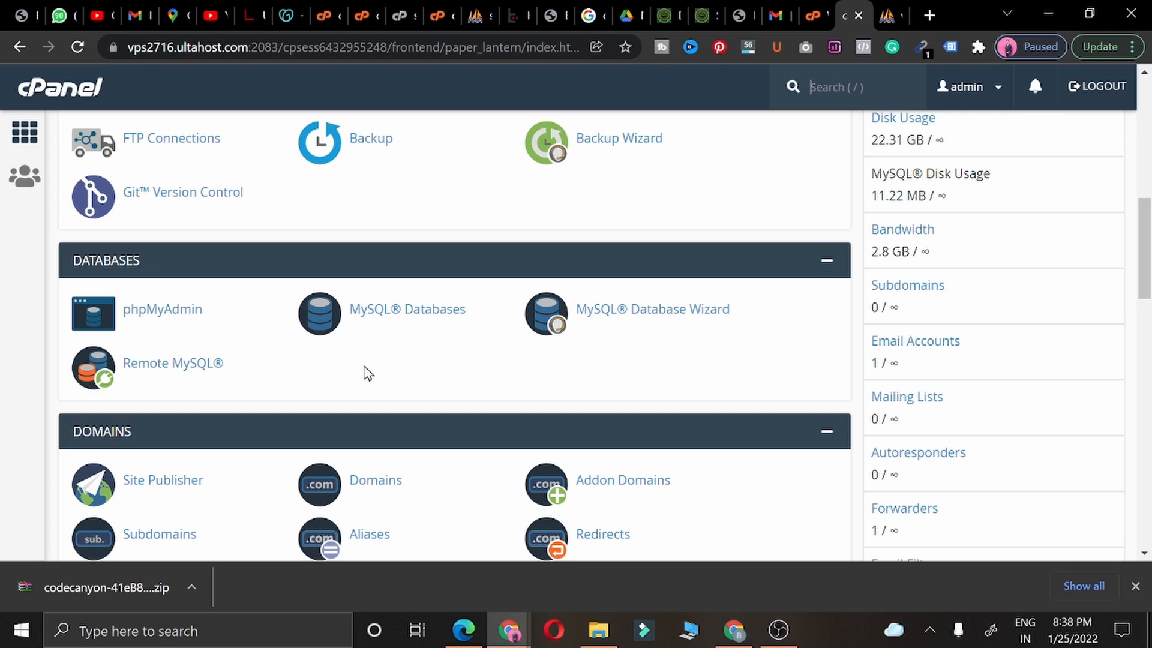
scroll(368, 373, "up", 1)
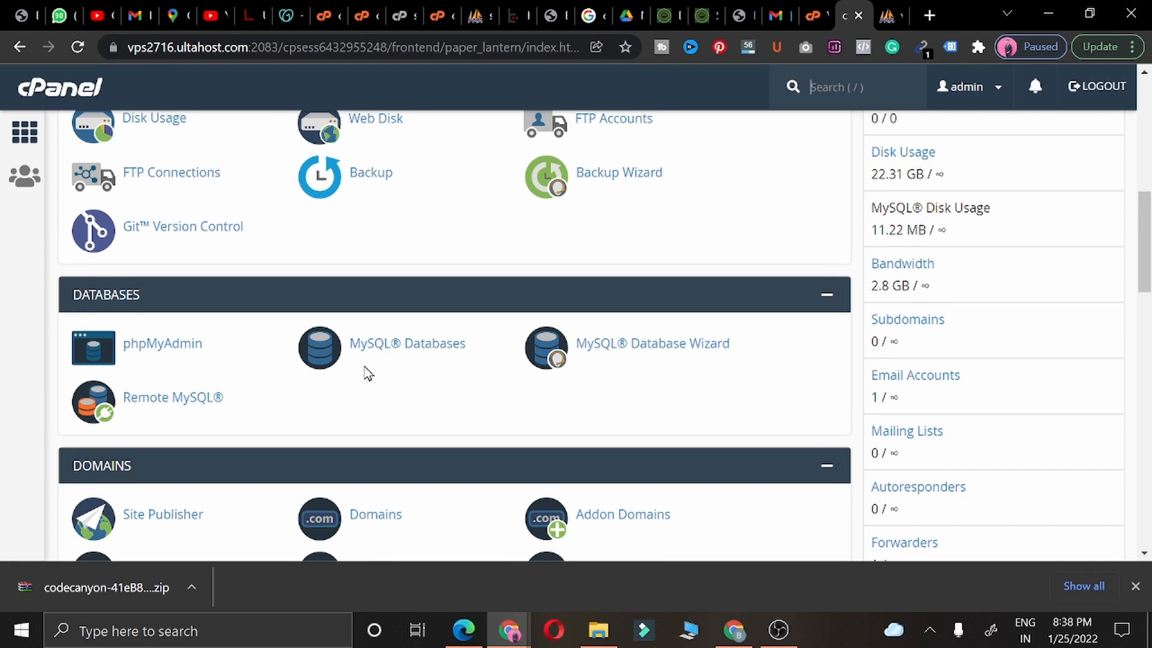
scroll(368, 373, "up", 2)
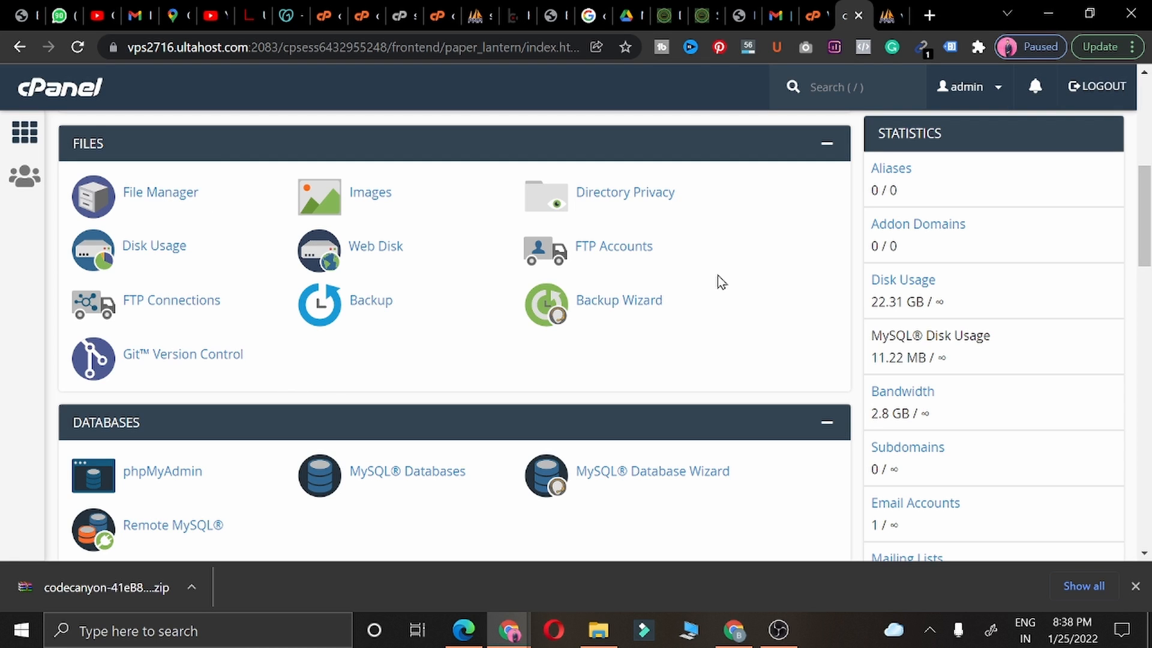
left_click(901, 7)
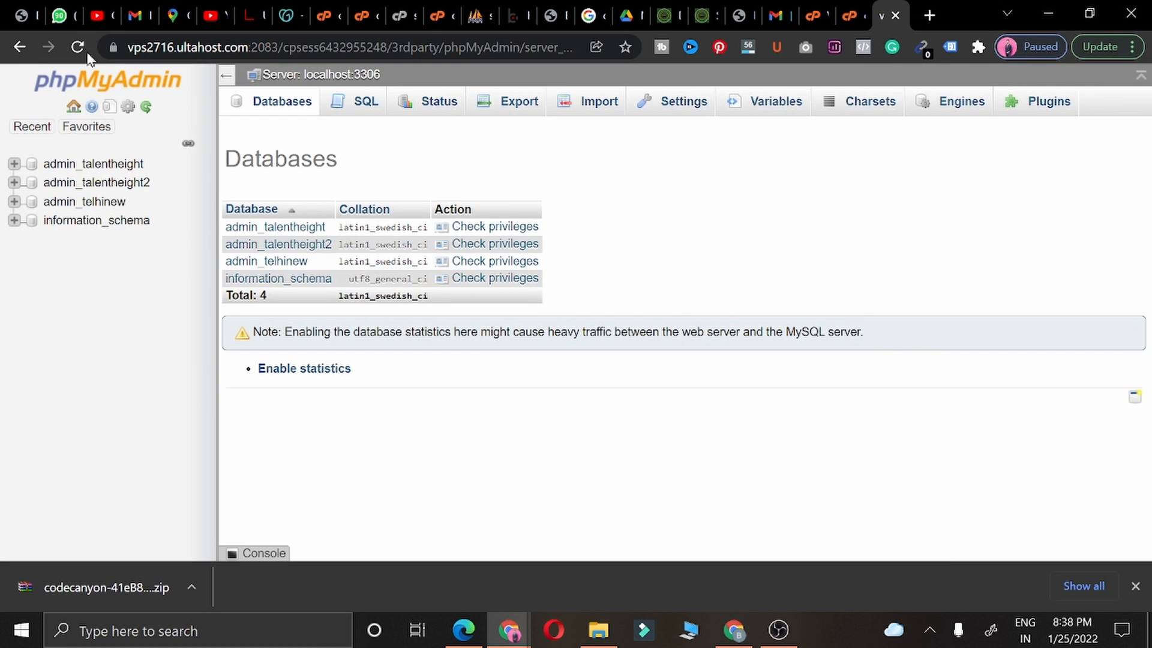
left_click(160, 96)
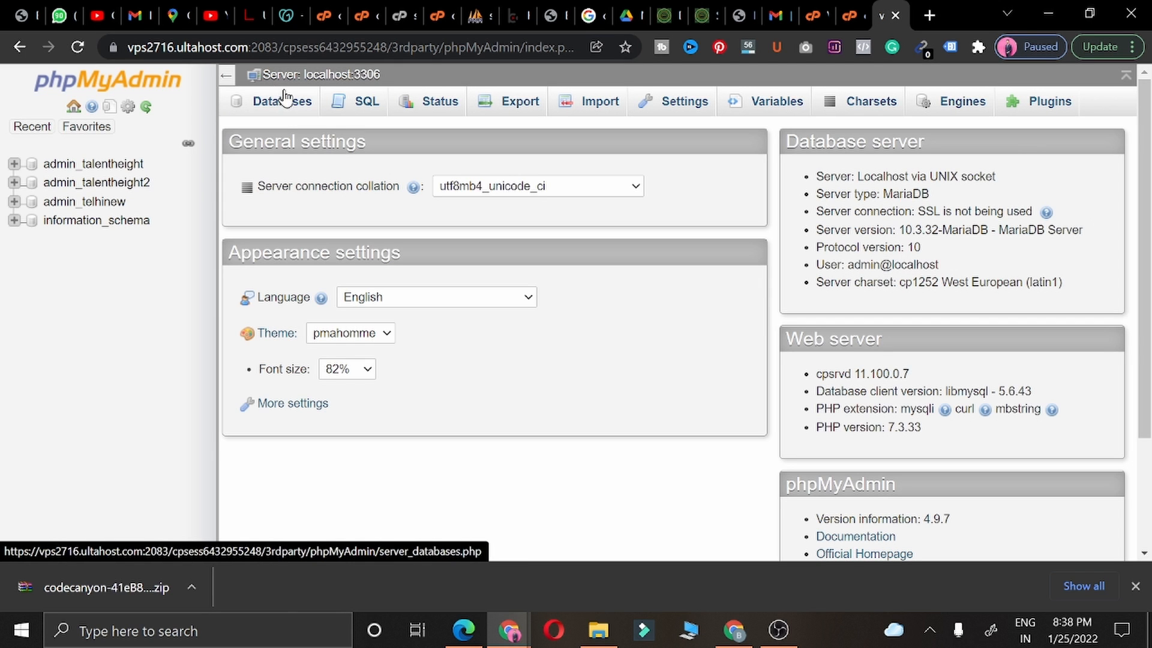
left_click(852, 14)
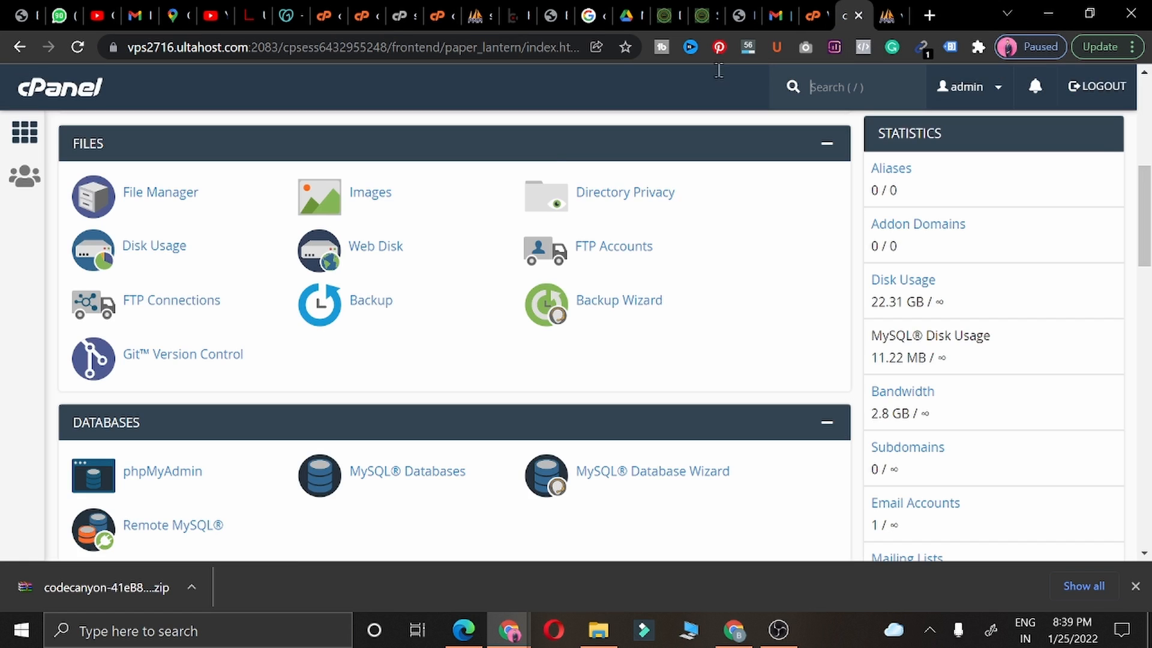
scroll(290, 321, "down", 2)
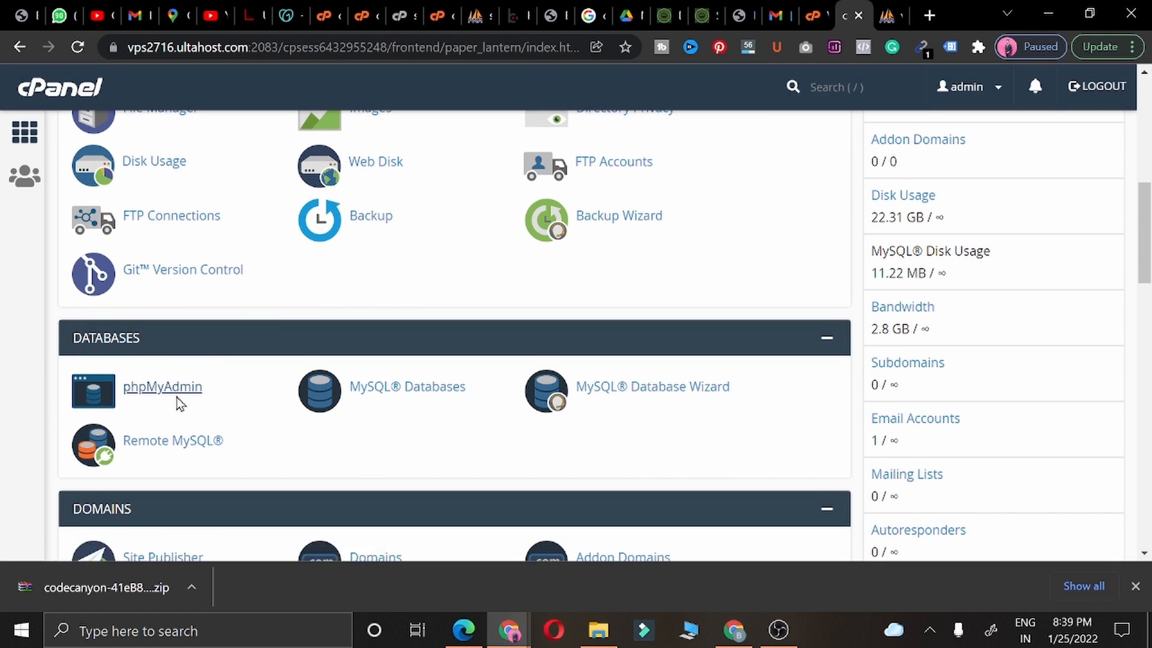
left_click(177, 401)
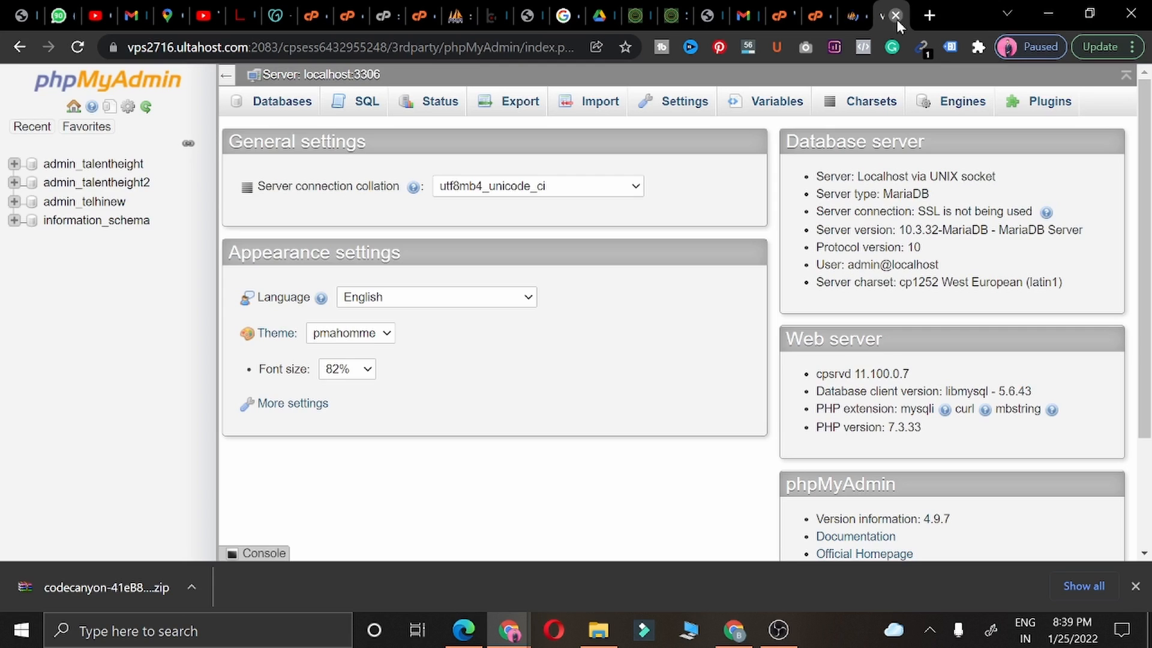
left_click(896, 16)
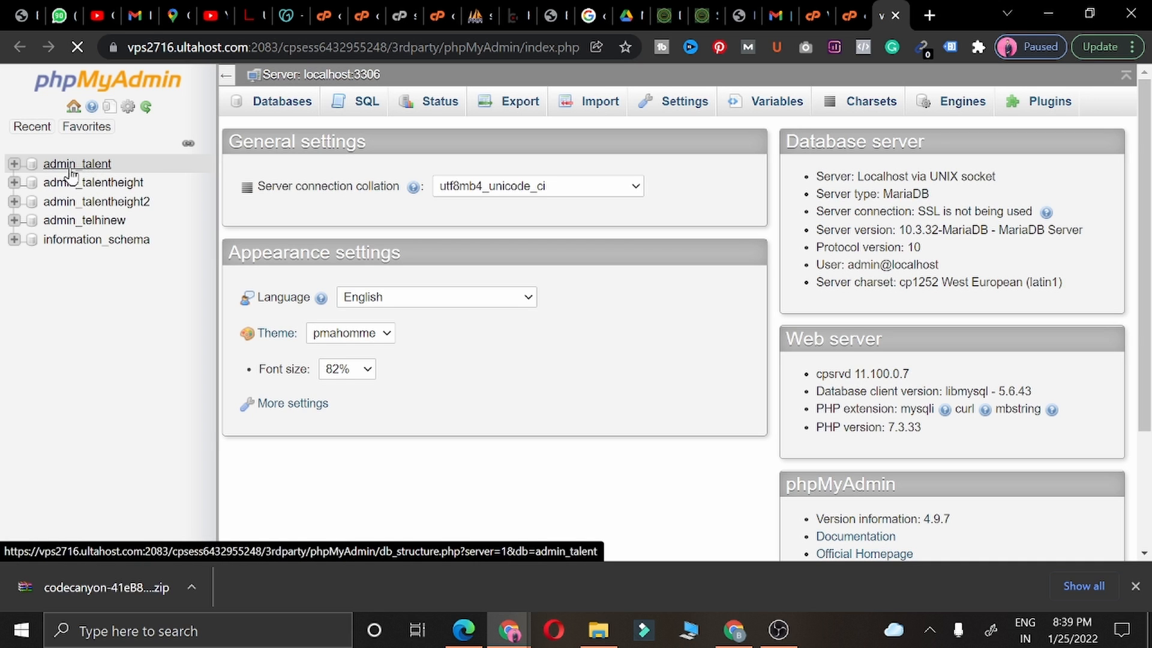
Import playtube.sql into admin_talent and view the newly created tables like activities and config
left_click(98, 166)
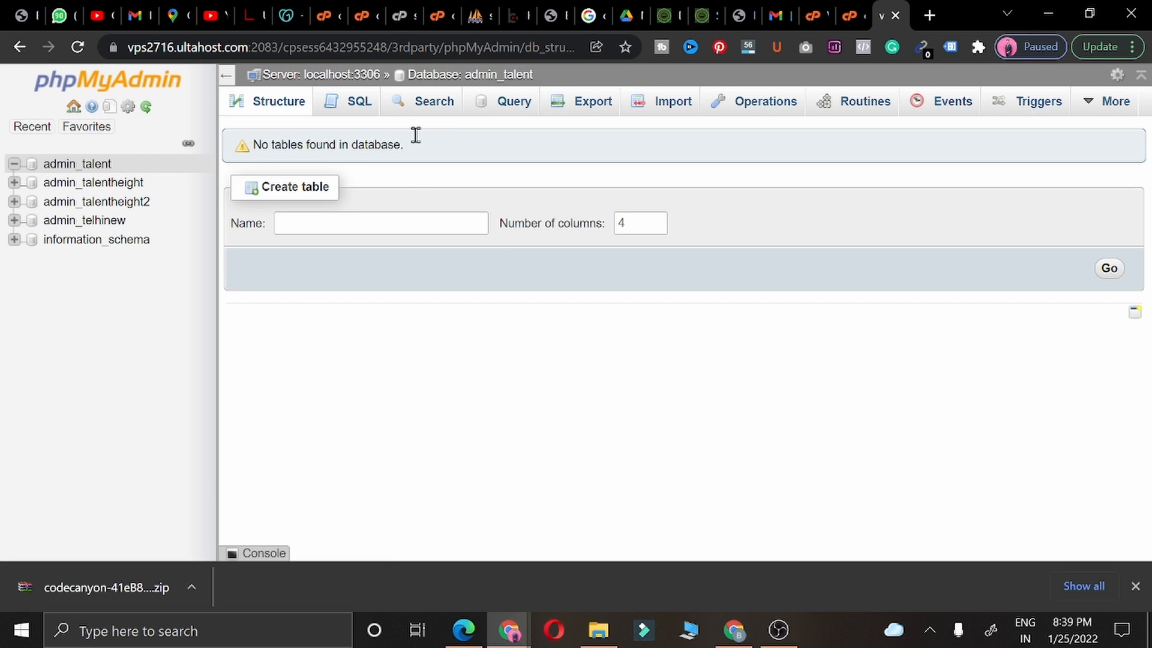
left_click(682, 110)
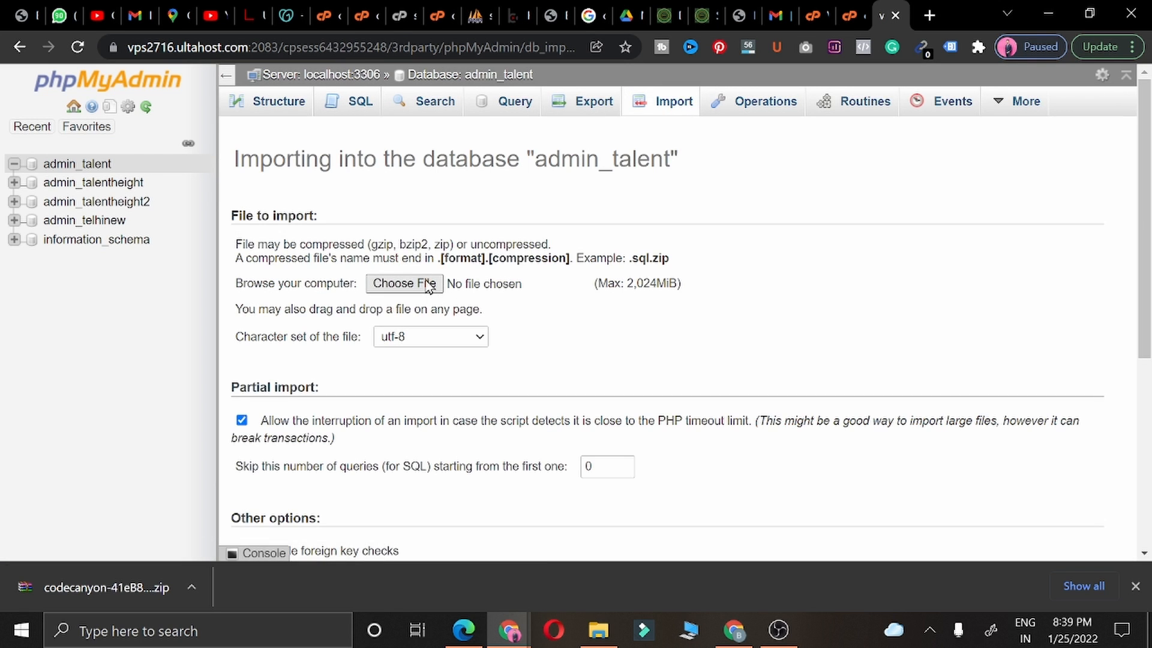
left_click(429, 285)
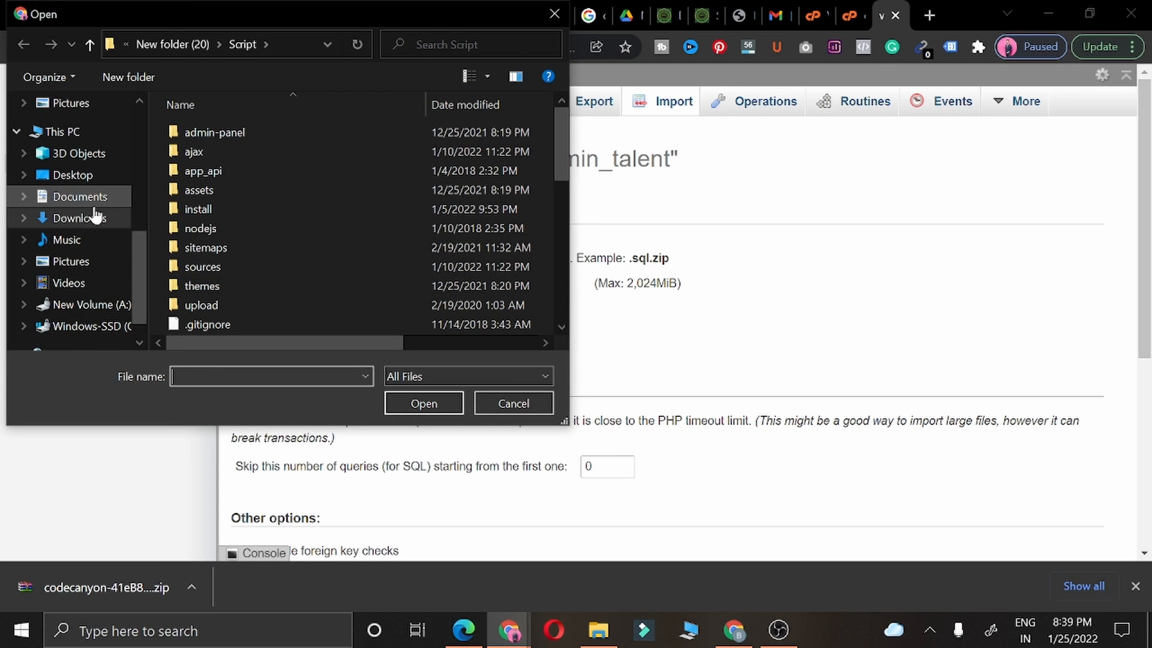
scroll(226, 317, "down", 5)
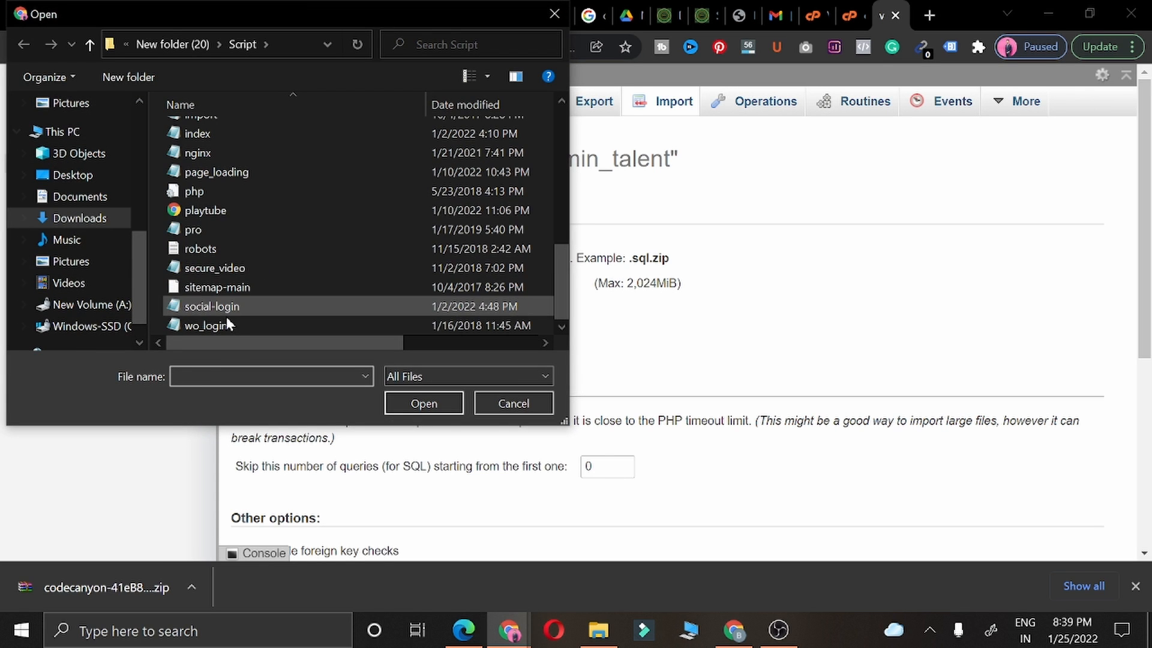
left_click(238, 210)
double_click(238, 210)
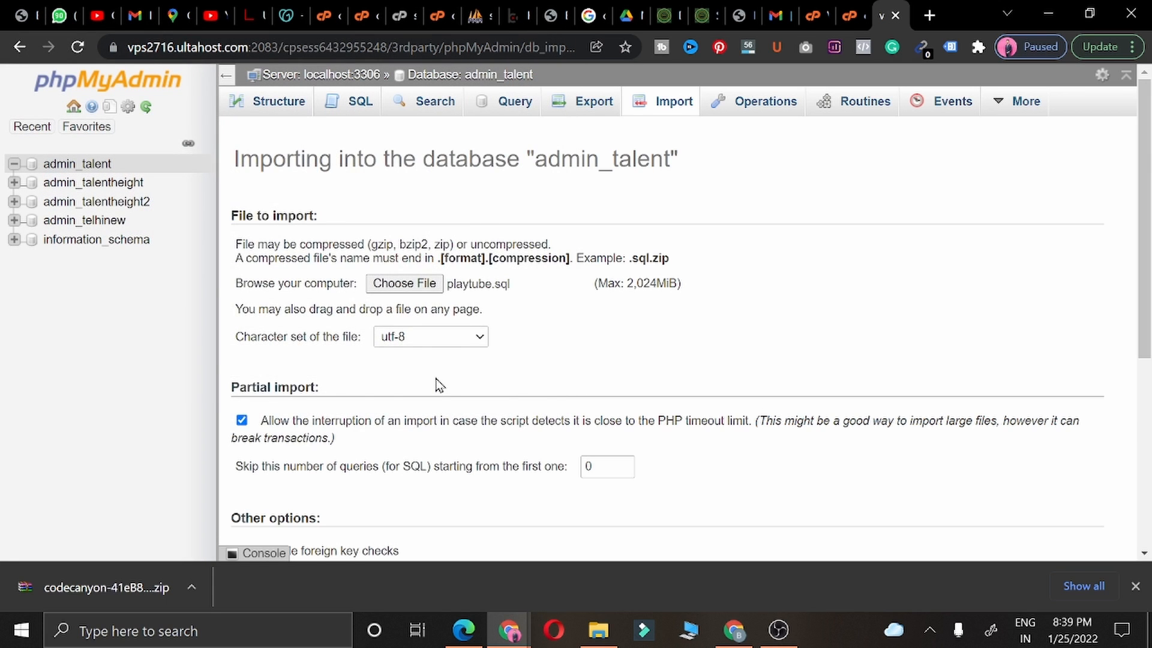
scroll(438, 384, "down", 5)
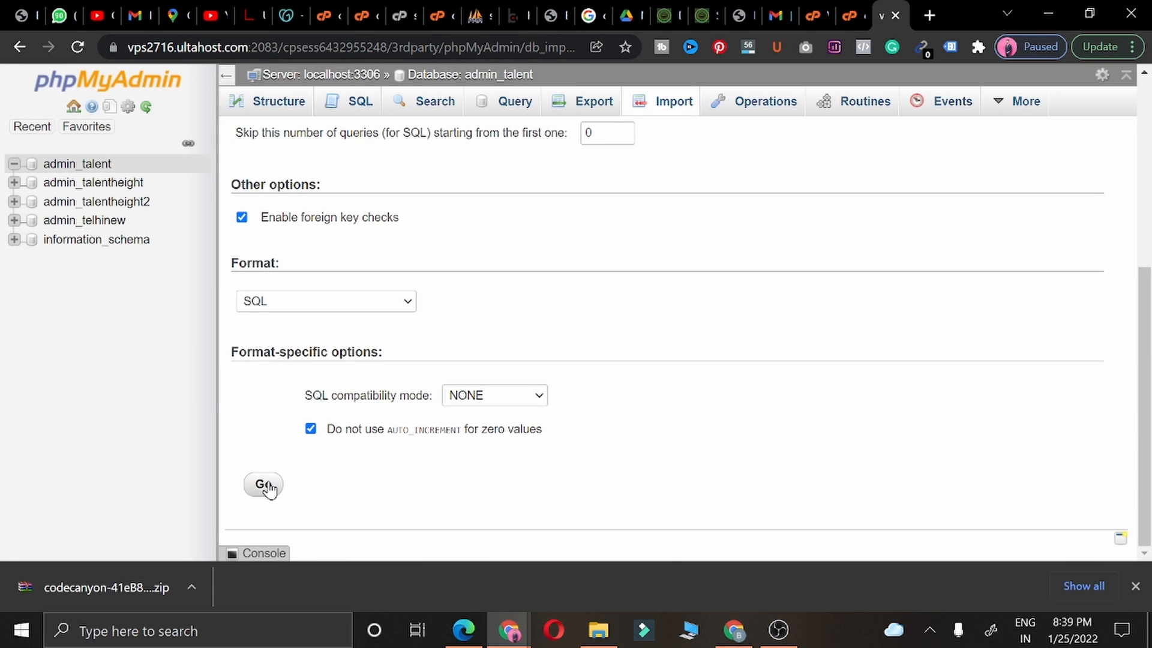
left_click(264, 485)
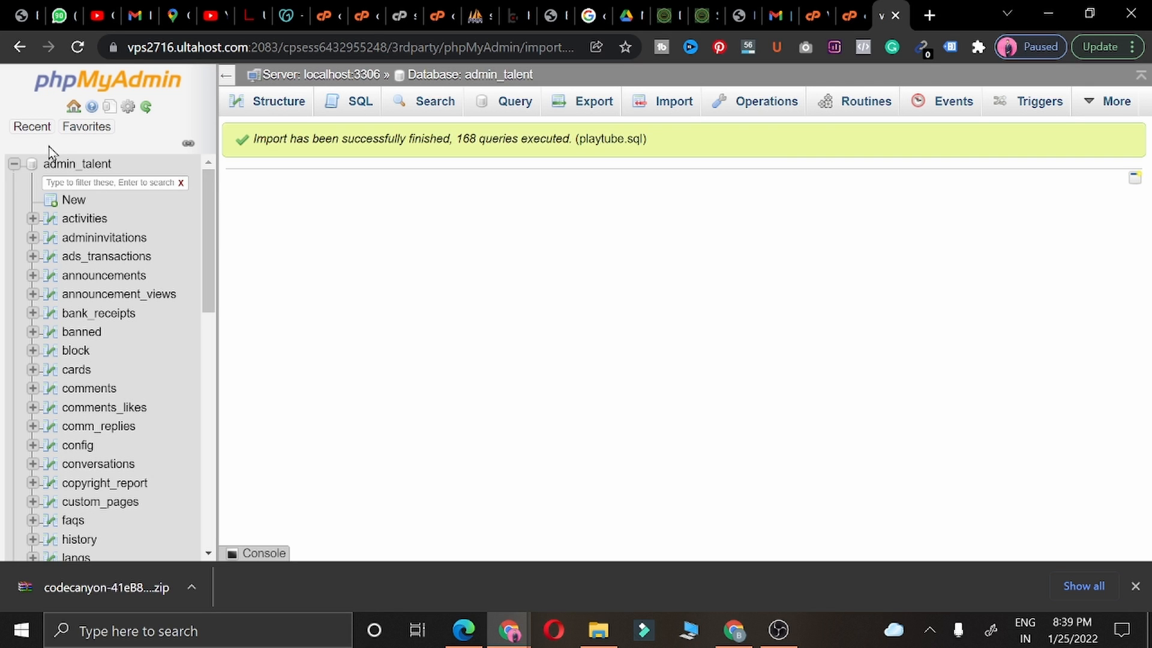
left_click(76, 166)
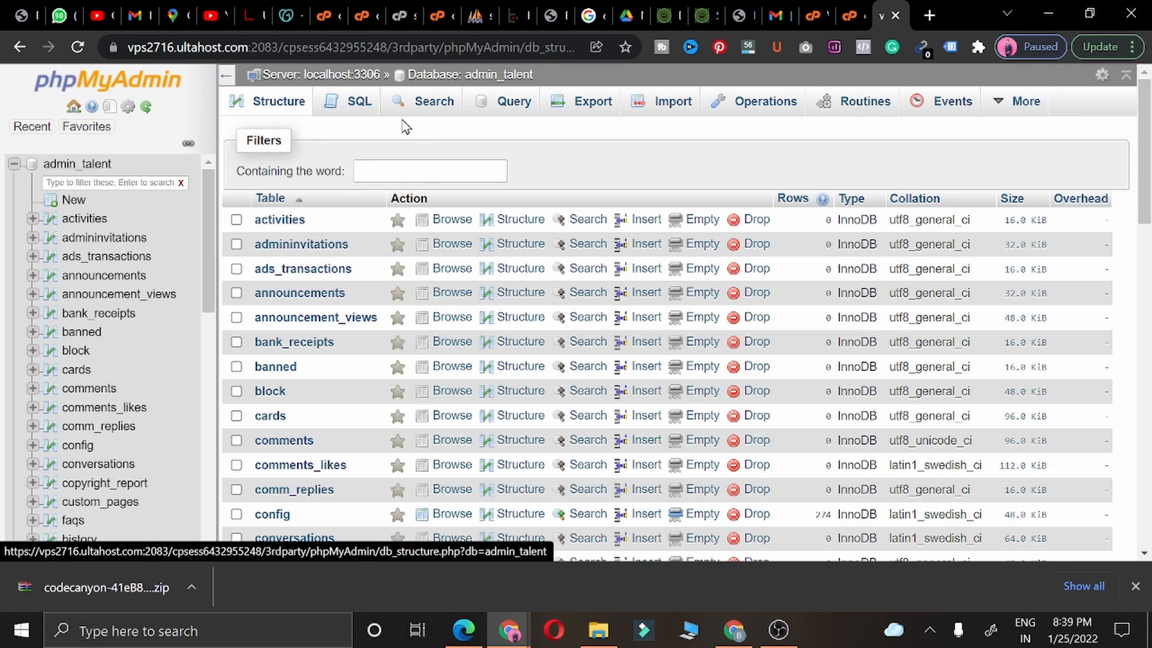
left_click(930, 15)
Go to the talentheight.com/install PlayTube installer and agree to the terms of use
type("t")
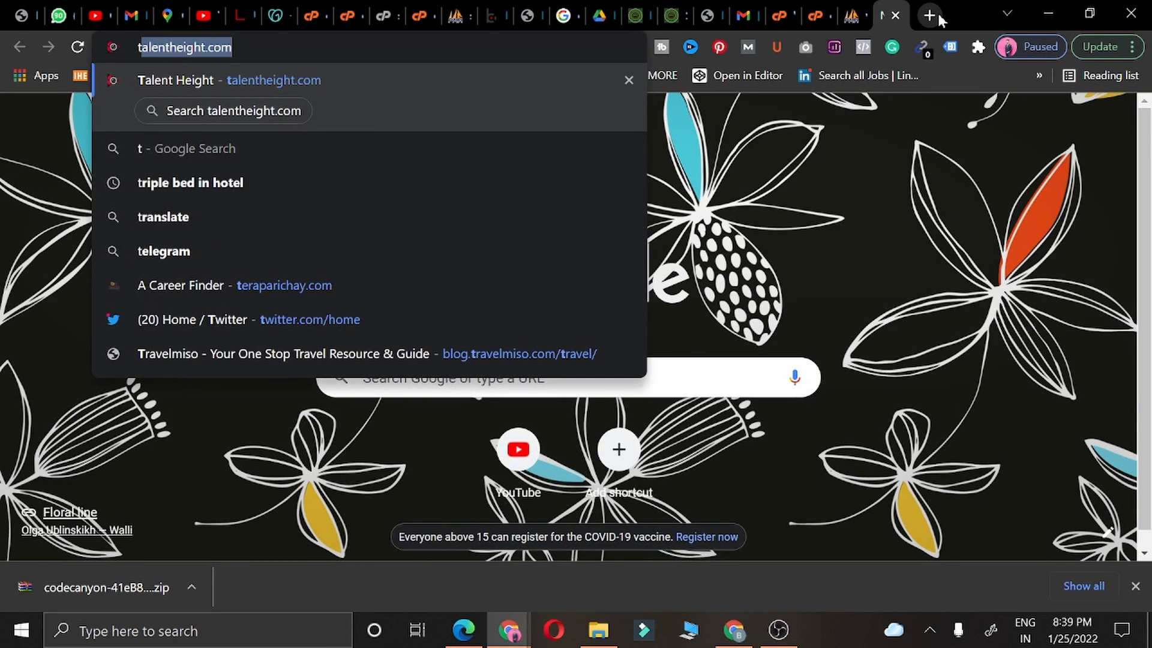
key("Return")
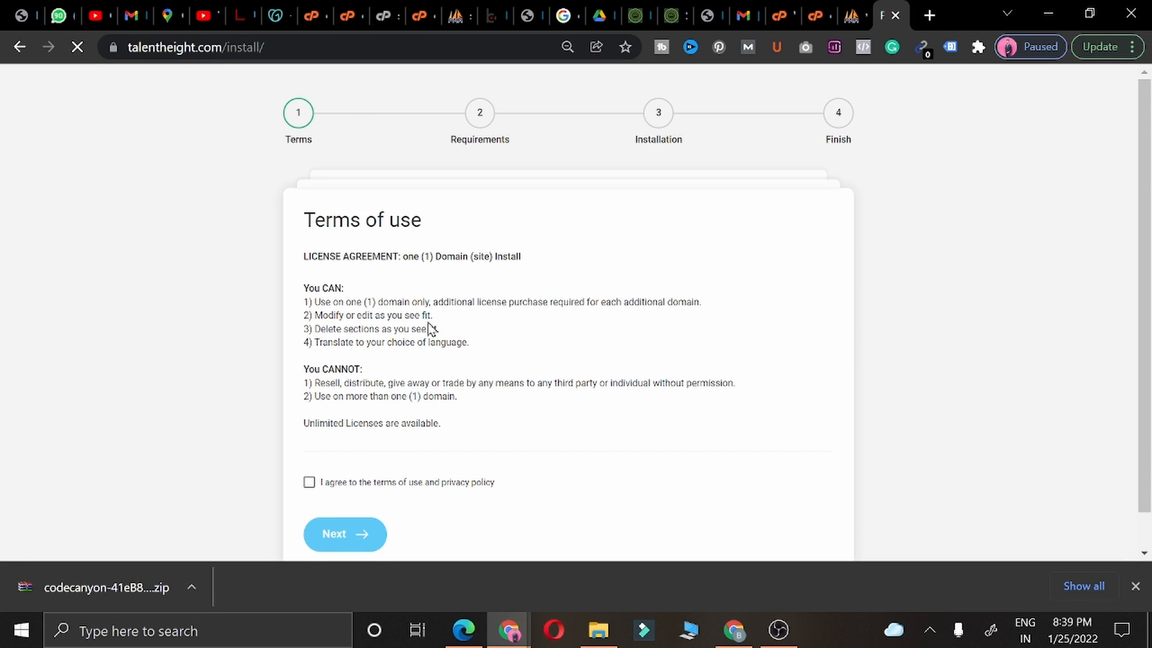
scroll(430, 328, "down", 1)
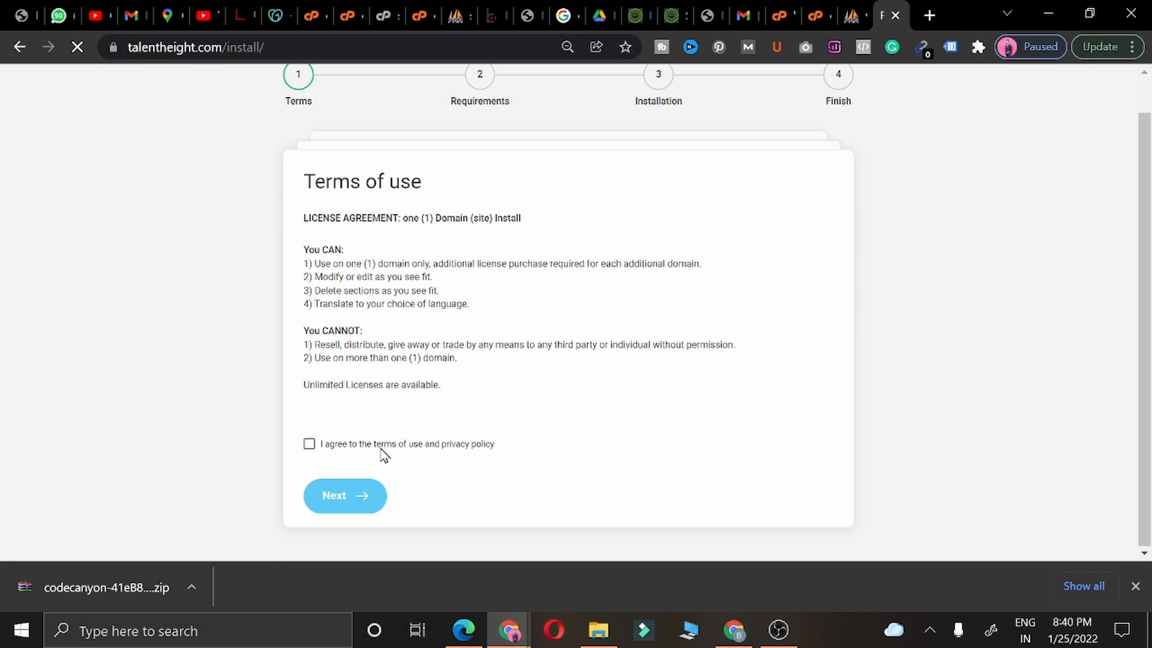
left_click(308, 450)
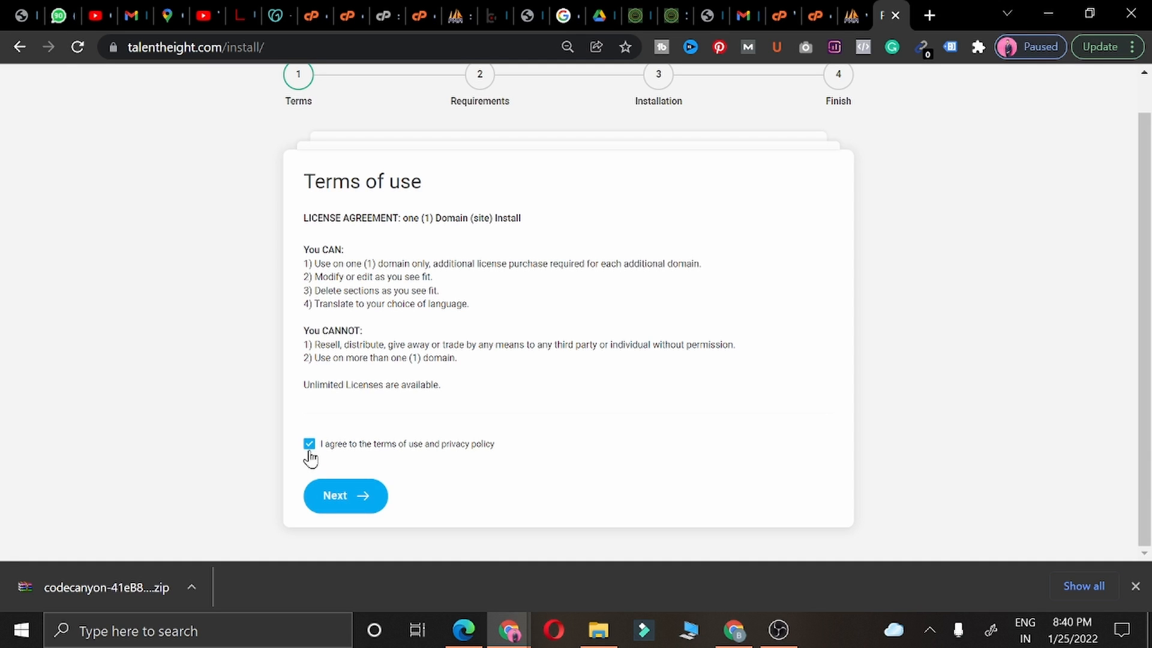
left_click(345, 497)
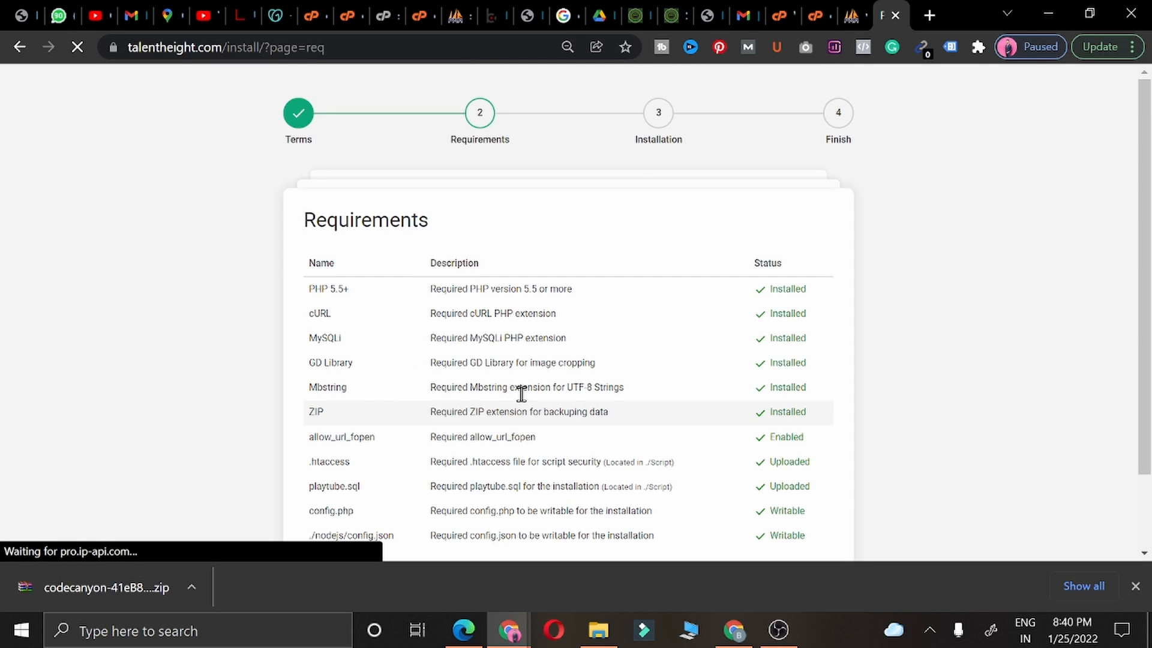
Pass the Requirements check to reach the Installation form
scroll(521, 394, "down", 2)
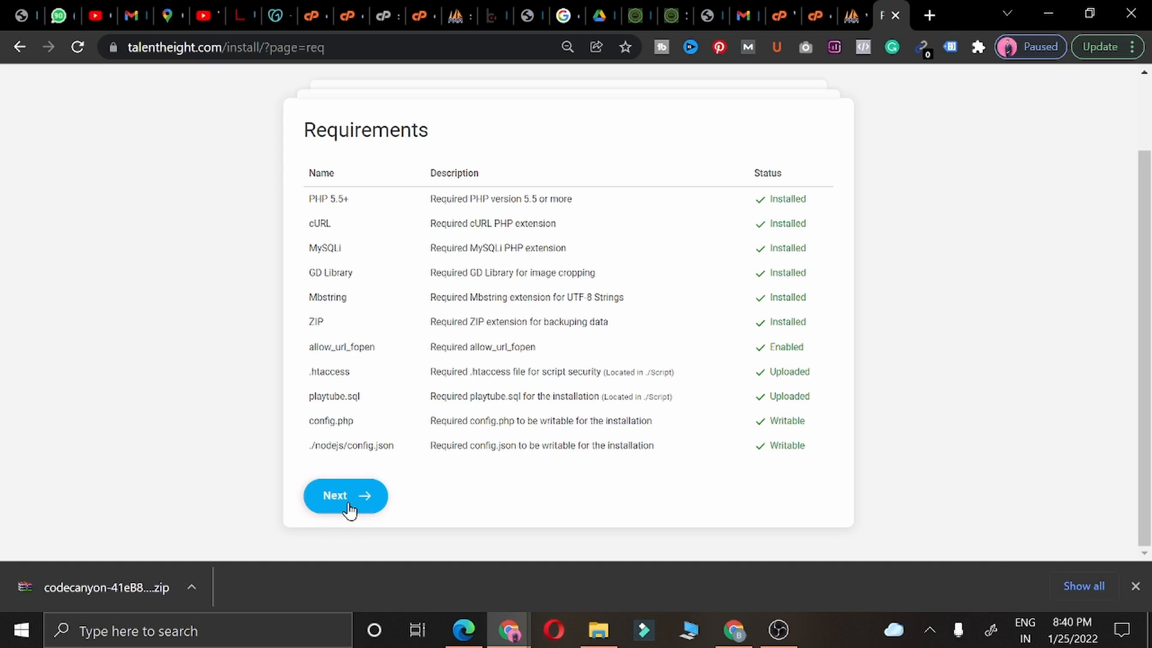
left_click(1135, 587)
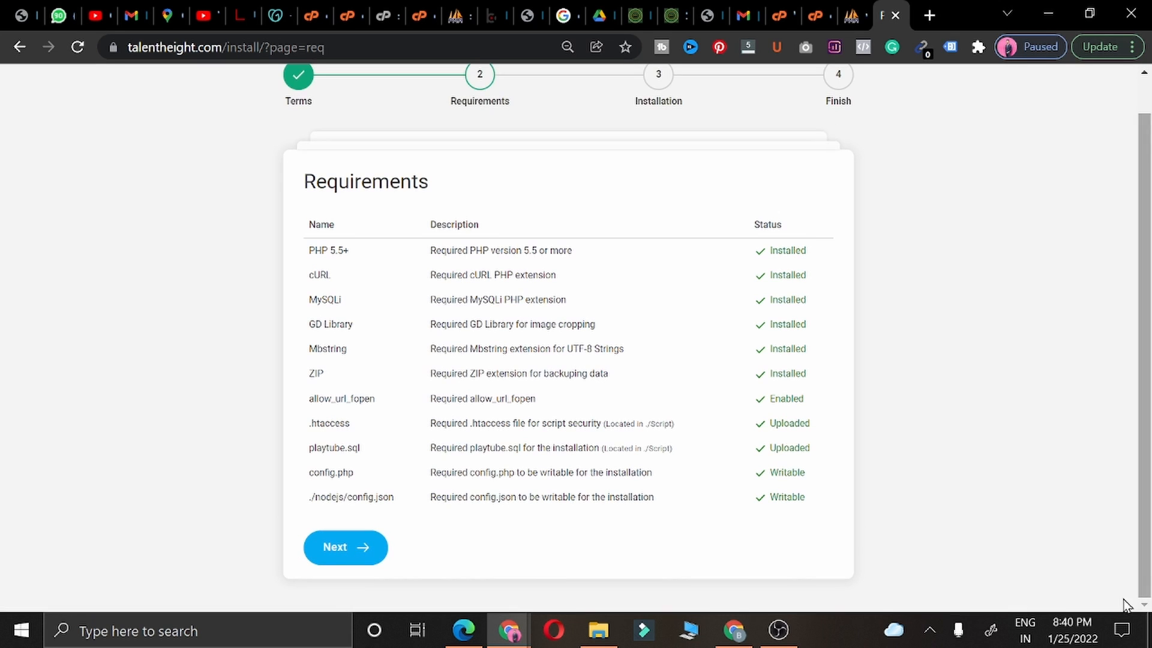
left_click(352, 544)
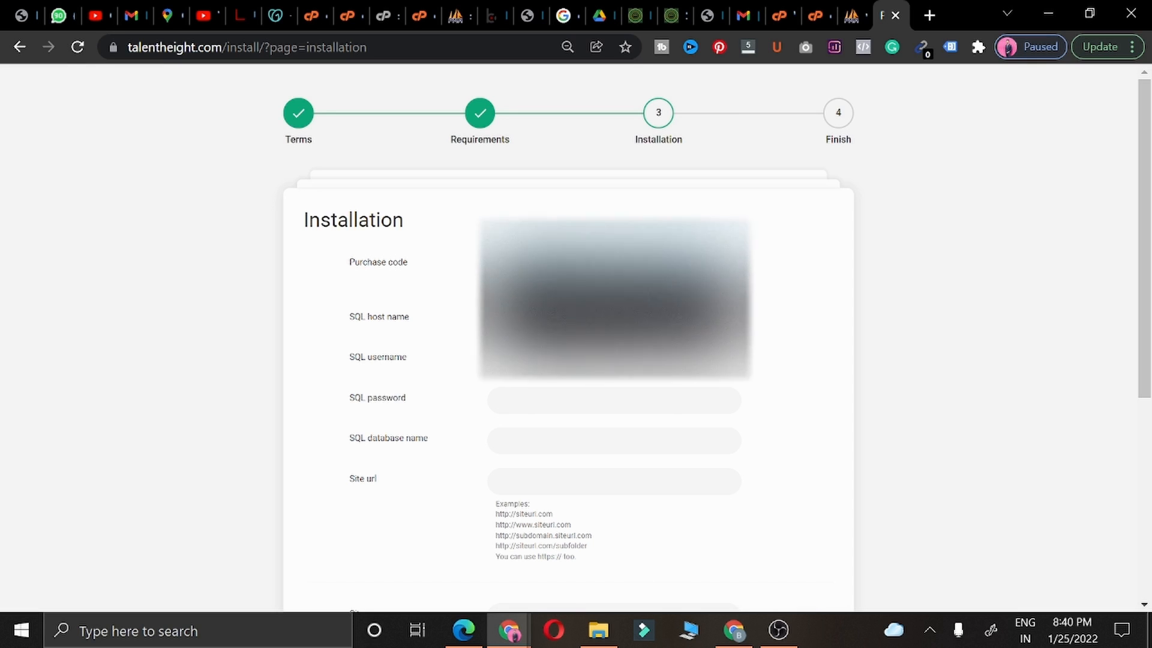
Fill the SQL host name with localhost and the SQL username from saved suggestions
scroll(429, 354, "down", 4)
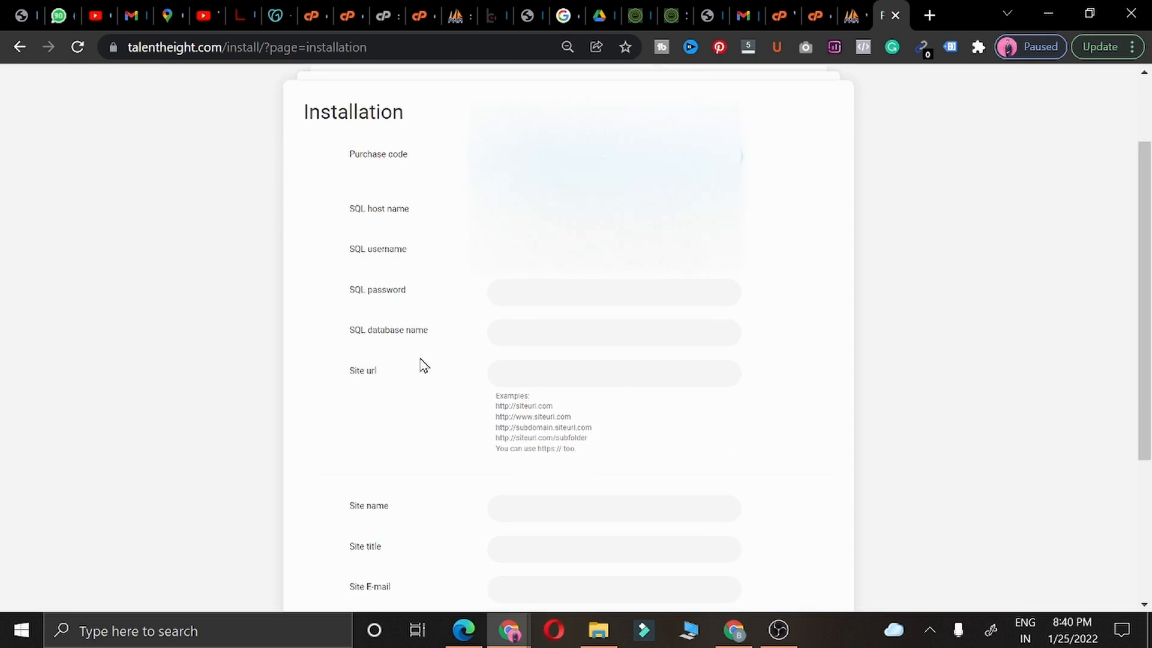
scroll(423, 364, "down", 1)
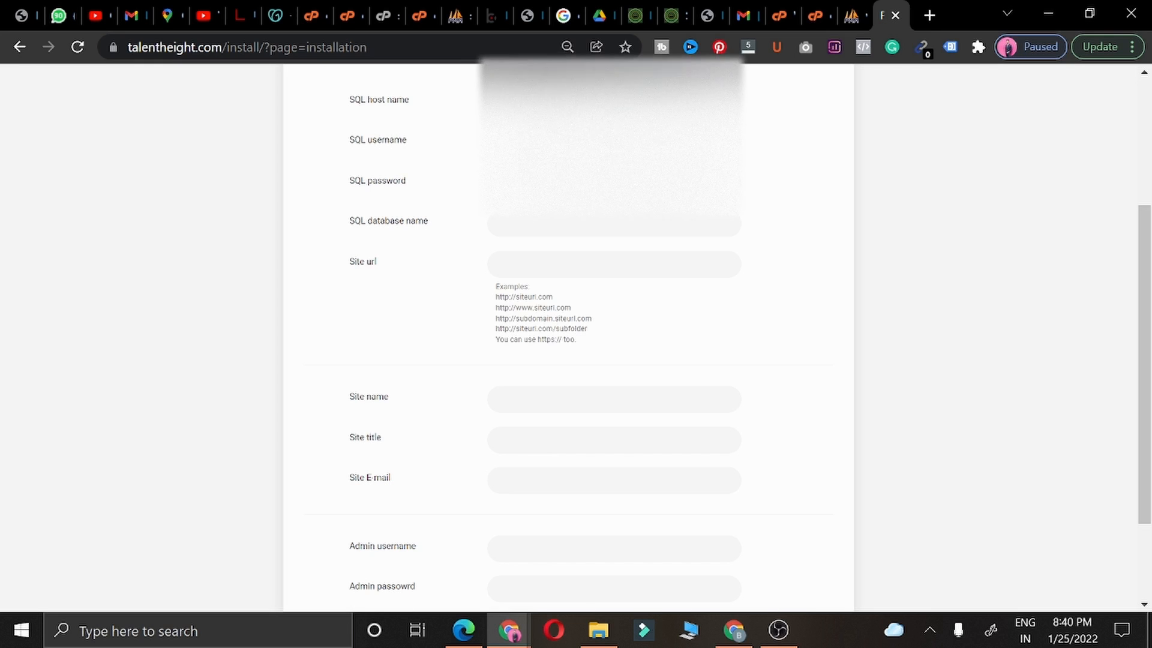
left_click(552, 102)
left_click(558, 131)
left_click(558, 142)
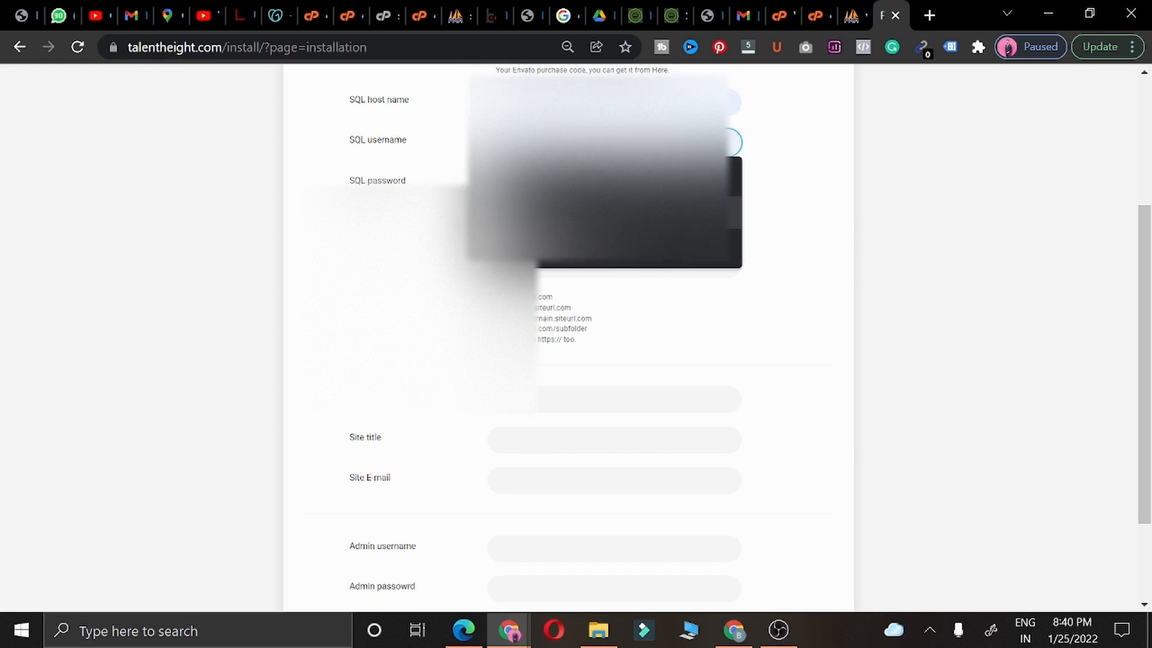
left_click(558, 245)
Fill the SQL password from saved entries and bring up suggestions for the SQL database name
left_click(561, 183)
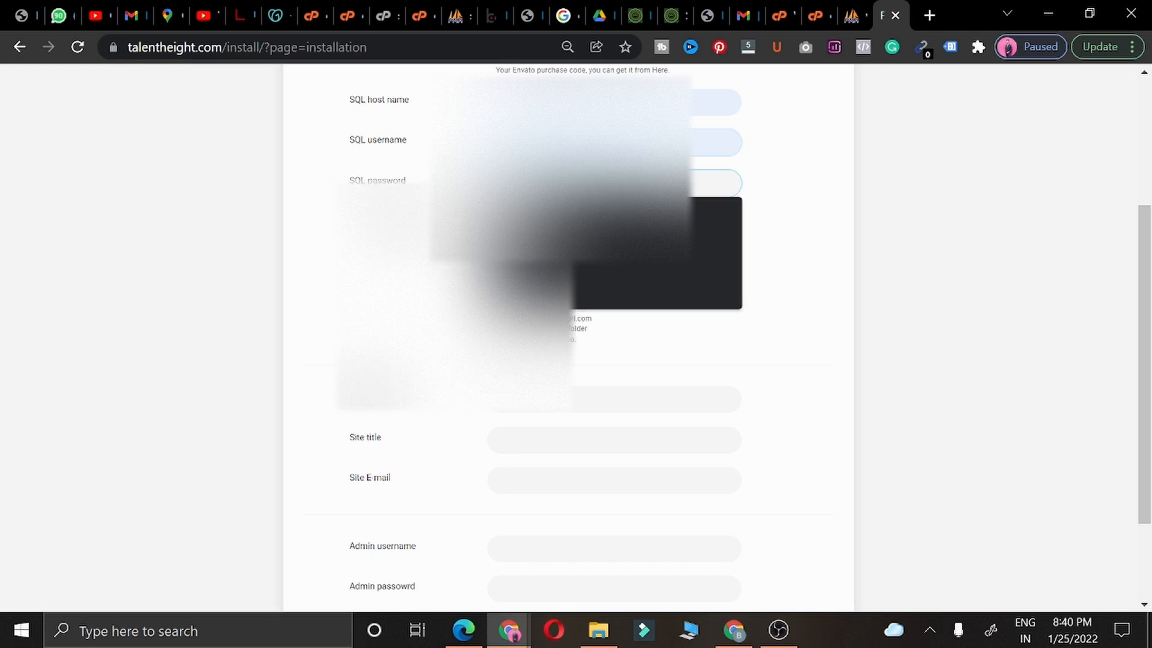
left_click(848, 172)
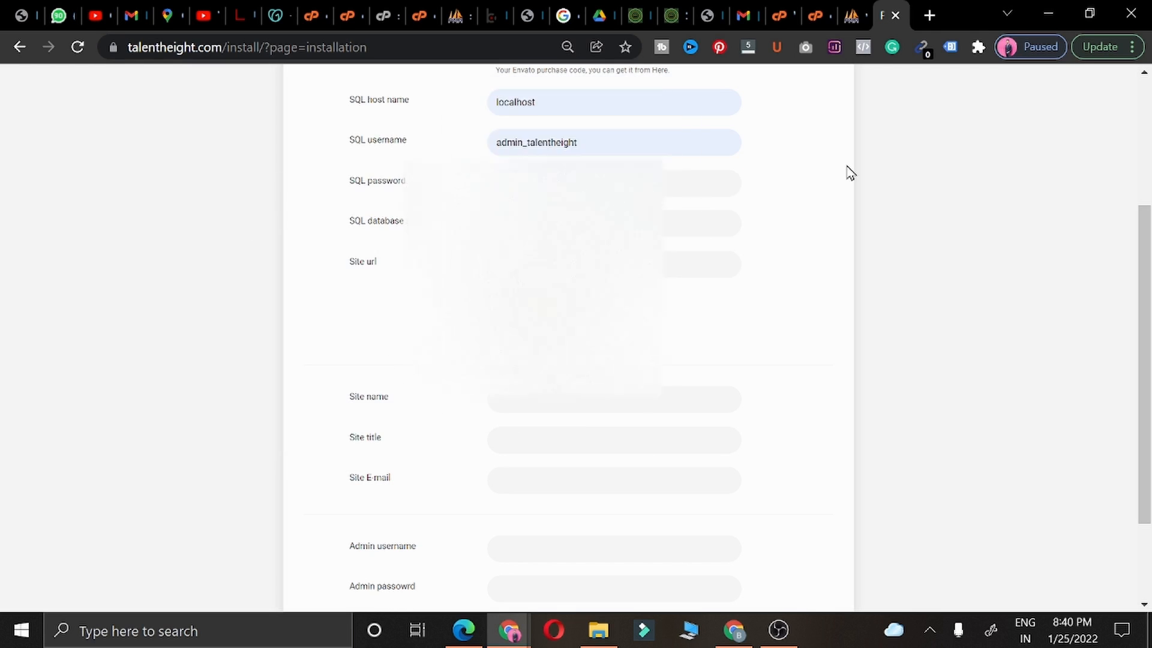
left_click(561, 183)
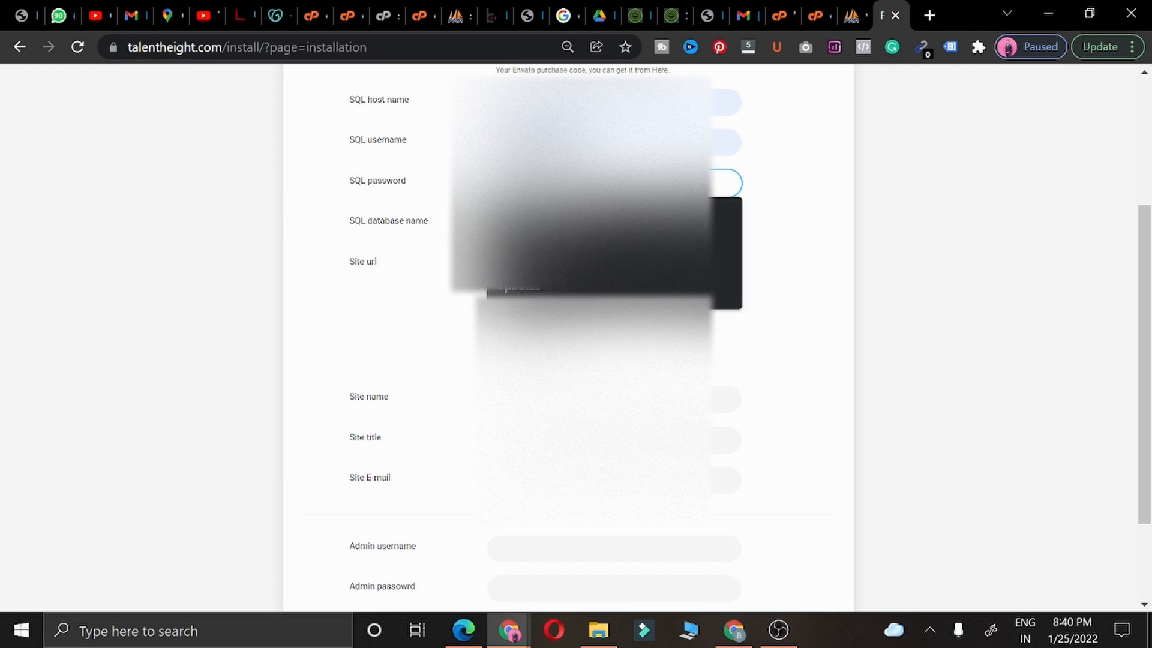
left_click(564, 257)
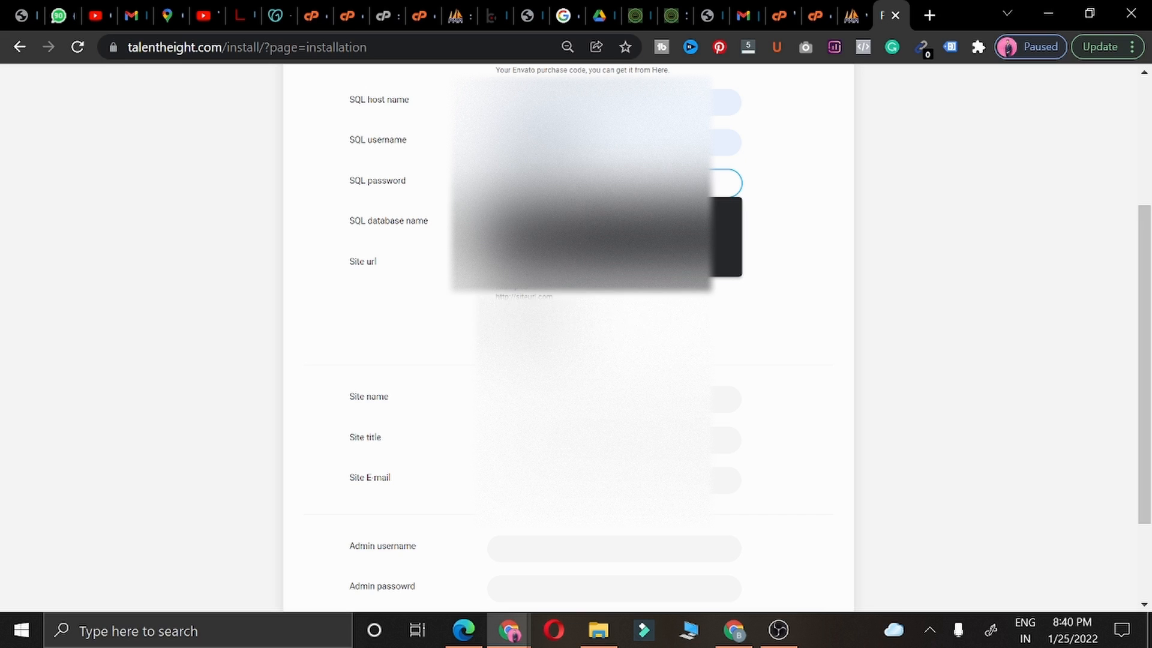
left_click(562, 225)
scroll(568, 336, "down", 2)
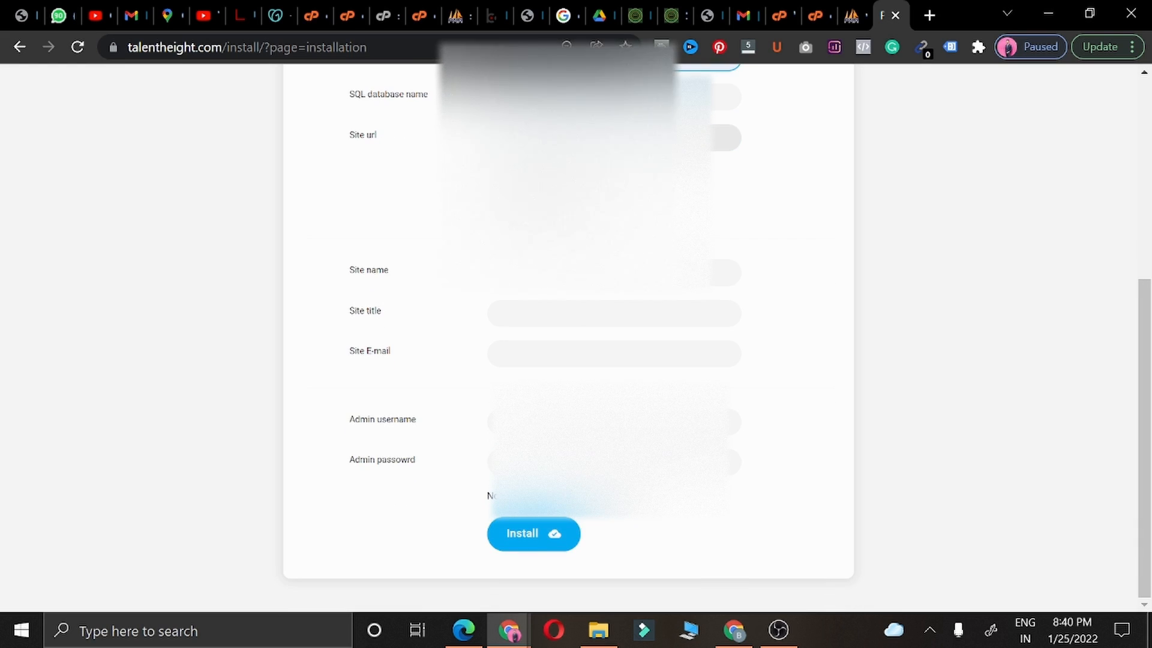
left_click(567, 97)
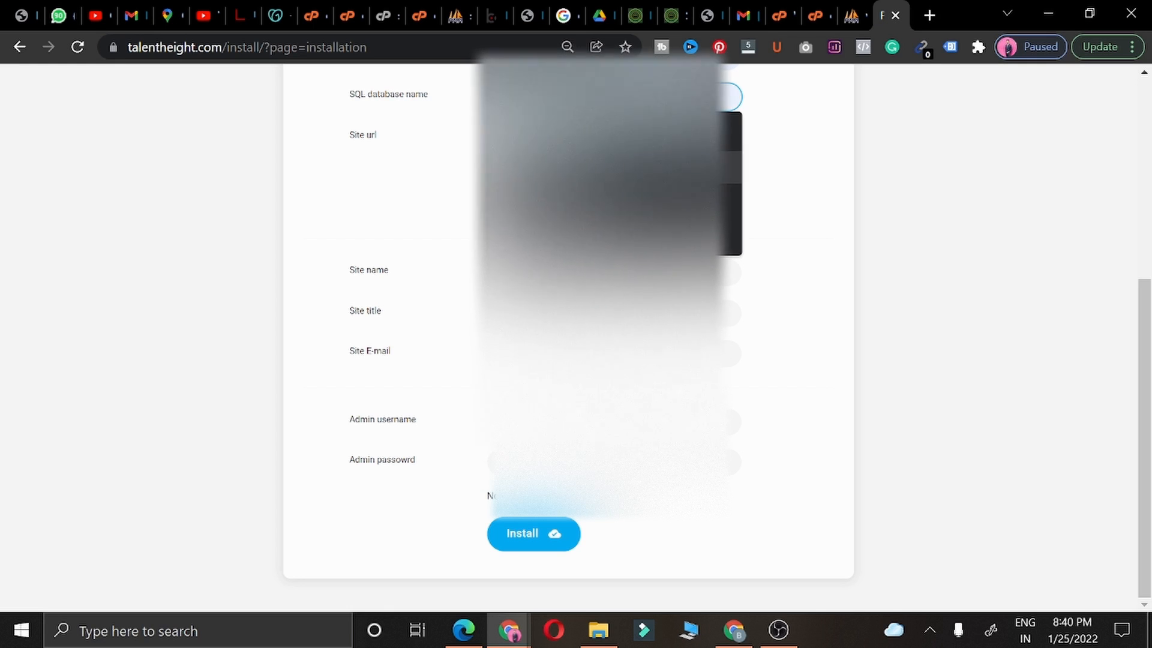
left_click(567, 166)
key("BackSpace")
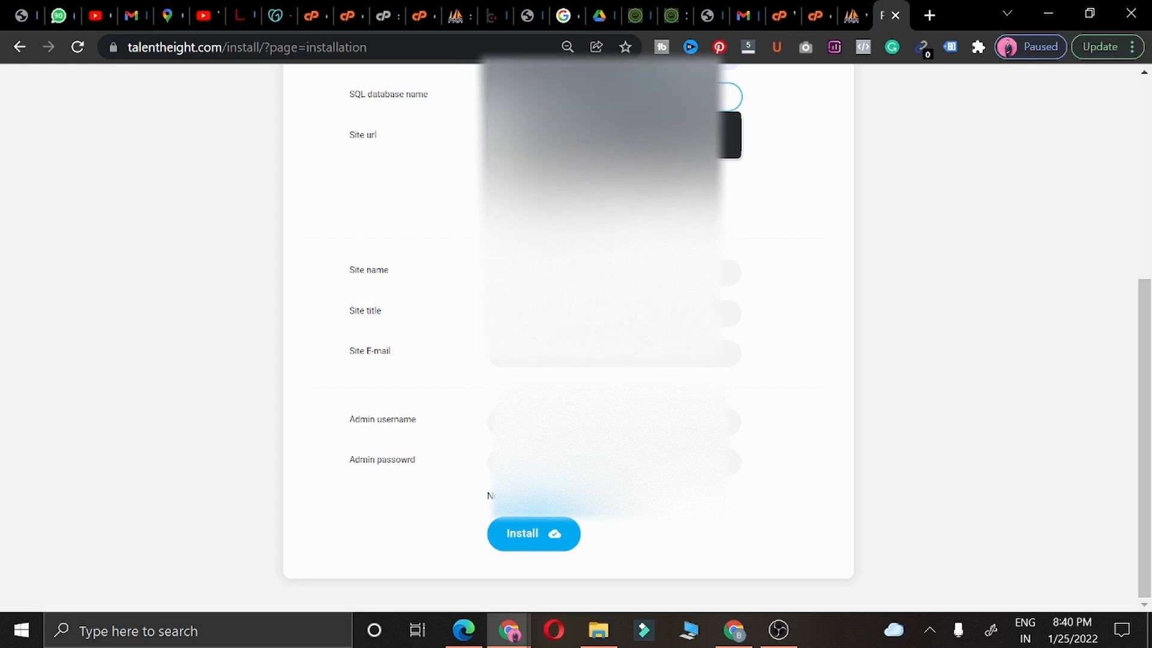
left_click(404, 196)
left_click(543, 139)
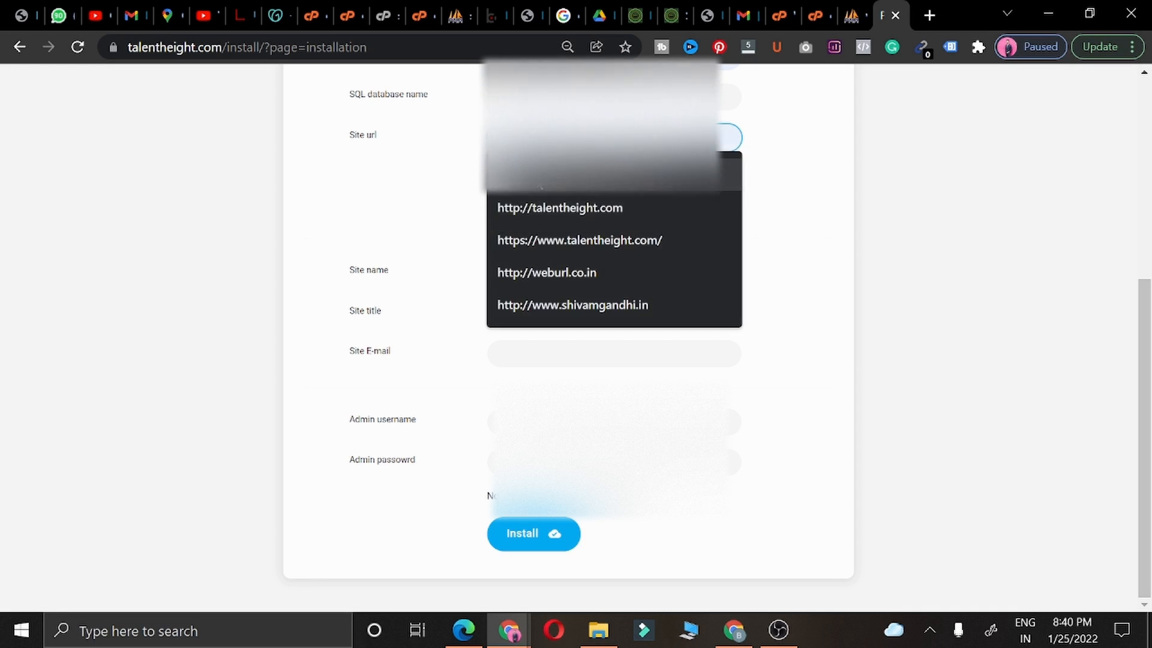
left_click(535, 176)
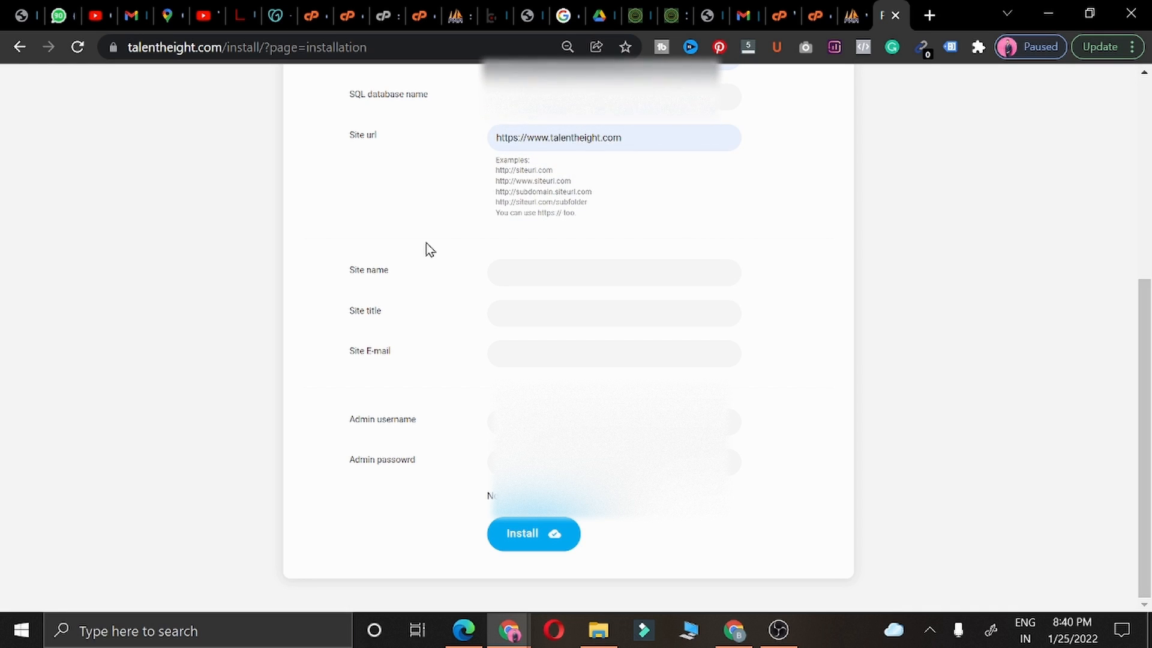
Set site name and site title to Talent Height and fill in the site e-mail
left_click(536, 270)
left_click(541, 311)
left_click(540, 306)
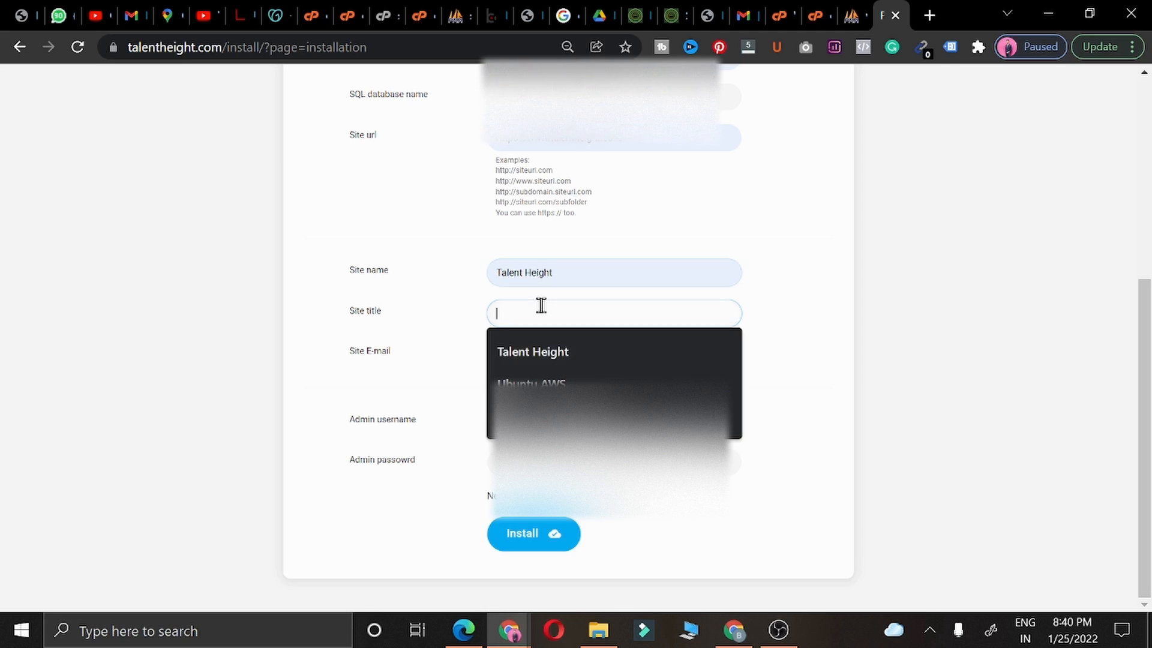
left_click(546, 348)
left_click(542, 356)
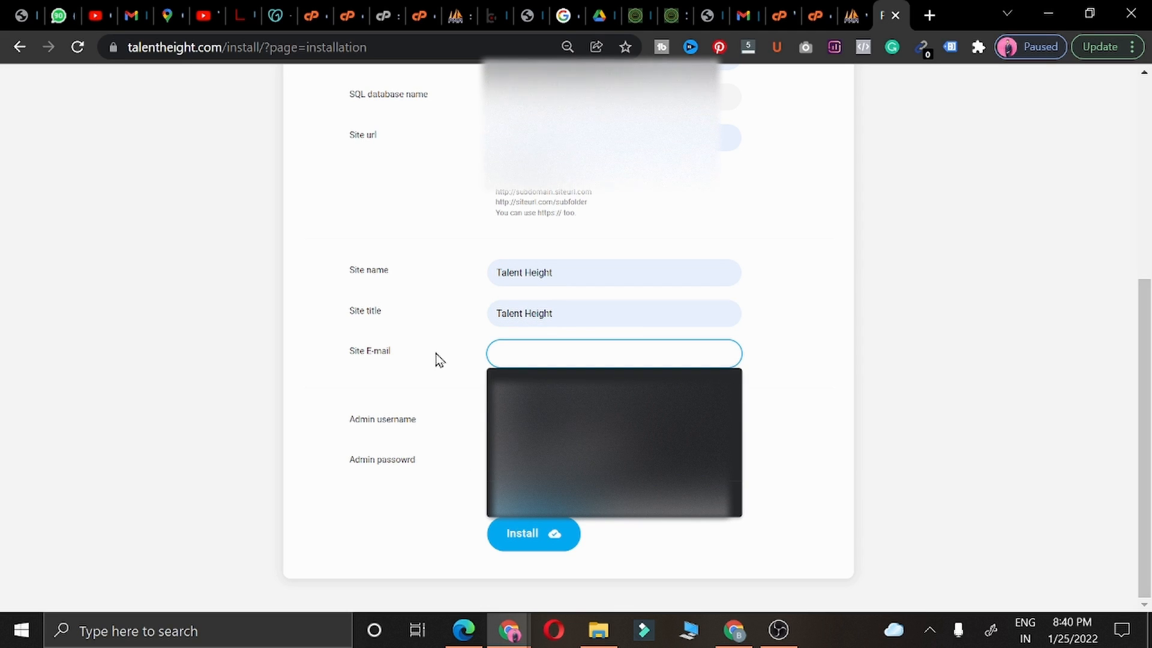
key("Return")
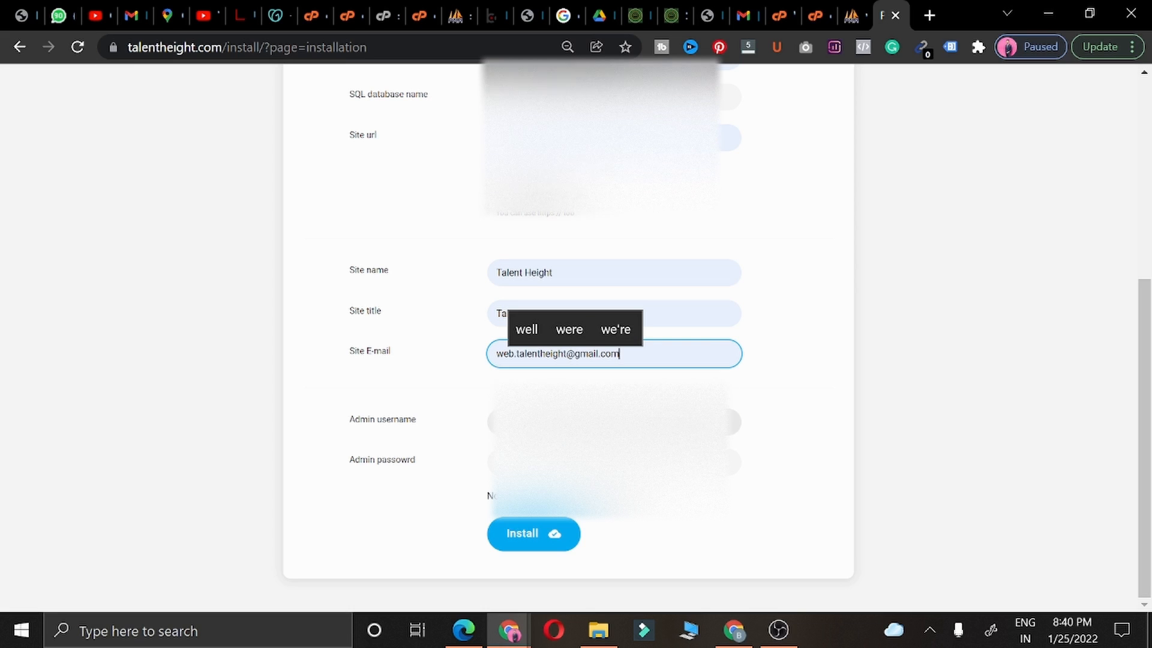
Set the admin username to admin, fill the admin password, and start the installation
left_click(569, 421)
left_click(568, 460)
left_click(551, 463)
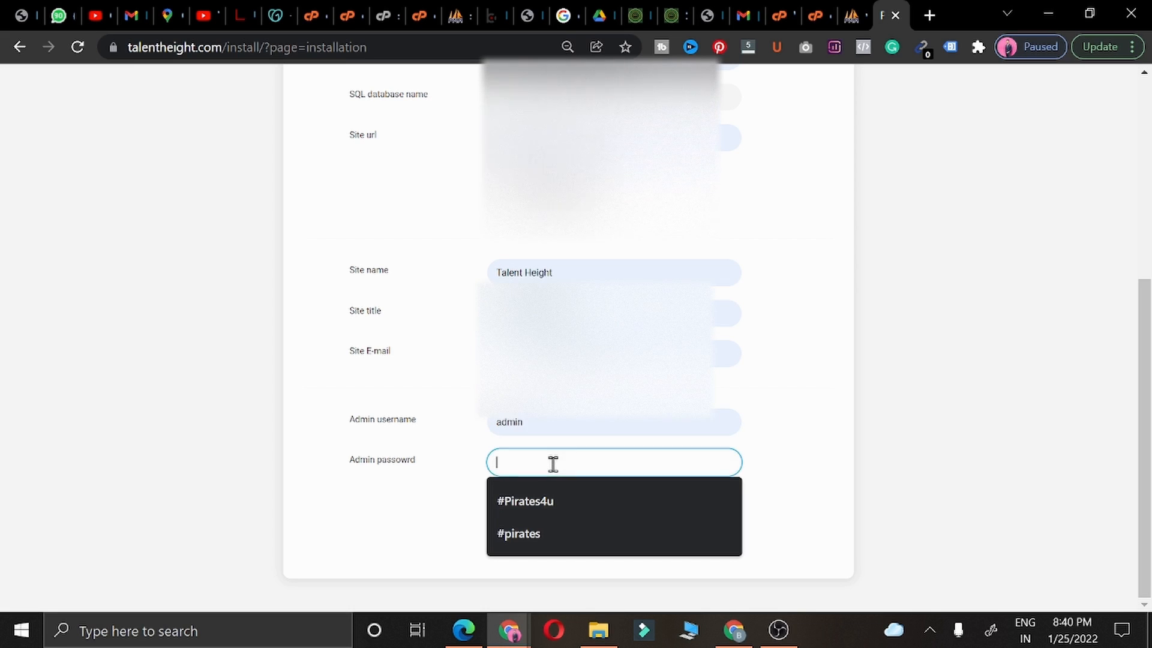
left_click(550, 498)
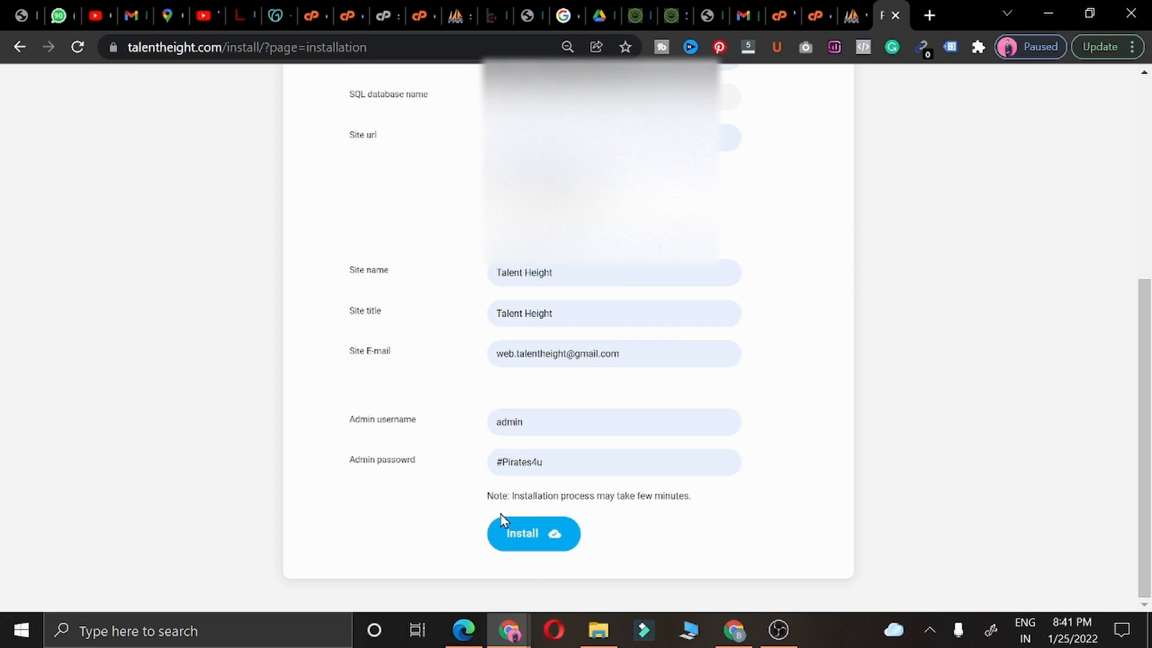
left_click(529, 534)
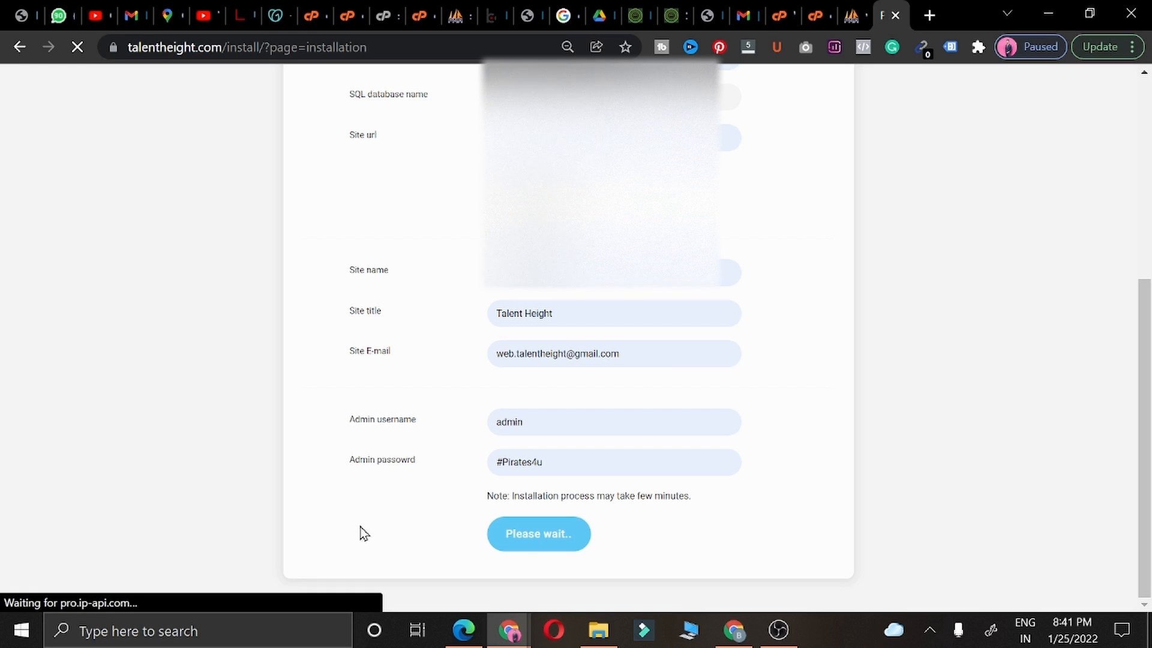
On the Finish step, choose Let's Start! to open the empty talentheight.com homepage
scroll(362, 533, "down", 6)
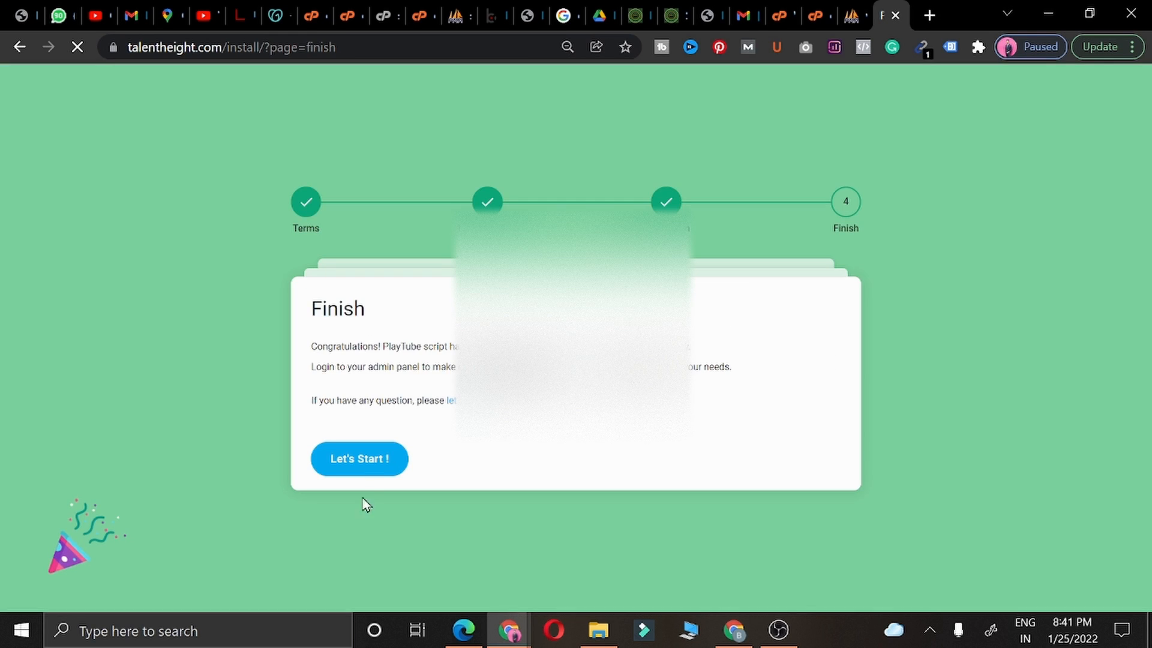
left_click(352, 469)
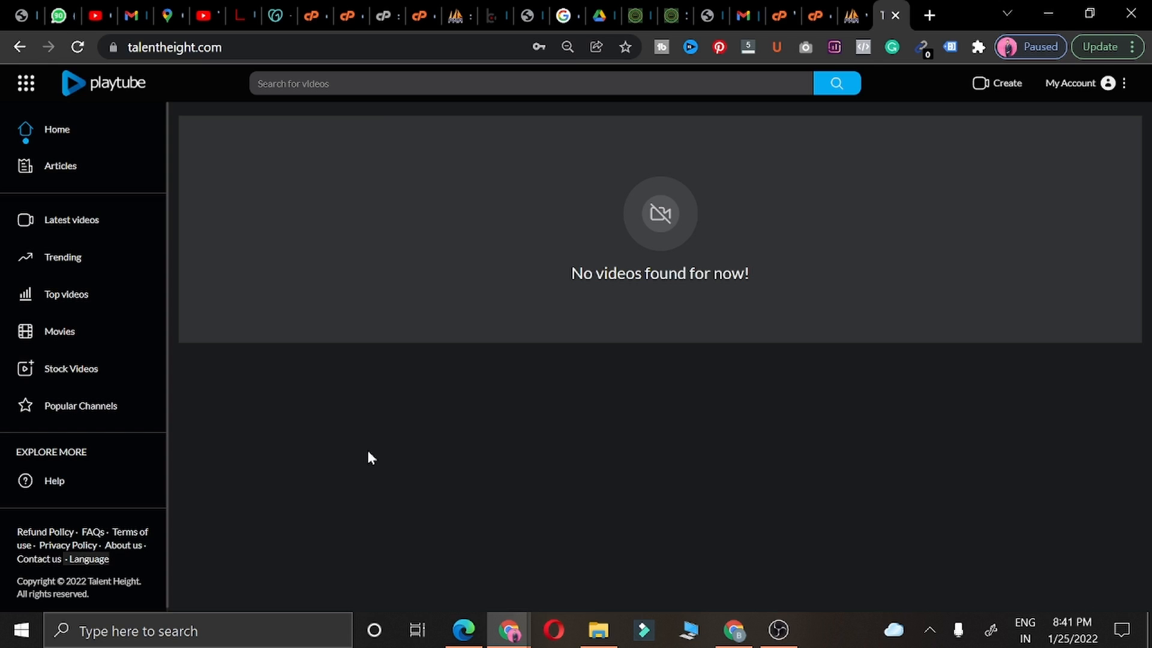
Open the Login page from My Account in a new tab and log in with the saved admin account
left_click(1098, 100)
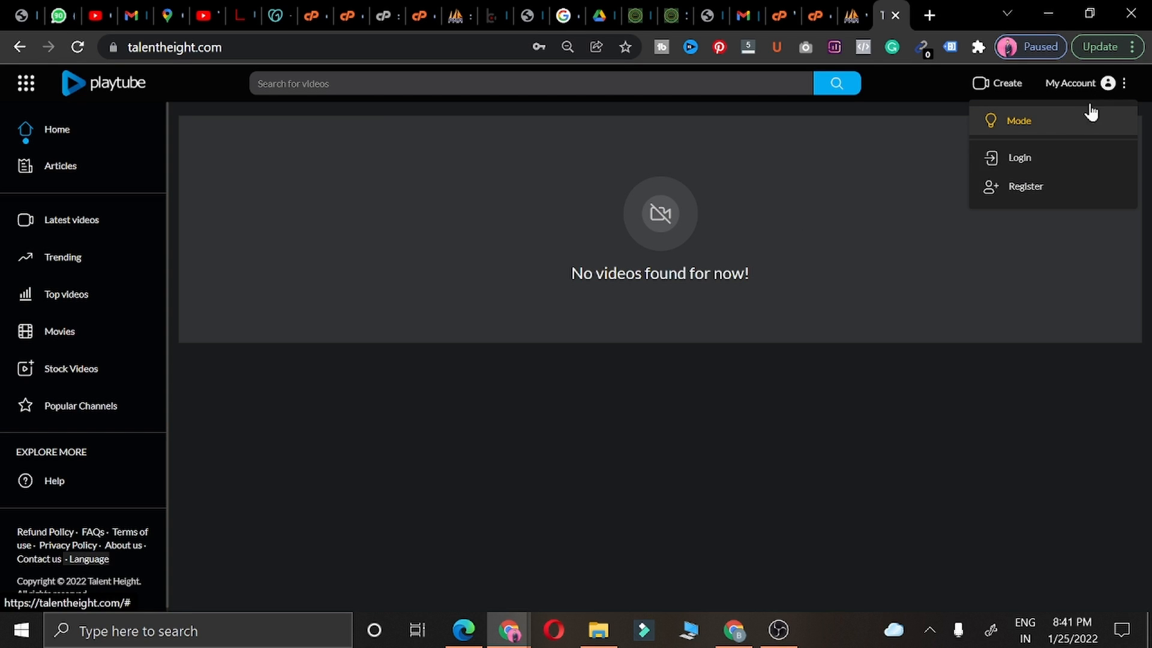
right_click(1043, 165)
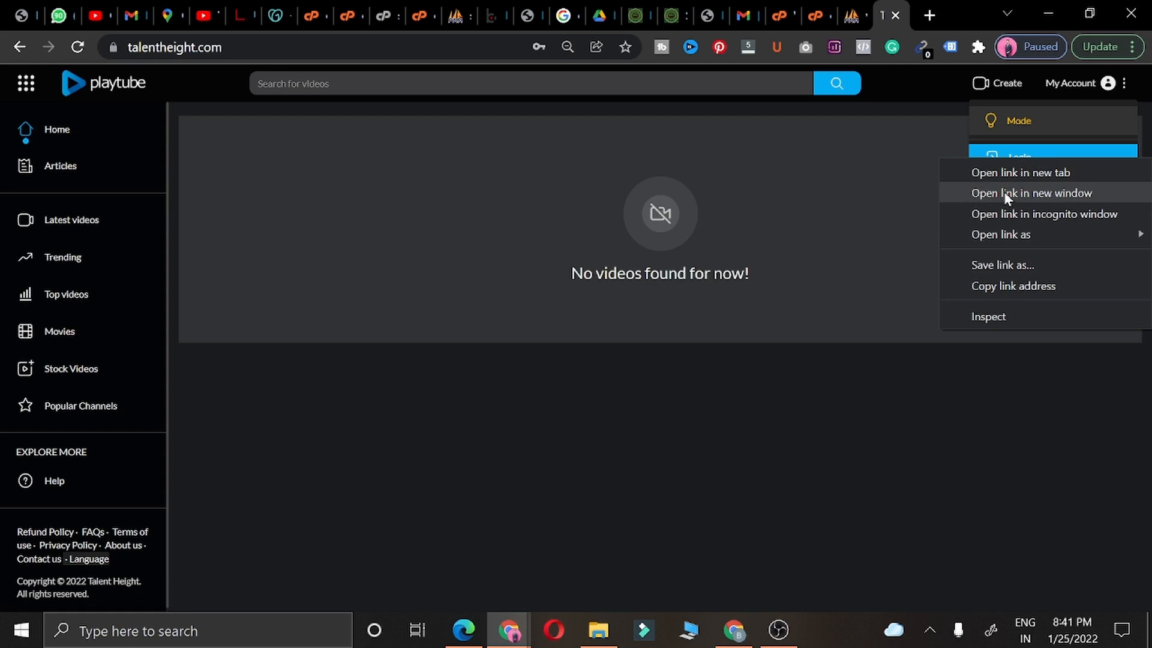
left_click(1017, 174)
left_click(888, 17)
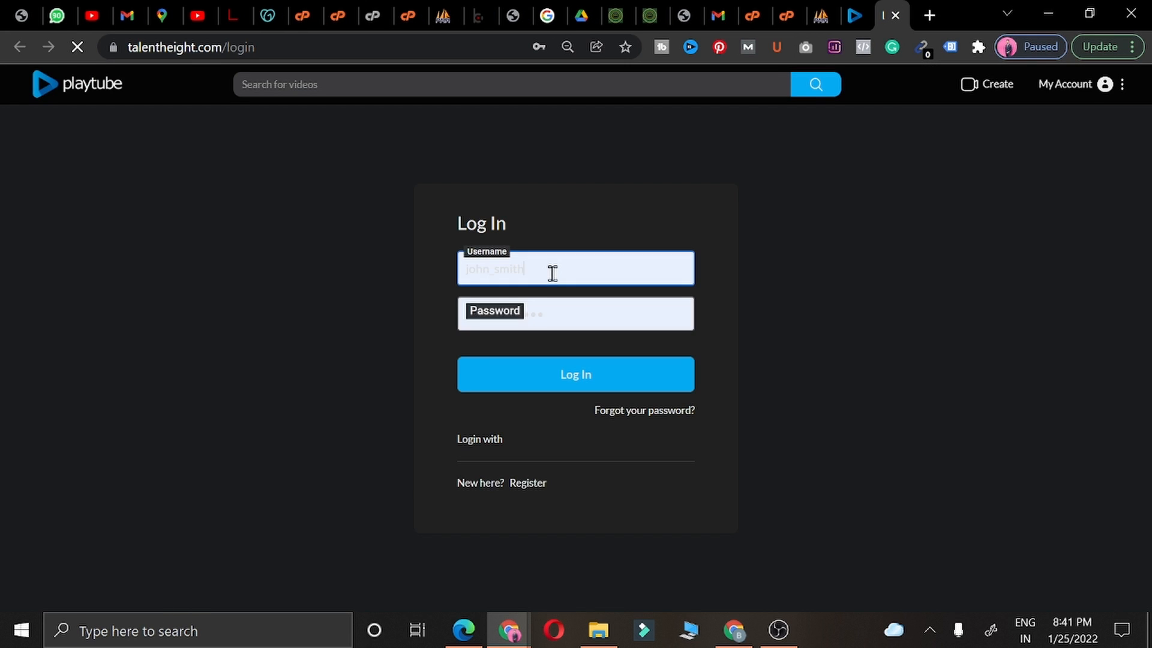
left_click(551, 273)
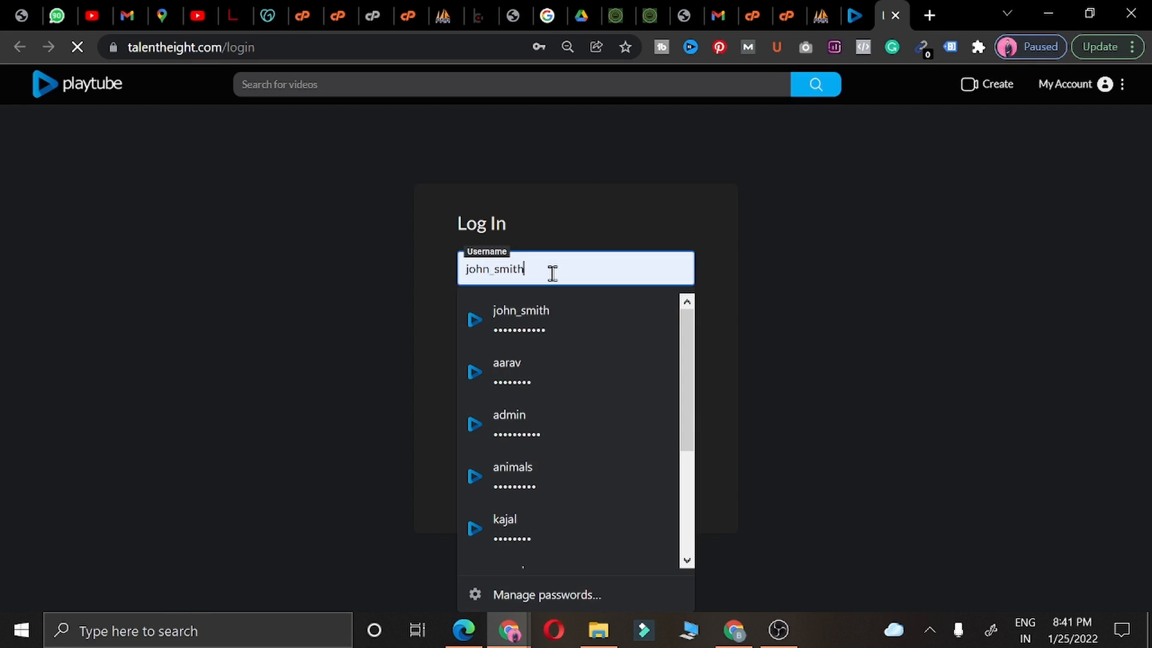
left_click(560, 431)
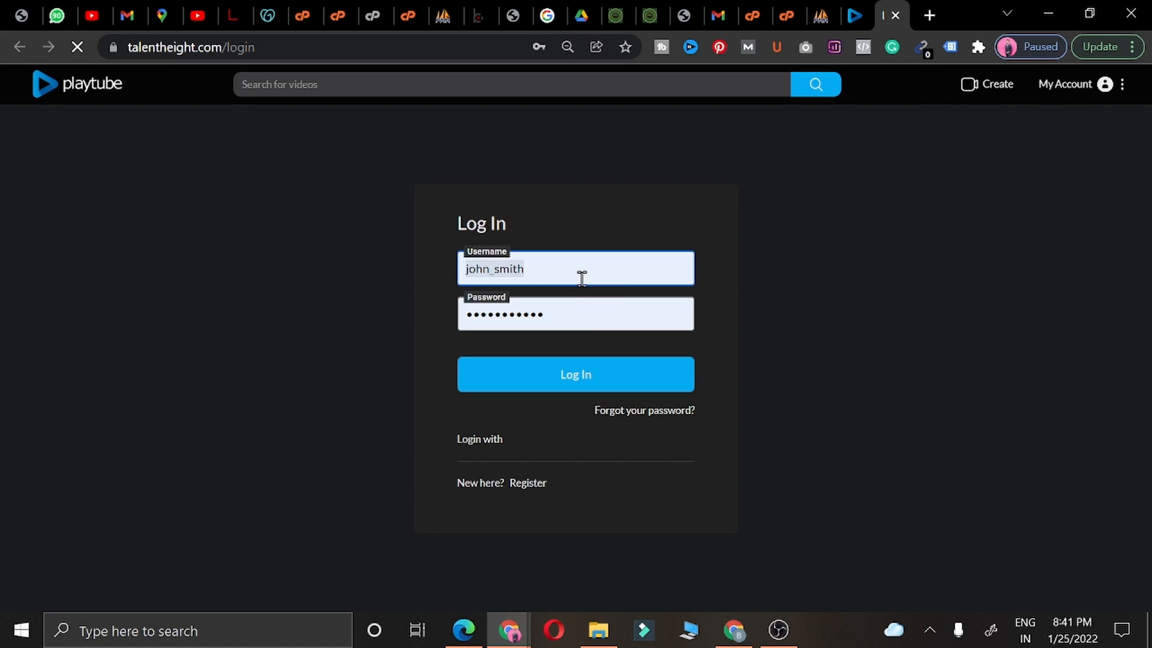
left_click(532, 275)
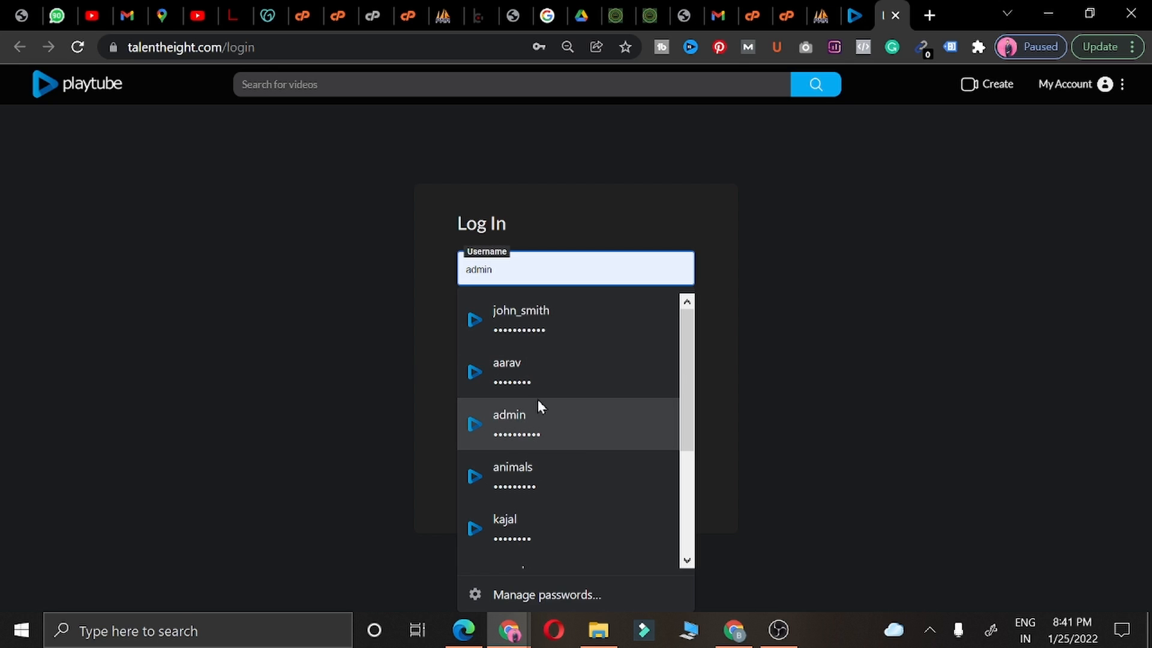
left_click(538, 419)
left_click(573, 388)
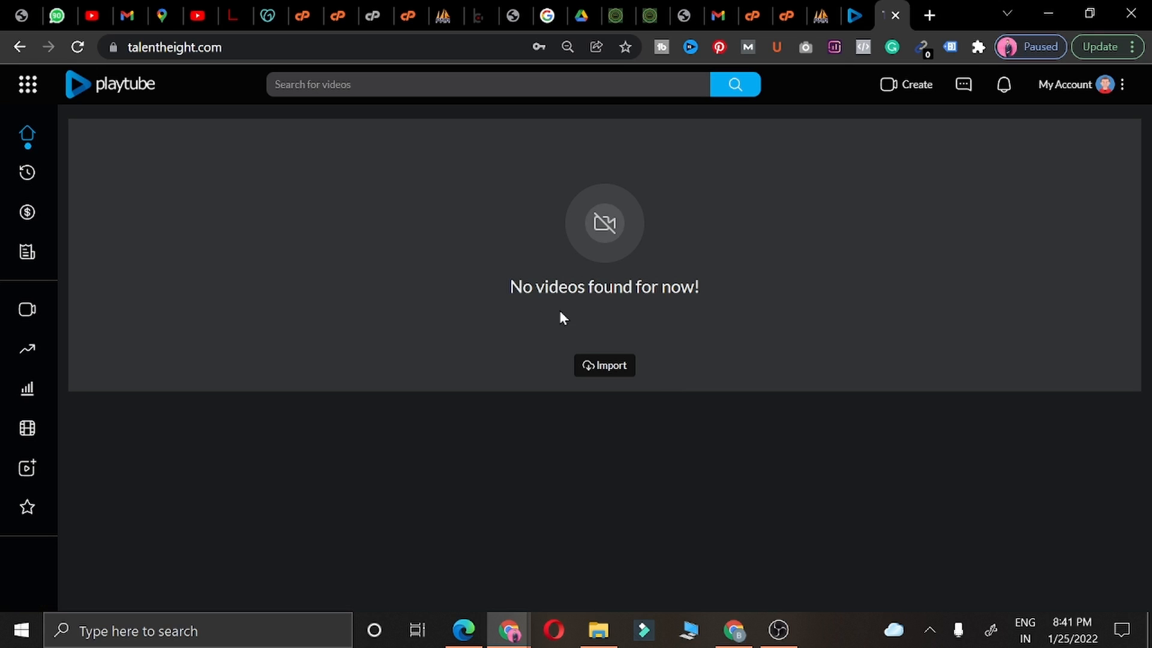
left_click(35, 180)
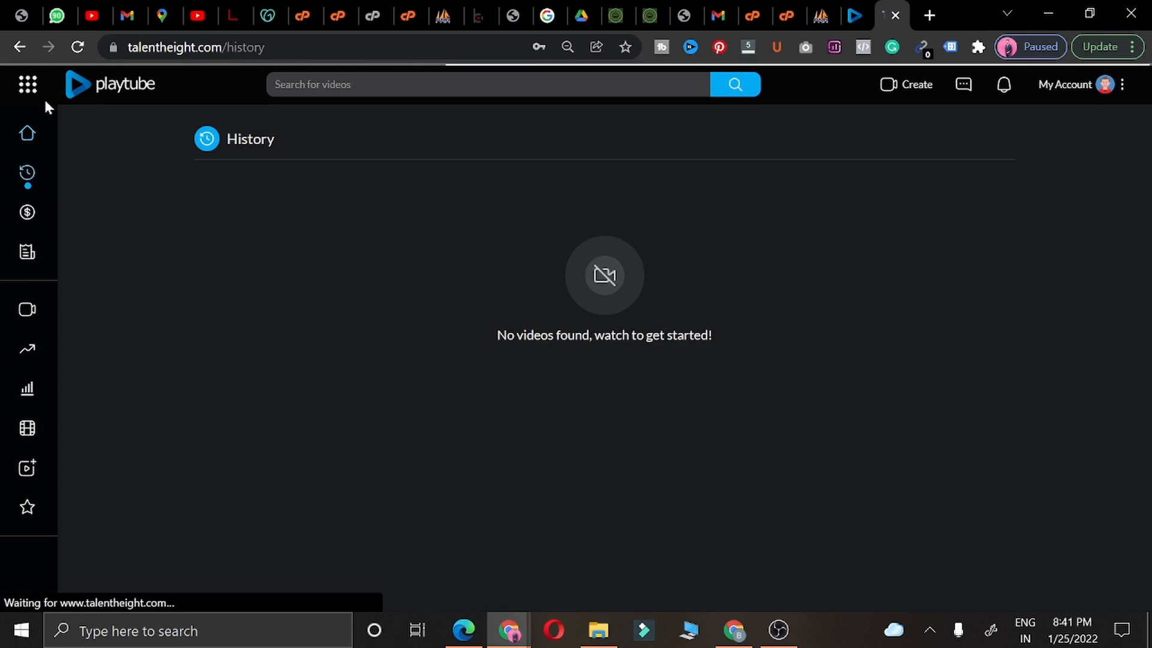
left_click(28, 84)
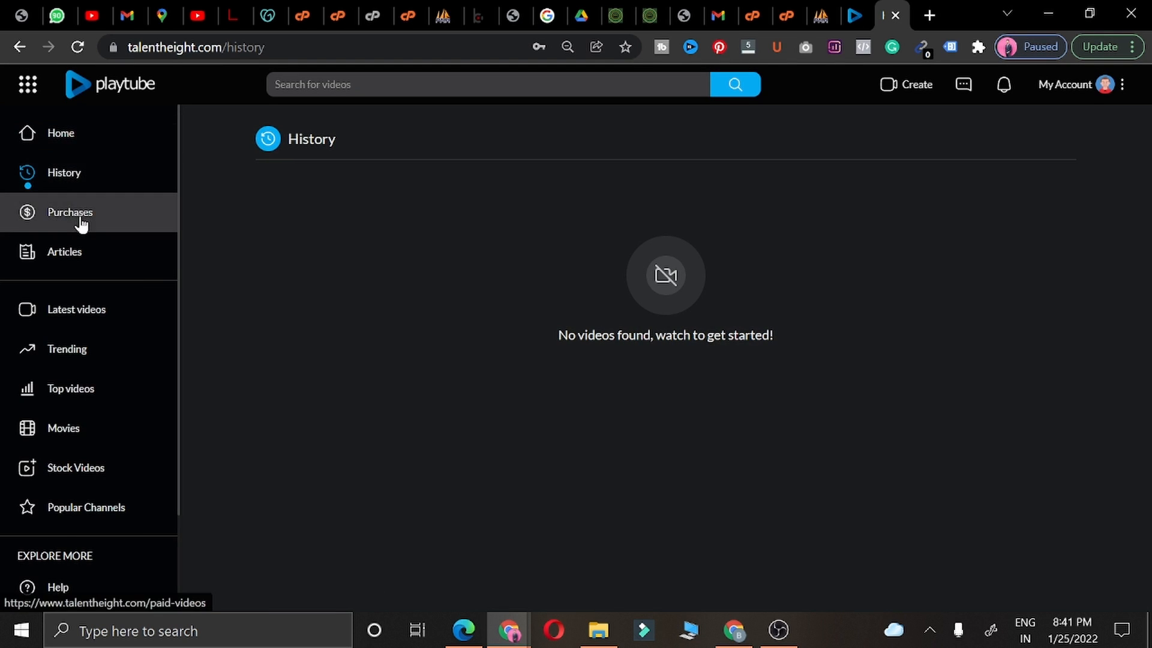
left_click(114, 317)
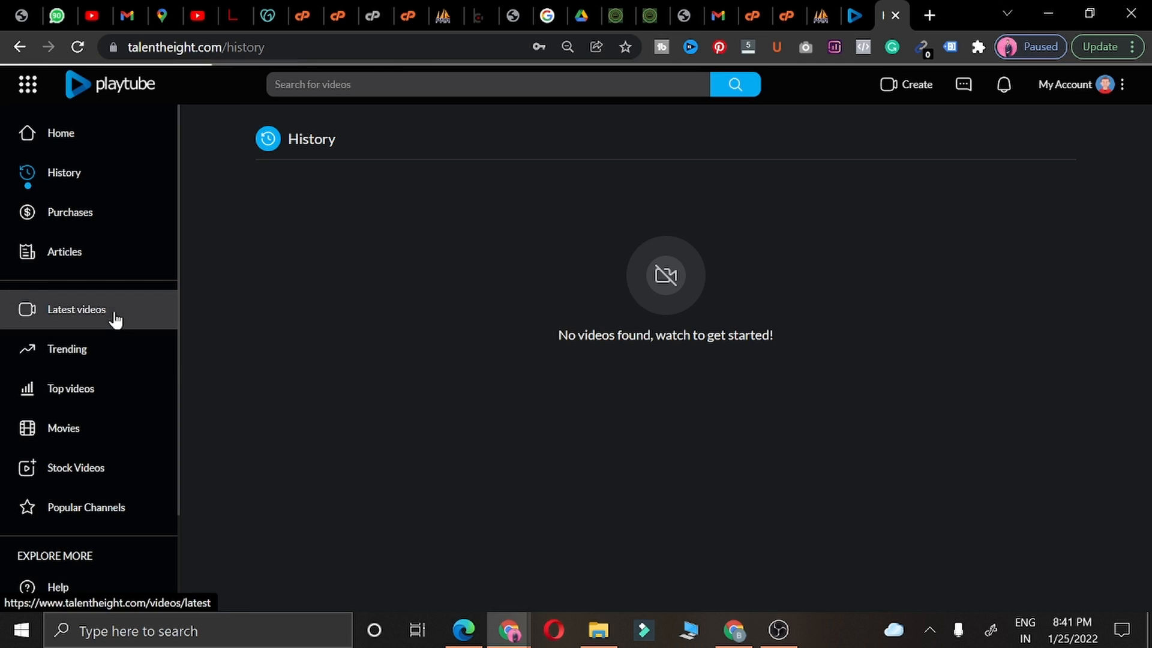
left_click(102, 367)
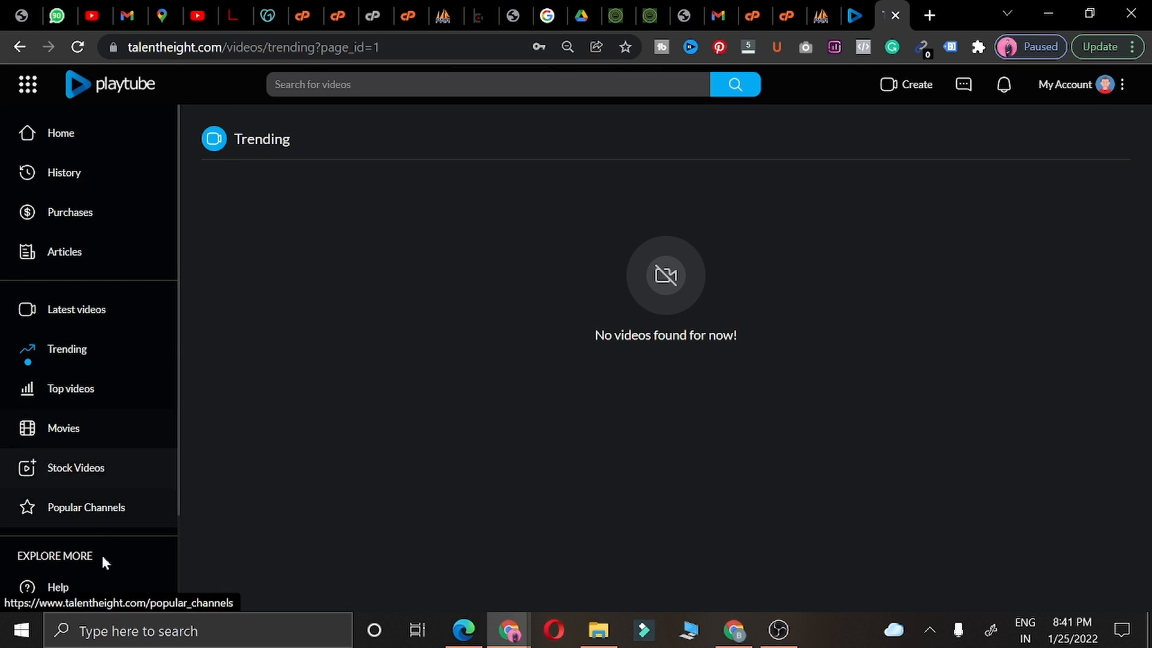
scroll(127, 555, "down", 1)
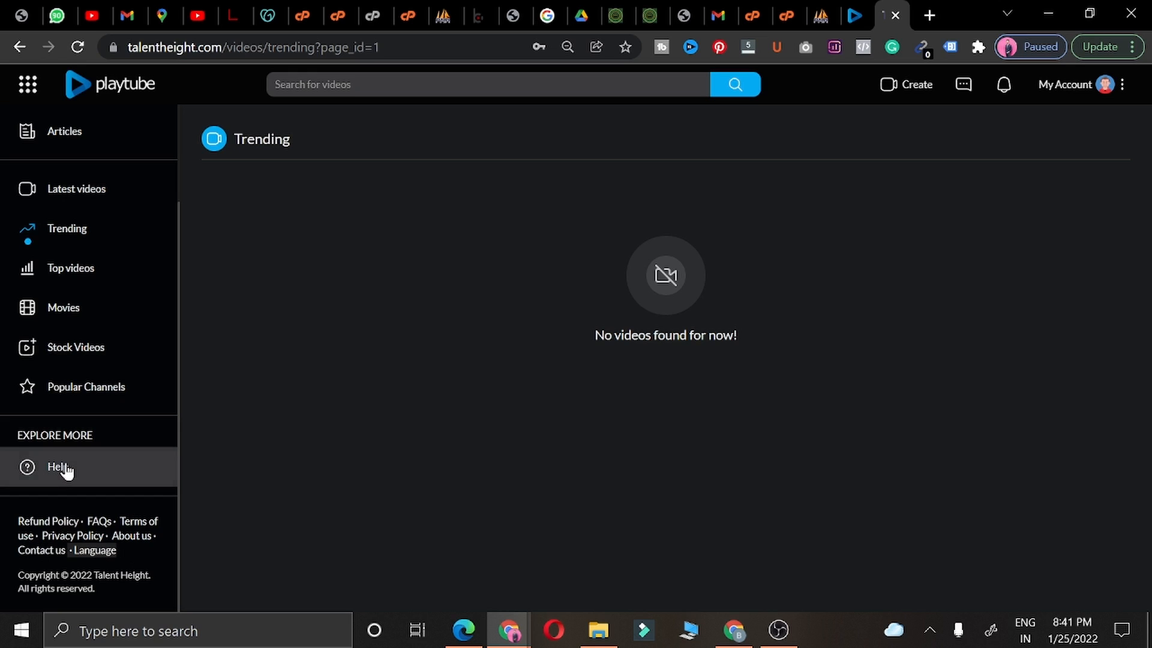
left_click(65, 468)
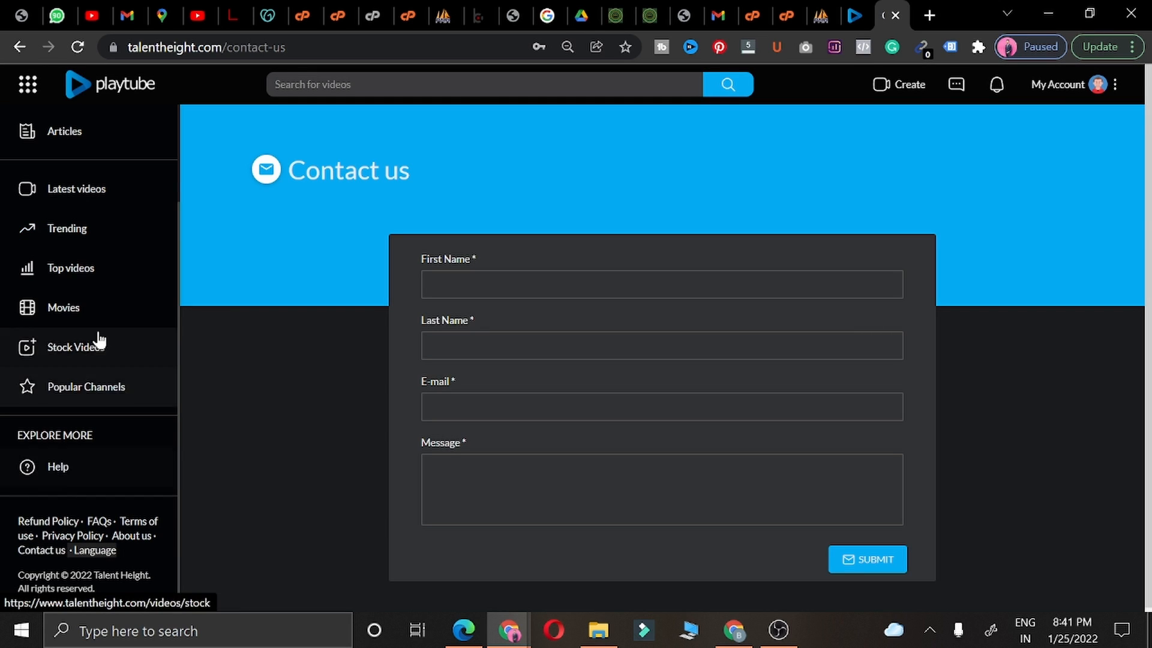
scroll(99, 342, "up", 2)
left_click(107, 146)
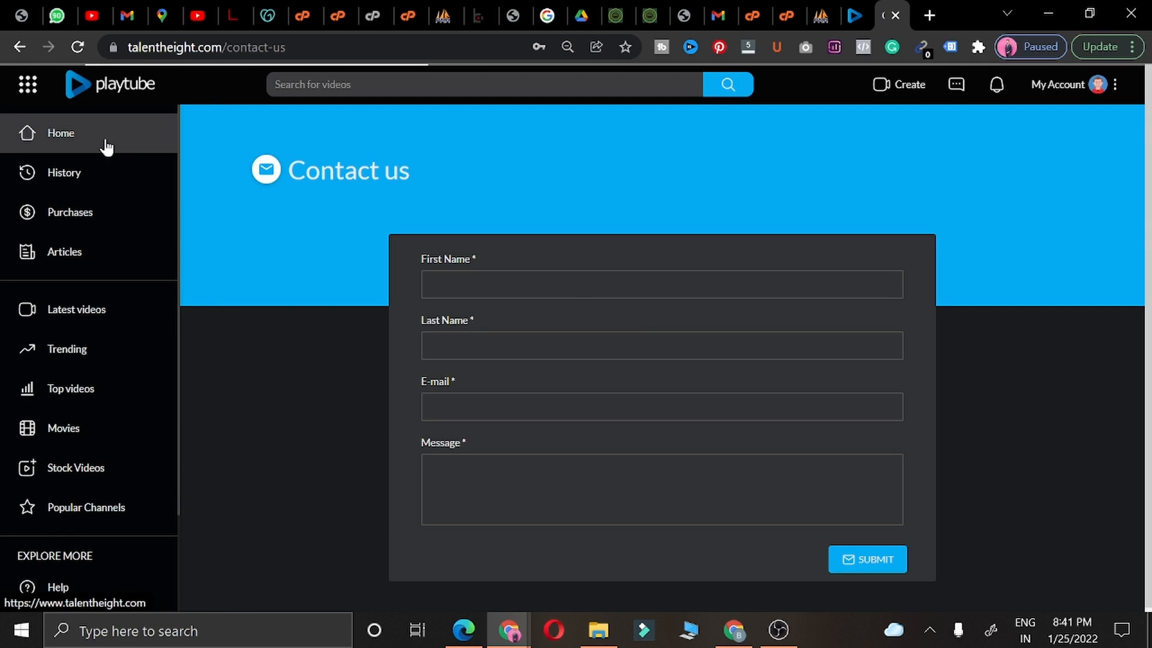